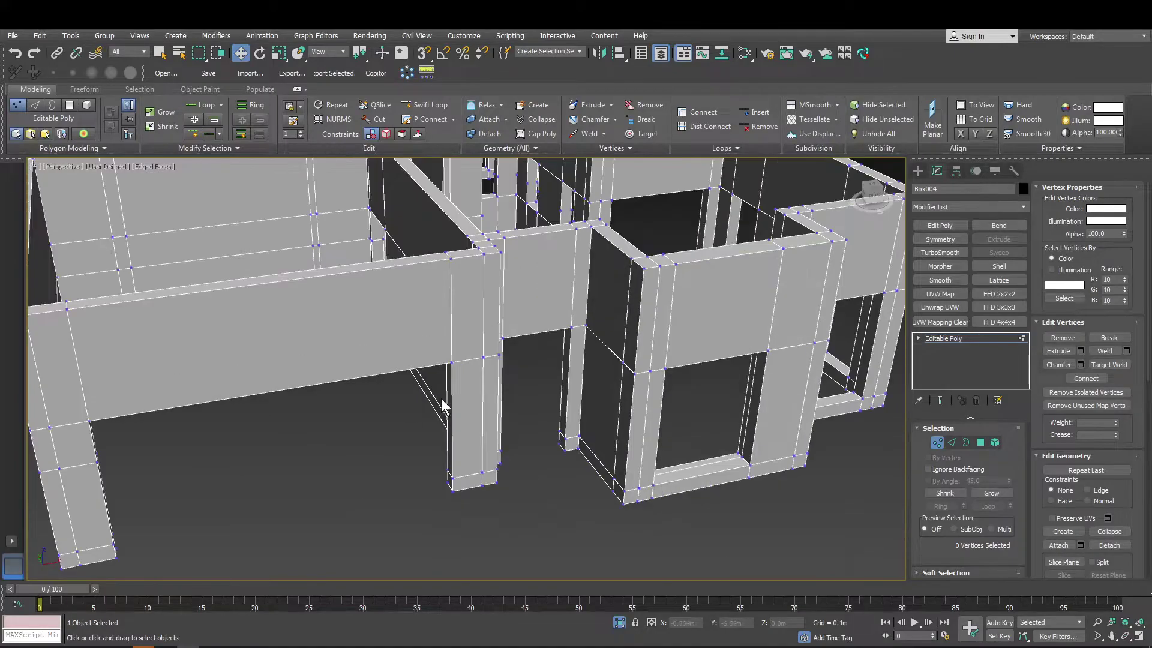
pyautogui.click(1125, 352)
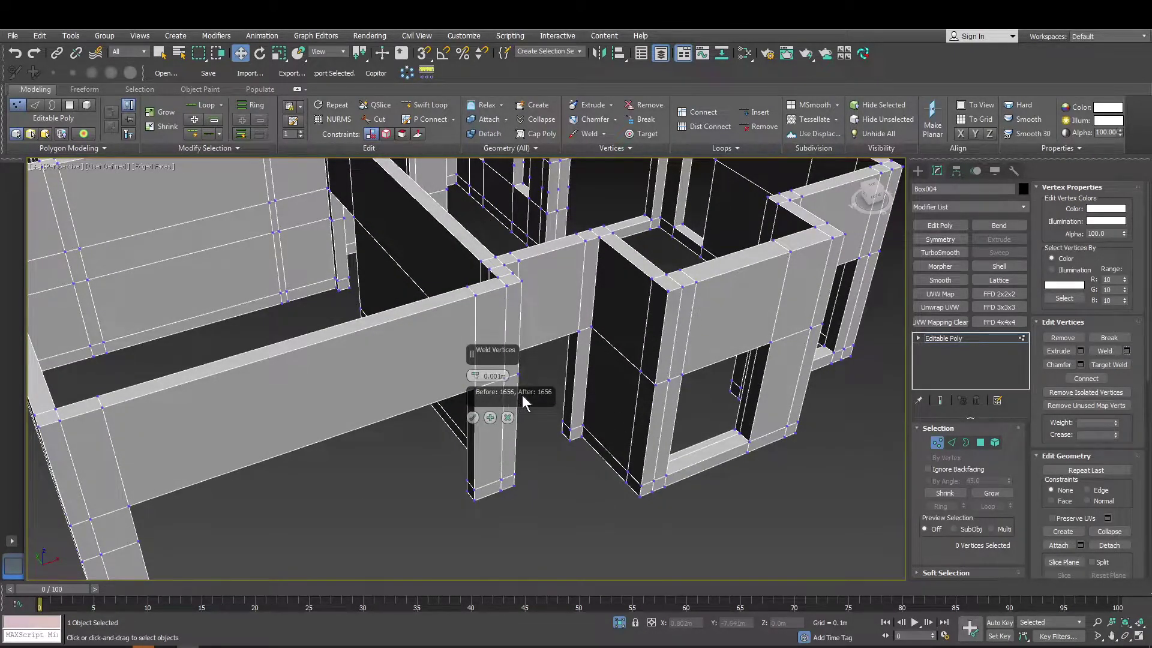
pyautogui.click(509, 418)
pyautogui.scroll(-10, 625, 398)
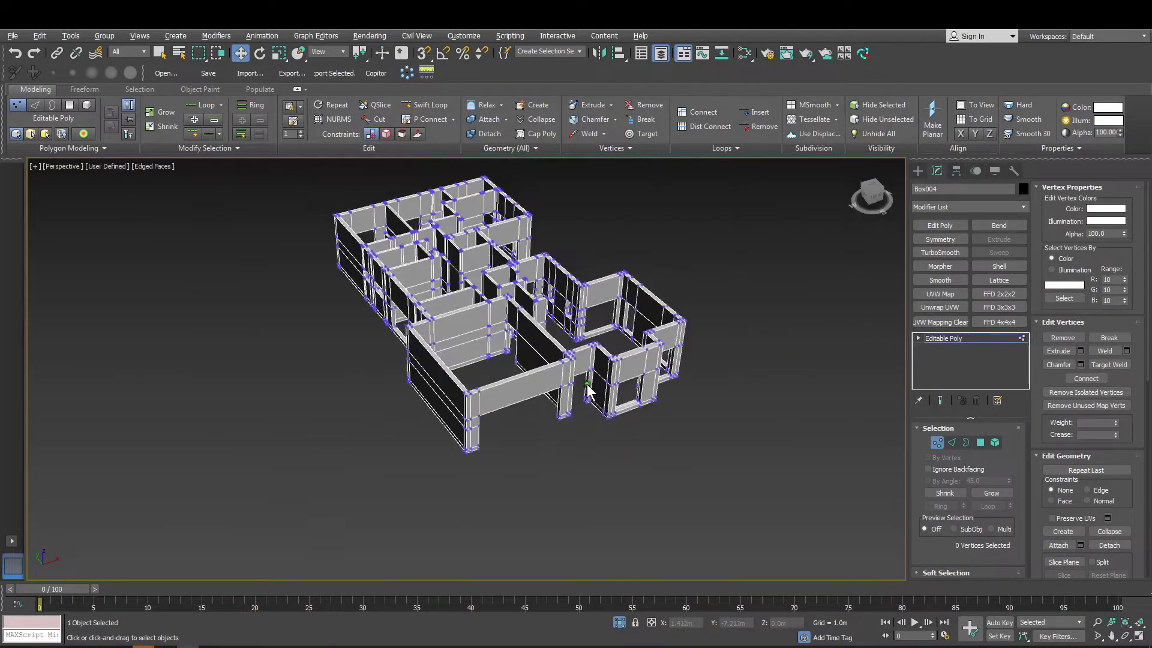
pyautogui.scroll(12, 484, 340)
pyautogui.scroll(-15, 497, 314)
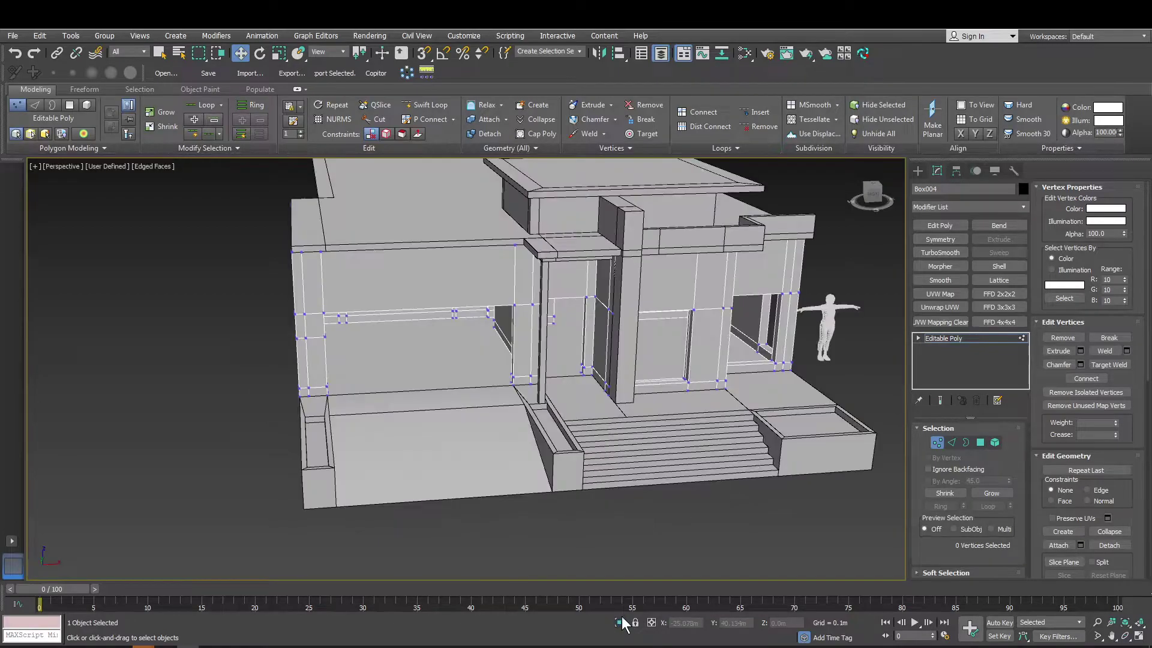
# Leave vertex editing of the walls and isolate the tall entrance column beside the stairs
pyautogui.click(917, 171)
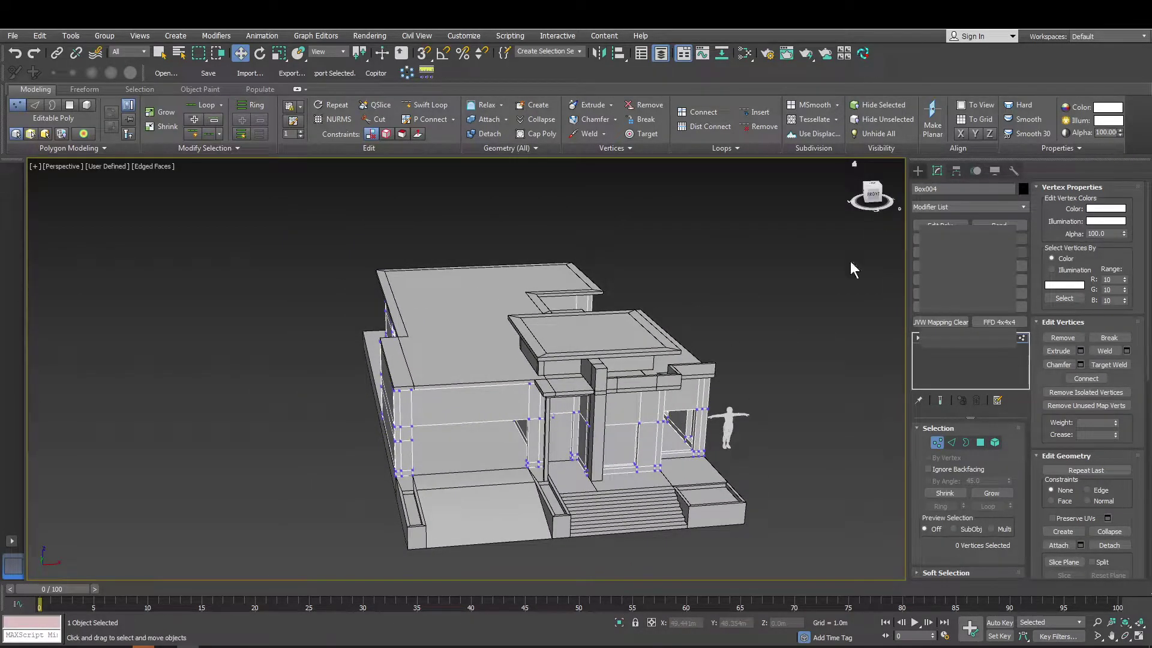
pyautogui.click(602, 394)
pyautogui.hotkey('alt', 'q')
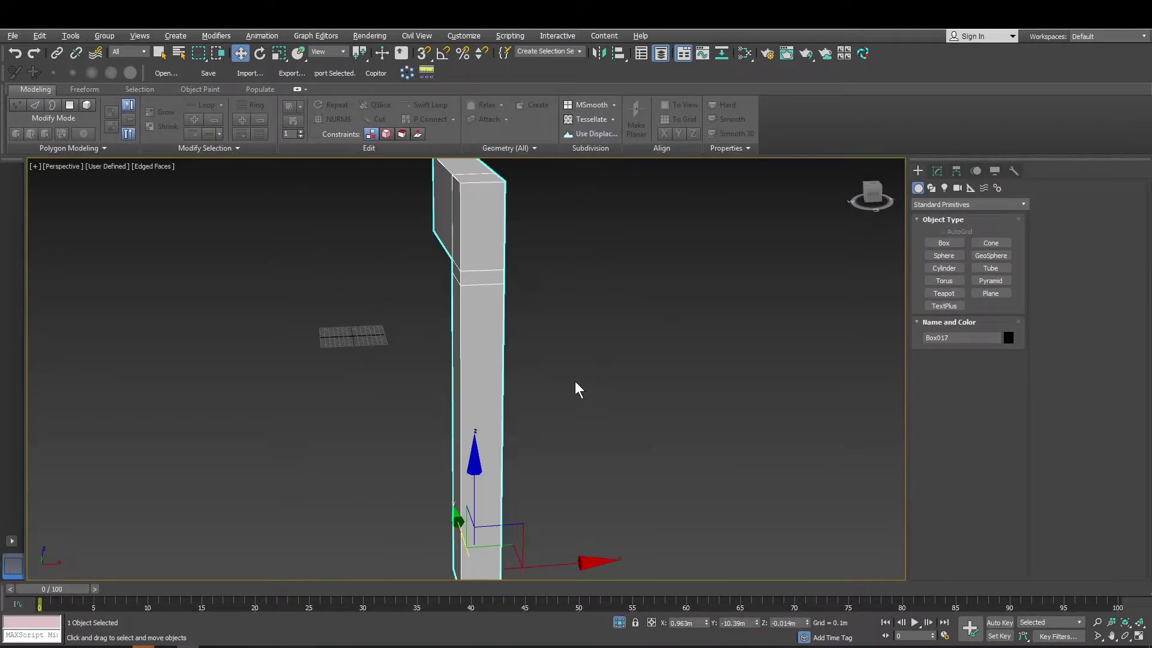
# Remove the redundant horizontal edge loop just below the beam junction on the isolated column
pyautogui.keyDown('alt'); pyautogui.moveTo(576, 389); pyautogui.dragTo(563, 288, button='middle'); pyautogui.keyUp('alt')
pyautogui.scroll(-1, 563, 288)
pyautogui.moveTo(434, 261); pyautogui.dragTo(417, 306, button='middle')
pyautogui.scroll(5, 455, 302)
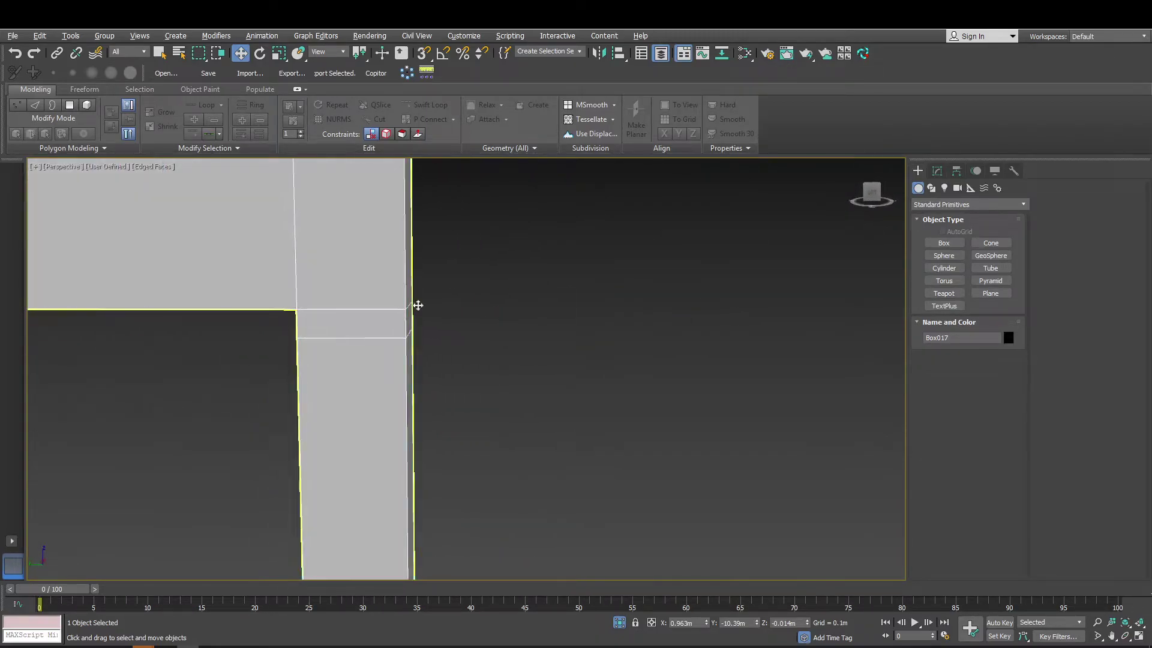
pyautogui.click(937, 171)
pyautogui.click(951, 442)
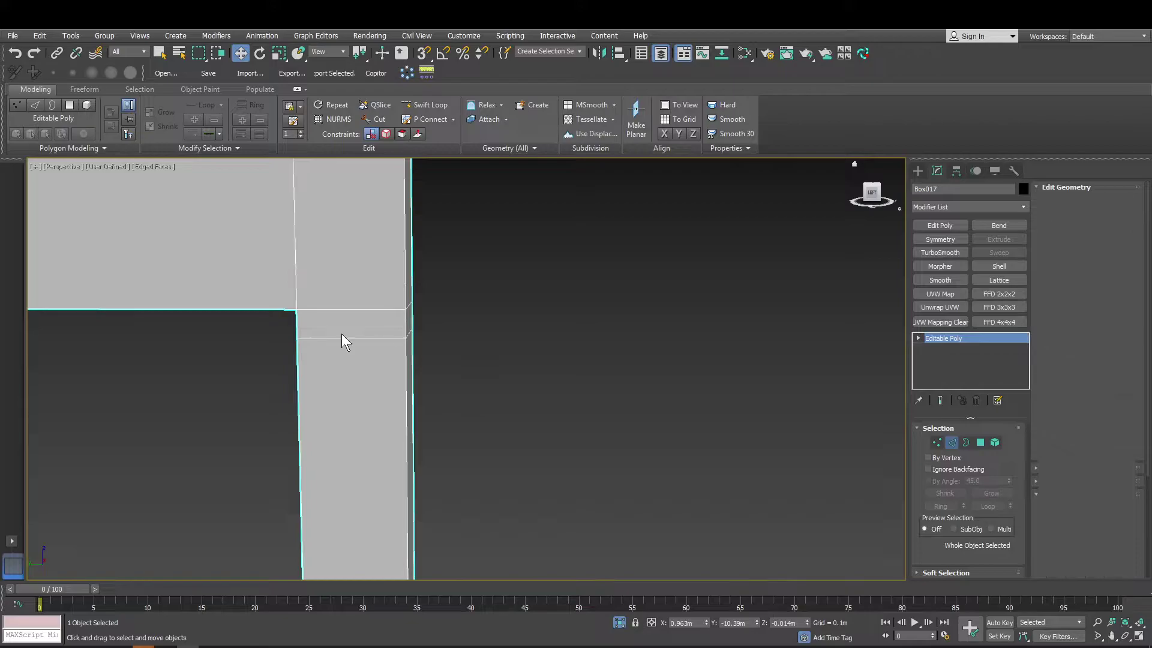
pyautogui.doubleClick(340, 337)
pyautogui.hotkey('ctrl', 'BackSpace')
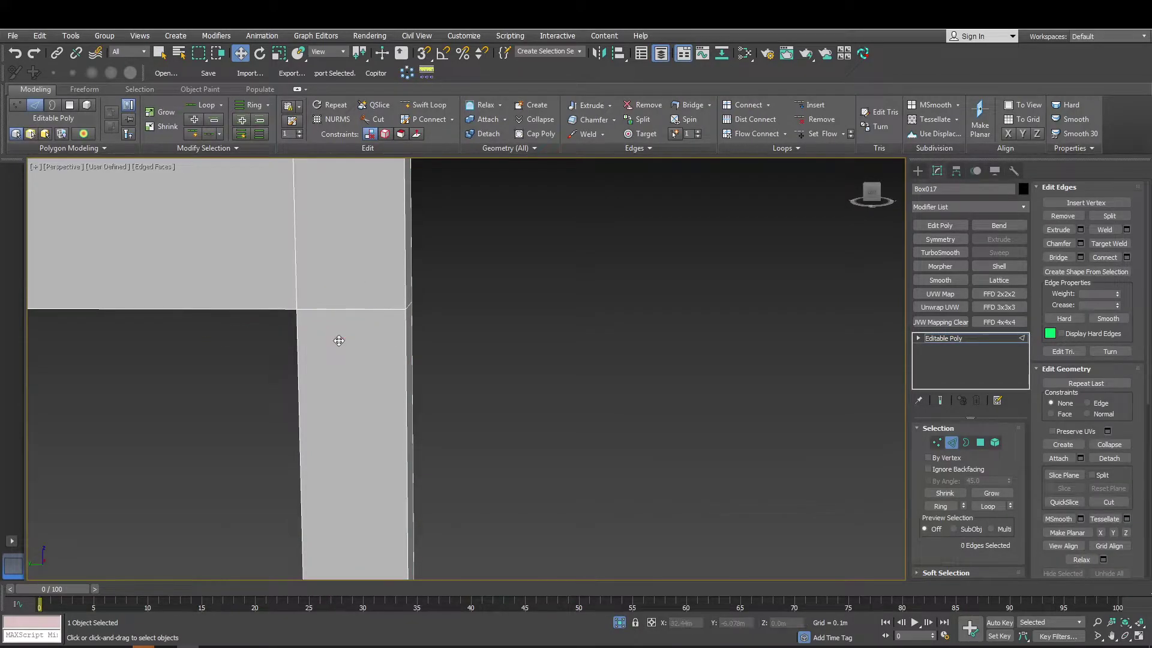
# Rename the column object as Colom and exit isolation so the whole house is shown
pyautogui.scroll(-5, 339, 340)
pyautogui.keyDown('alt'); pyautogui.moveTo(368, 264); pyautogui.dragTo(452, 295, button='middle'); pyautogui.keyUp('alt')
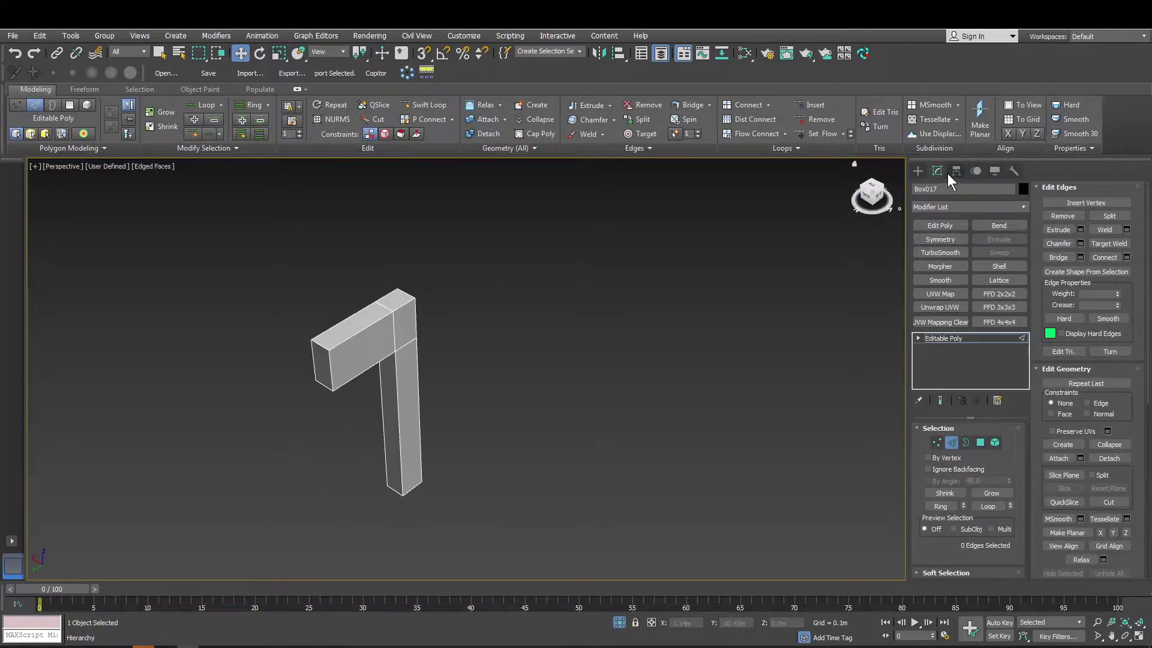
pyautogui.click(936, 189)
pyautogui.write('Colom')
pyautogui.press('Return')
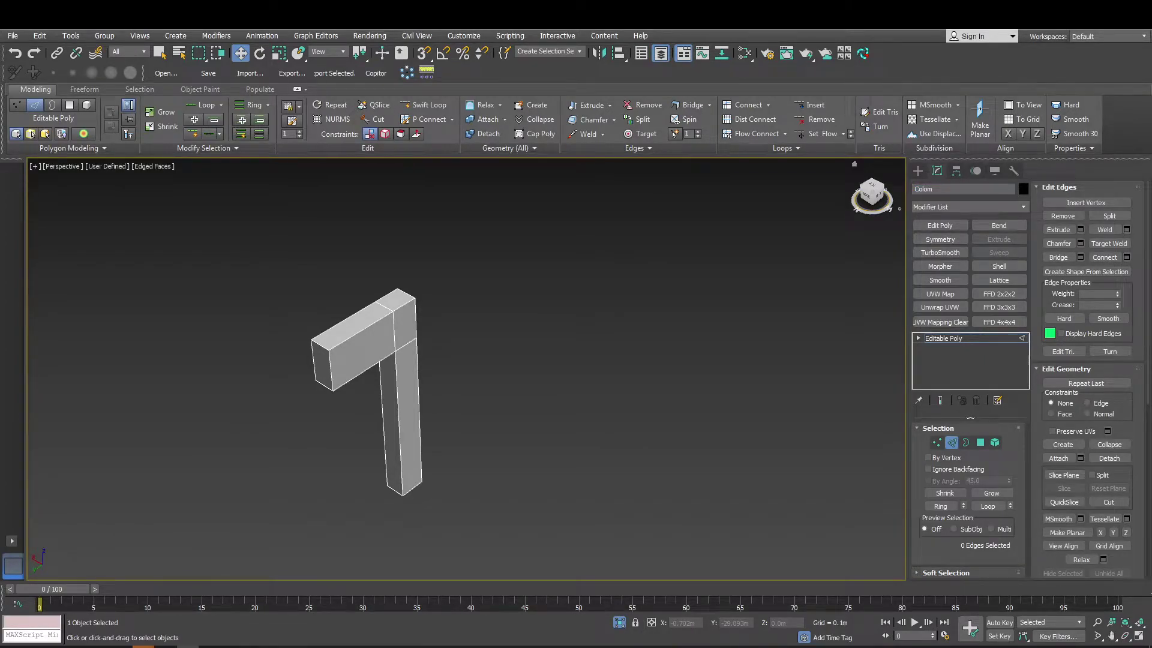
pyautogui.click(619, 622)
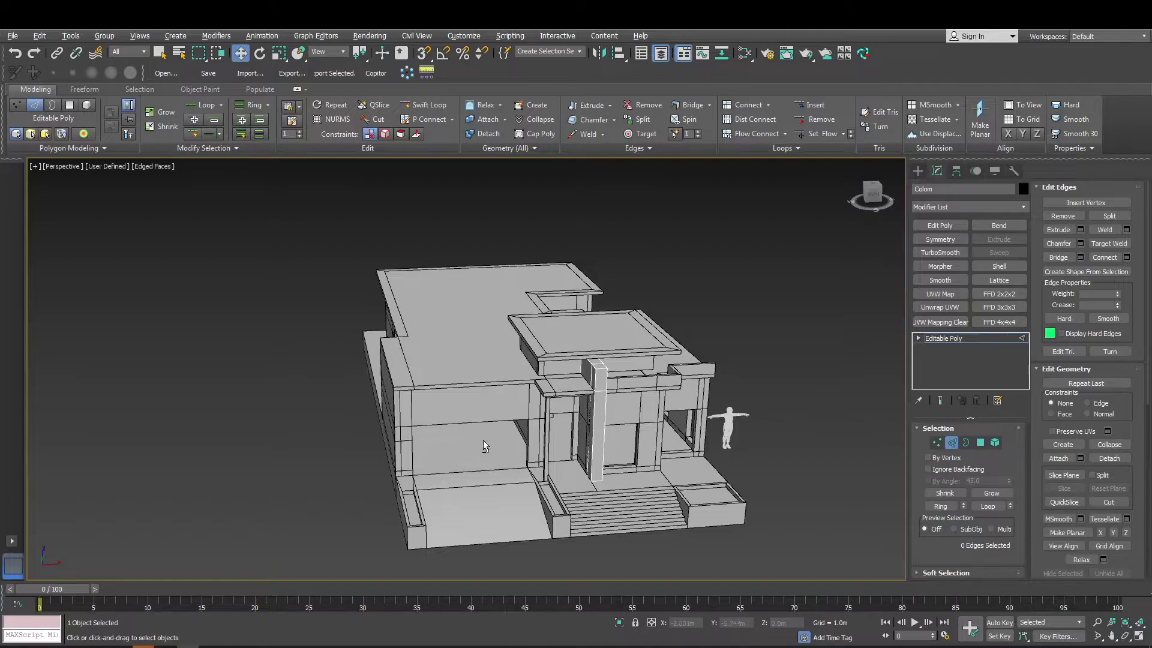
pyautogui.click(917, 172)
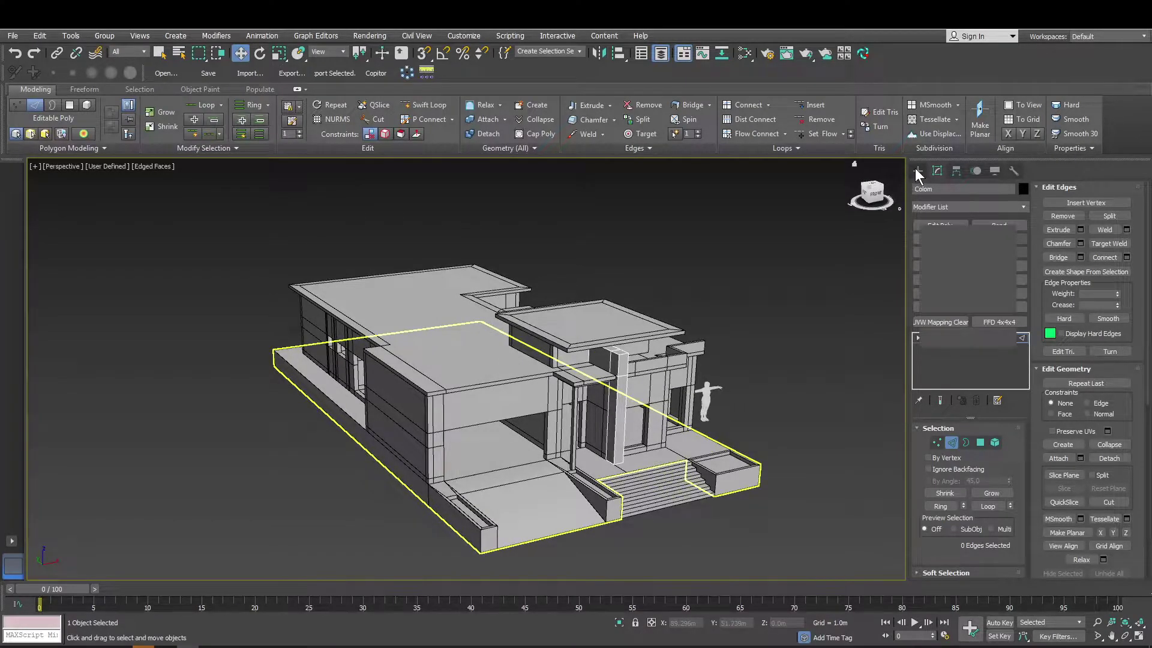
pyautogui.click(577, 382)
pyautogui.scroll(6, 574, 387)
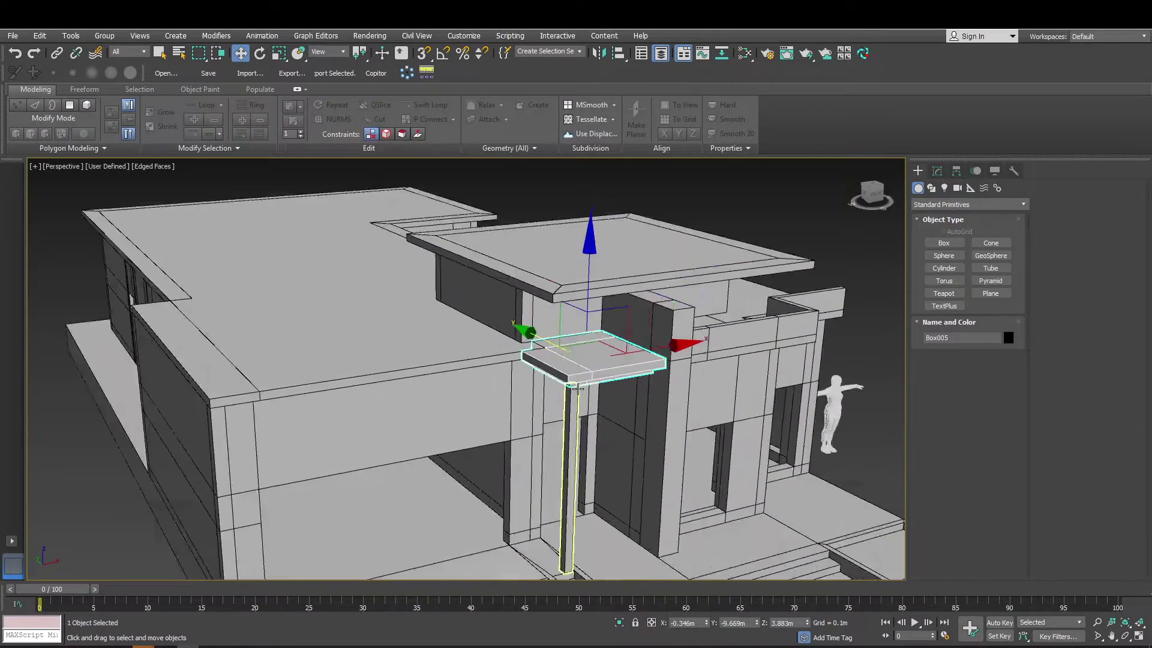
pyautogui.keyDown('ctrl'); pyautogui.click(573, 393); pyautogui.keyUp('ctrl')
pyautogui.scroll(-10, 574, 387)
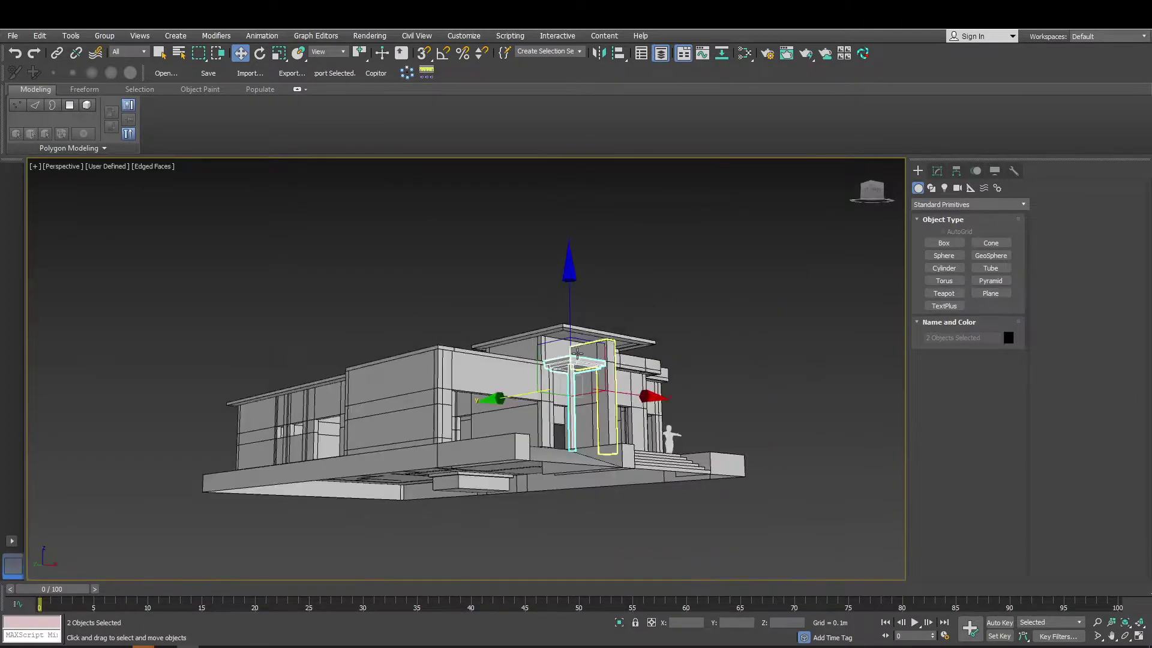
pyautogui.click(684, 516)
# Hide the human scale figure standing beside the house
pyautogui.keyDown('alt'); pyautogui.moveTo(630, 412); pyautogui.dragTo(684, 313, button='middle'); pyautogui.keyUp('alt')
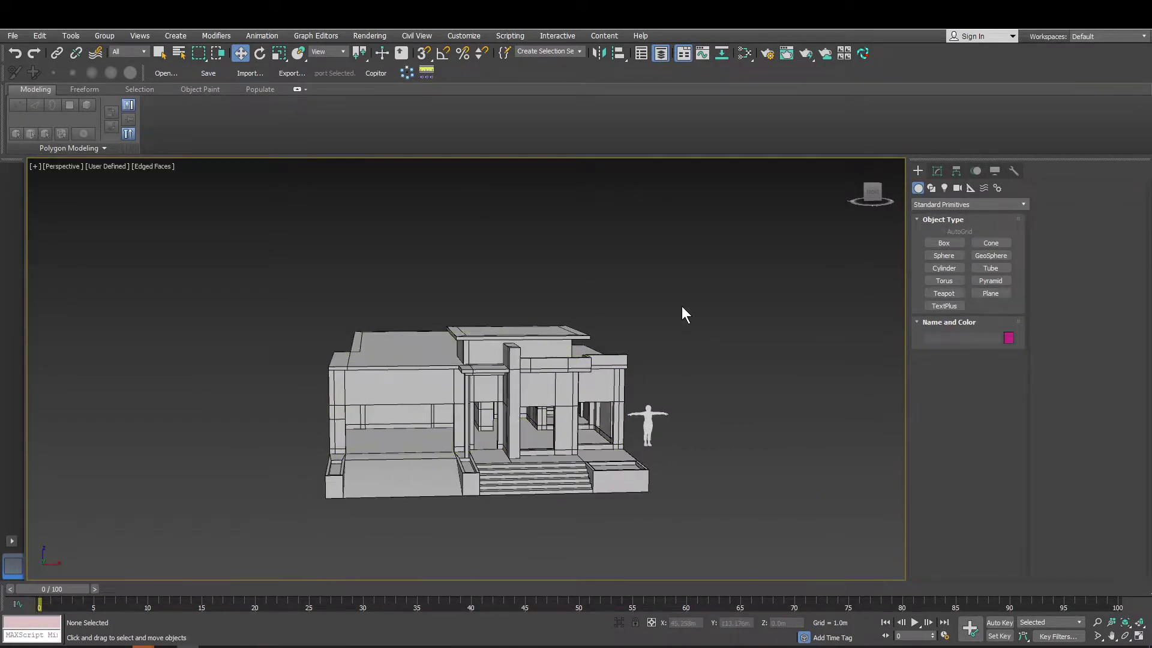
pyautogui.click(642, 426)
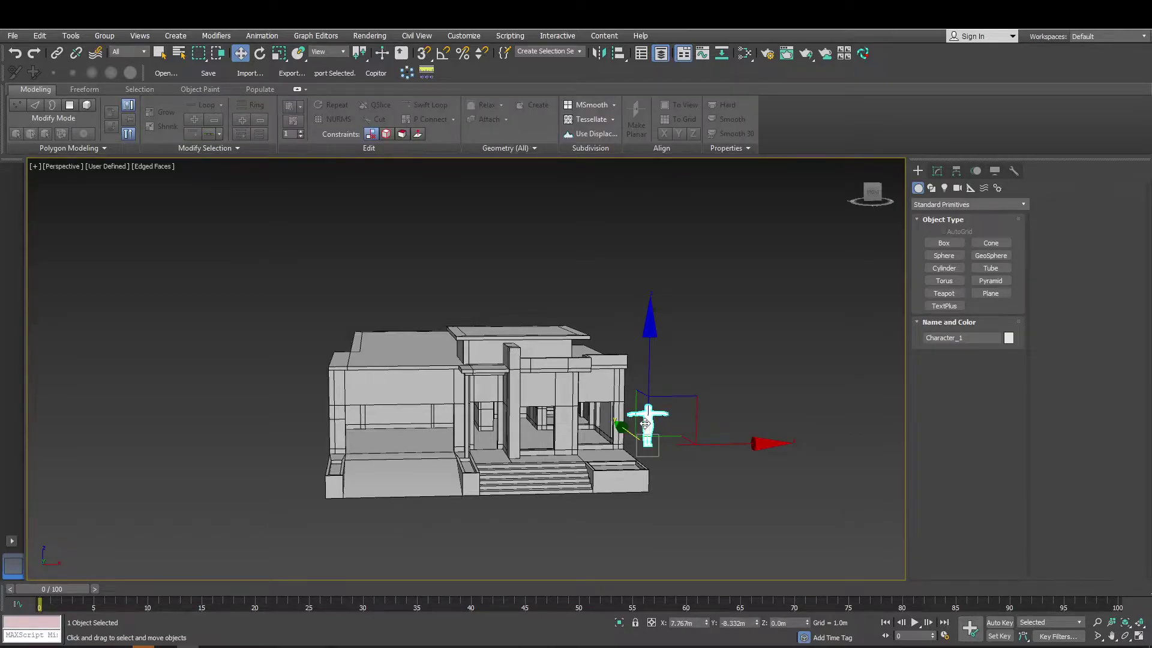
pyautogui.rightClick(641, 419)
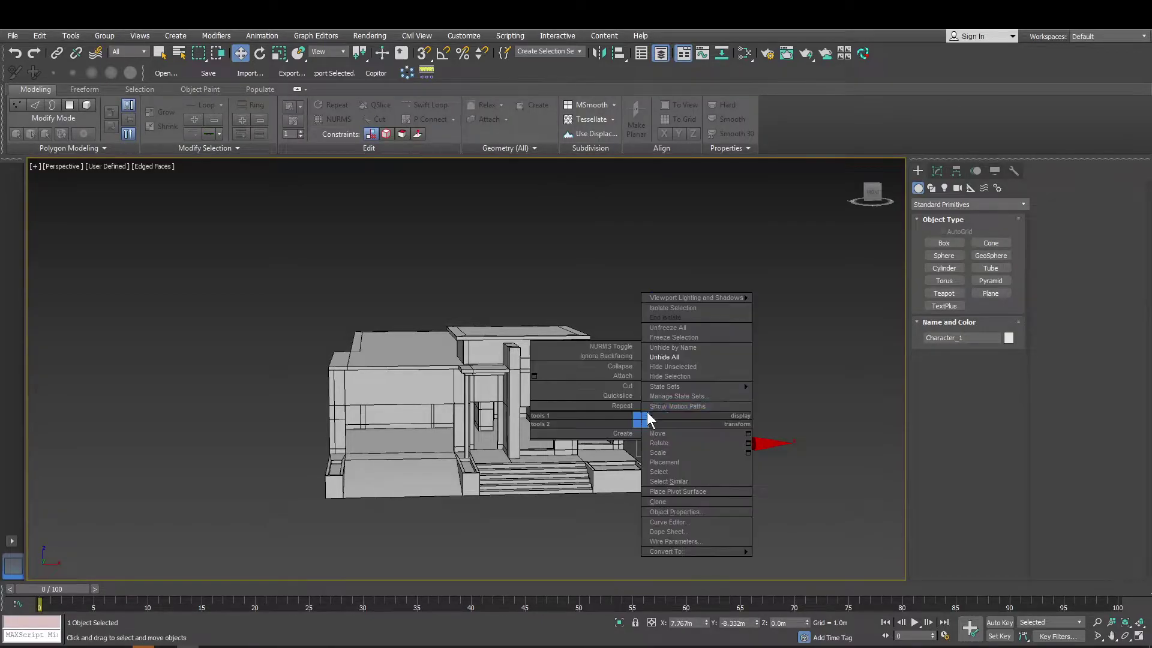
pyautogui.click(689, 376)
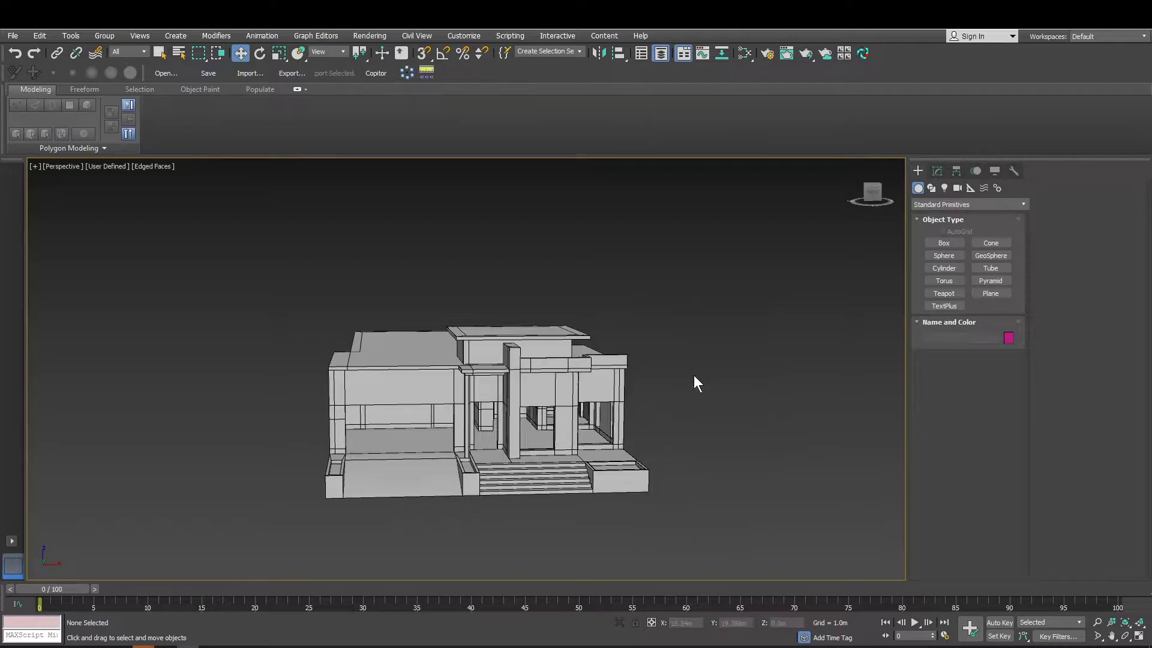
# Switch to a layout of two side-by-side viewports and set both to perspective view
pyautogui.keyDown('alt'); pyautogui.moveTo(635, 445); pyautogui.dragTo(491, 450, button='middle'); pyautogui.keyUp('alt')
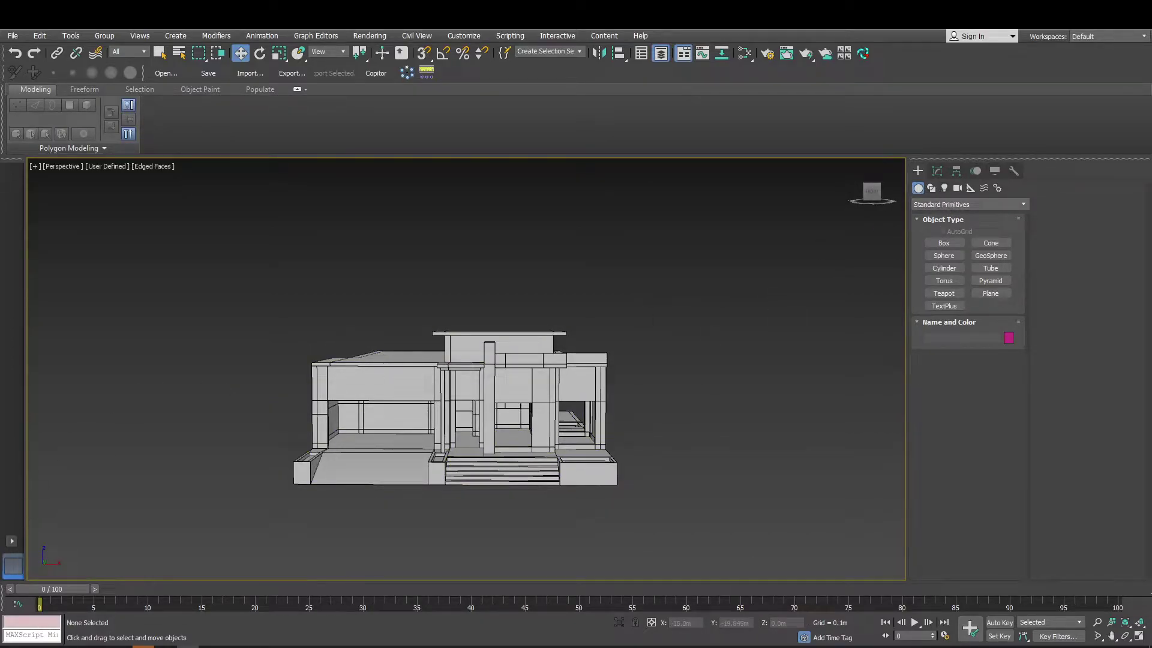
pyautogui.click(12, 540)
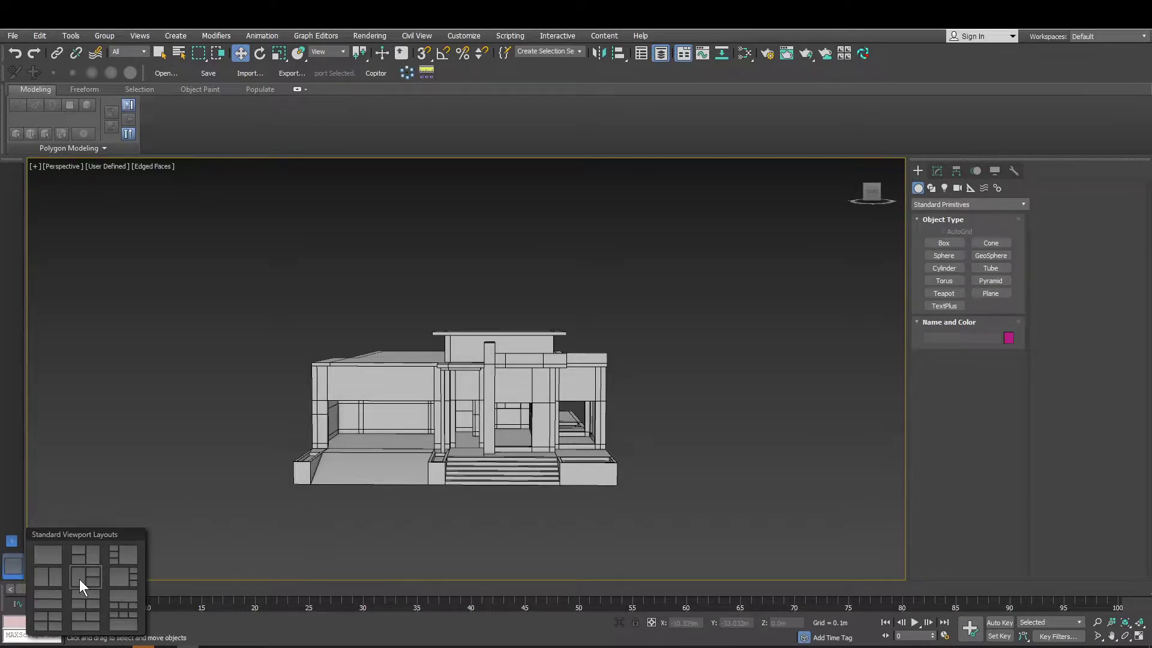
pyautogui.click(48, 576)
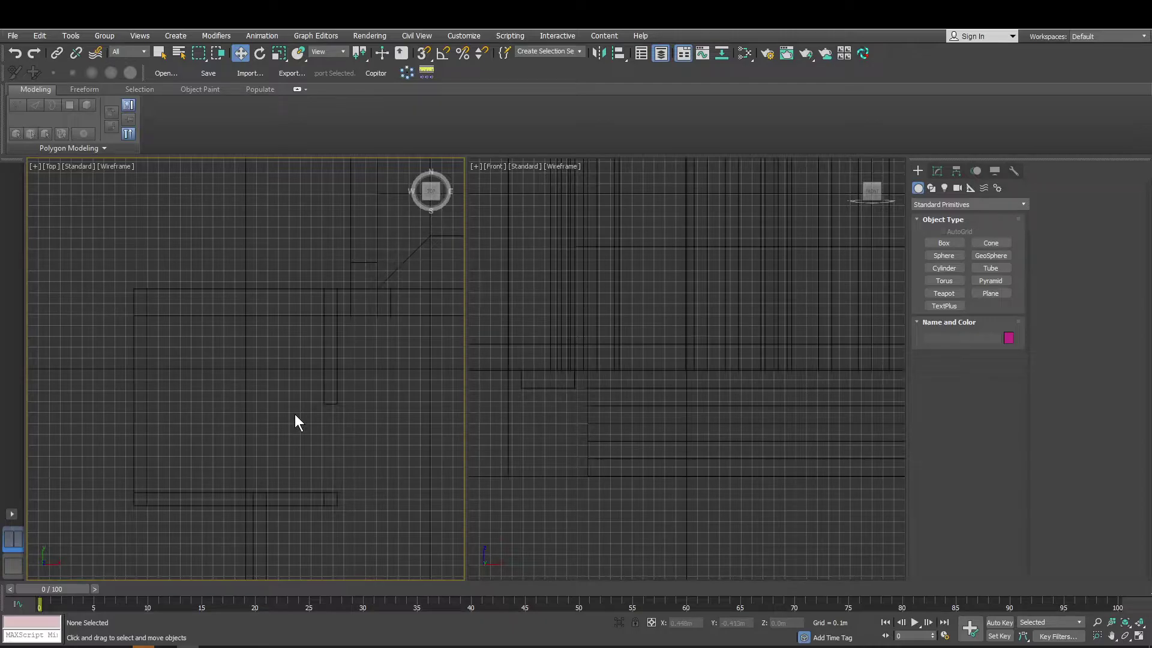
pyautogui.press('p')
pyautogui.click(709, 395)
pyautogui.press('p')
# Change both perspective viewports from wireframe to default shading
pyautogui.moveTo(332, 385); pyautogui.dragTo(330, 385, button='middle')
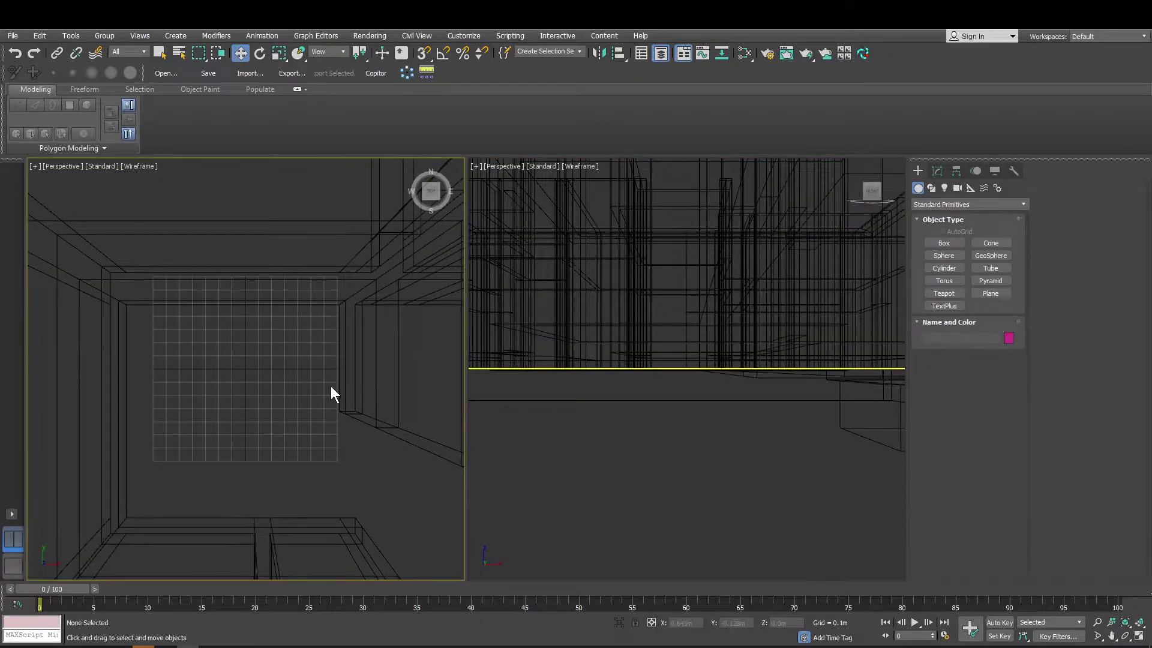
pyautogui.press('F3')
pyautogui.click(755, 431)
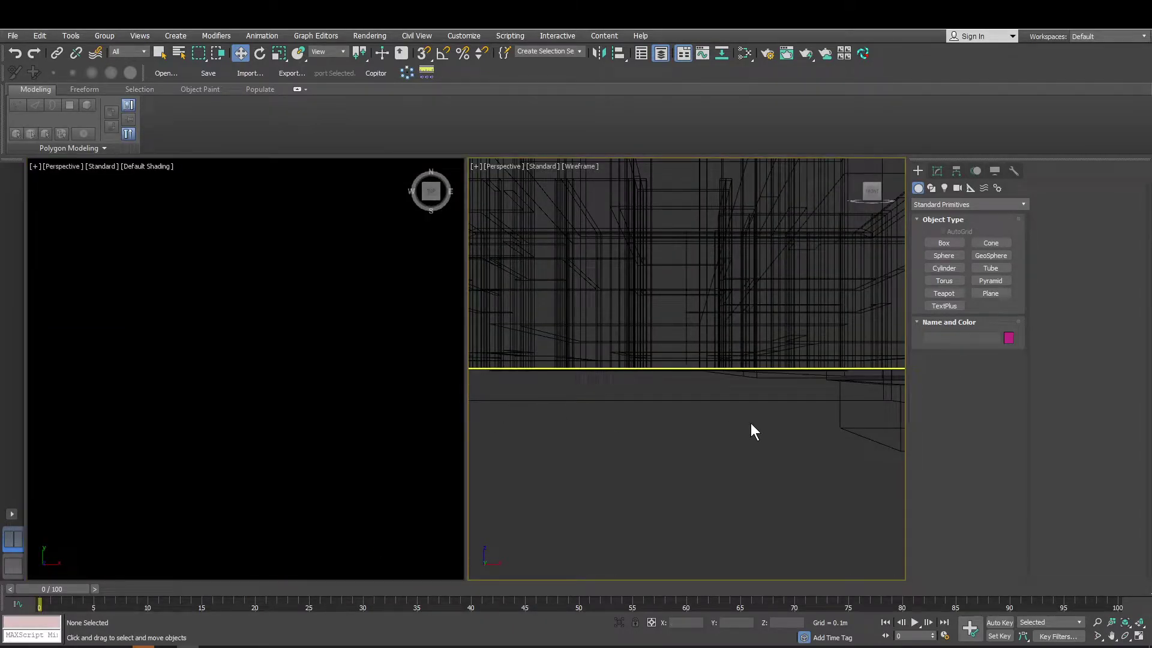
pyautogui.press('F3')
# Frame the house's front facade in both perspective viewports and create a physical camera from the first one
pyautogui.scroll(5, 625, 378)
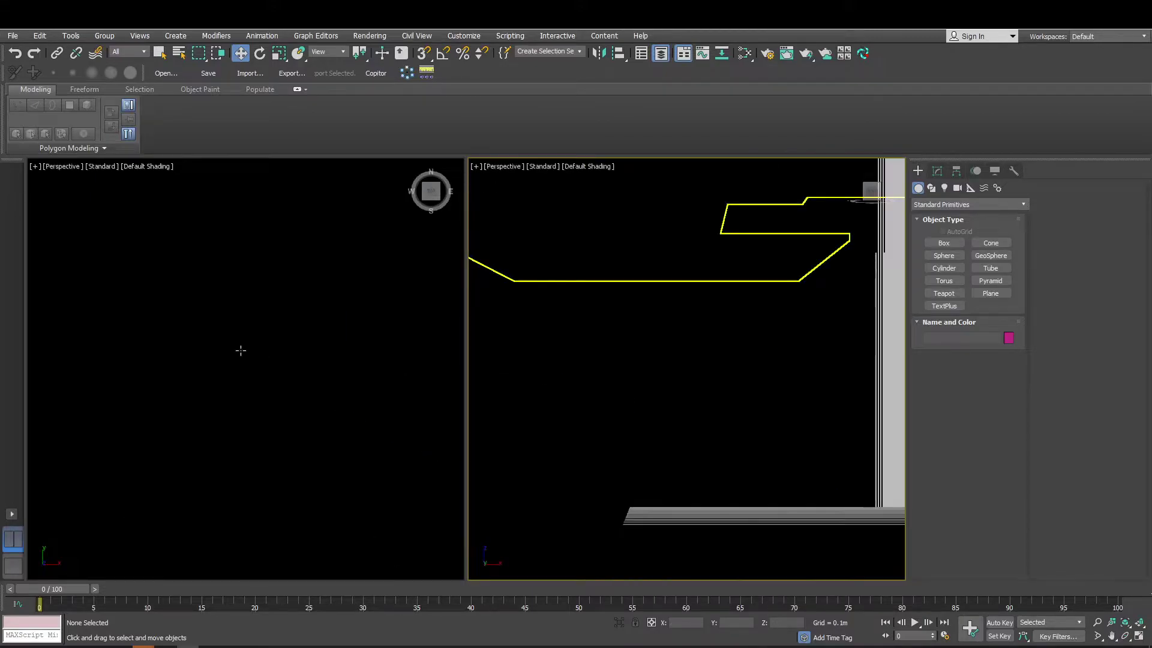
pyautogui.scroll(-10, 728, 424)
pyautogui.scroll(3, 726, 426)
pyautogui.middleClick(243, 385)
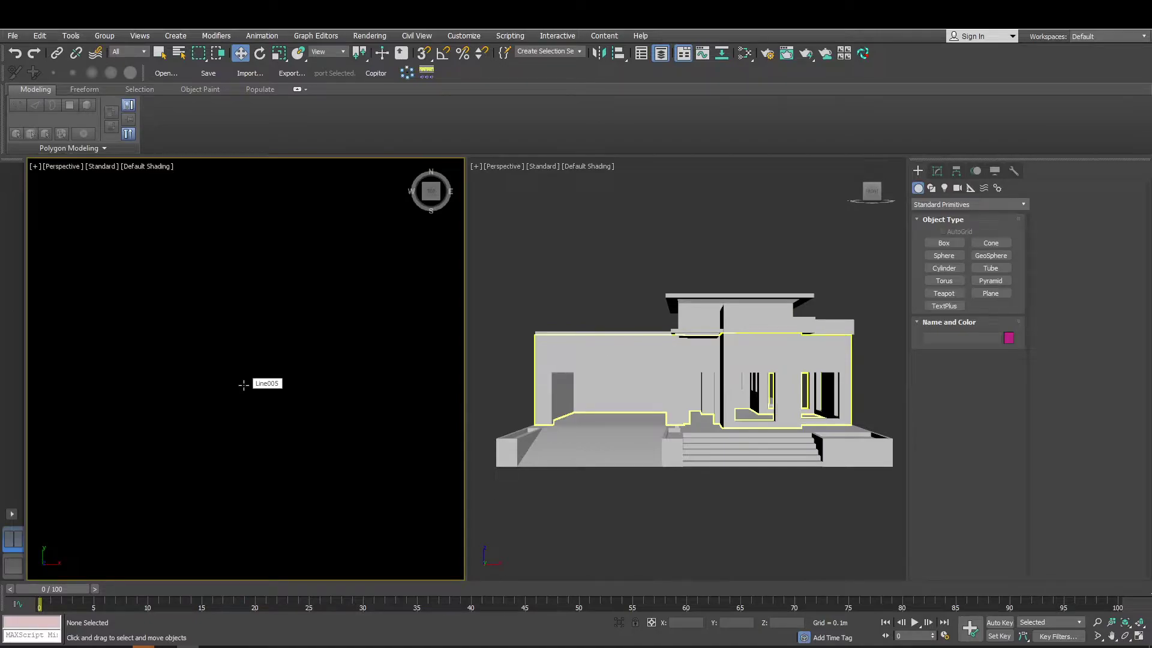
pyautogui.scroll(-5, 268, 399)
pyautogui.keyDown('alt'); pyautogui.moveTo(267, 399); pyautogui.dragTo(264, 354, button='middle'); pyautogui.keyUp('alt')
pyautogui.scroll(5, 268, 456)
pyautogui.scroll(4, 268, 456)
pyautogui.scroll(-6, 285, 413)
pyautogui.moveTo(285, 402)
pyautogui.keyDown('alt'); pyautogui.mouseDown(button='middle')
pyautogui.moveTo(283, 355)
pyautogui.moveTo(296, 381)
pyautogui.mouseUp(button='middle'); pyautogui.keyUp('alt')
pyautogui.scroll(3, 291, 369)
pyautogui.scroll(3, 294, 371)
pyautogui.scroll(-3, 294, 371)
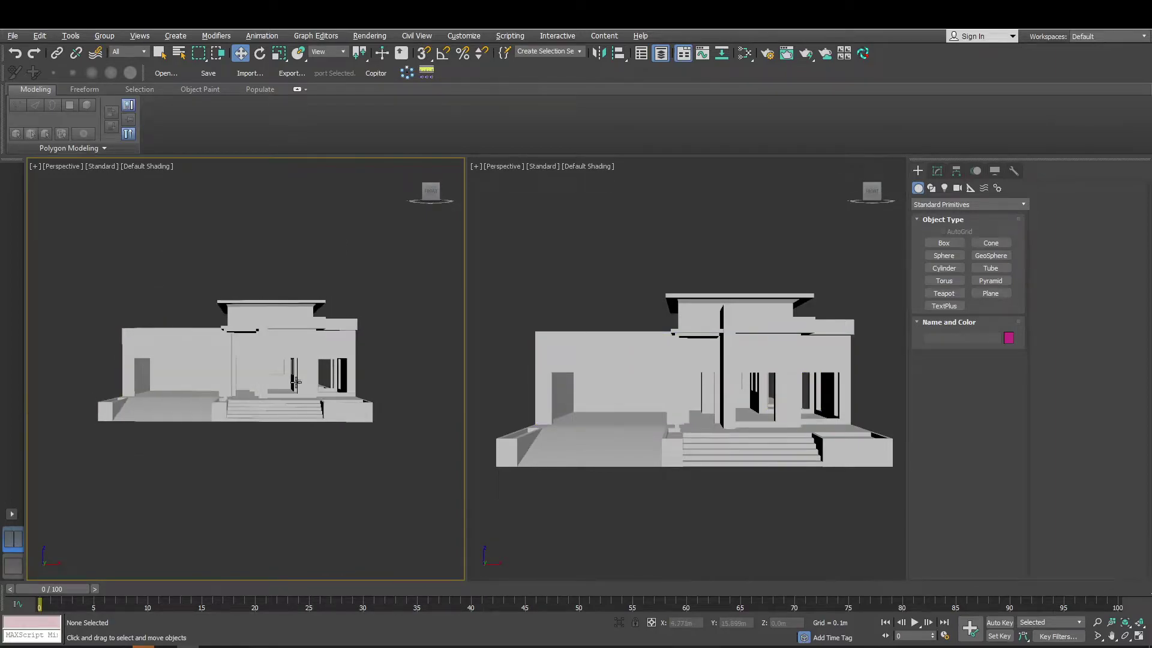
pyautogui.hotkey('ctrl', 'c')
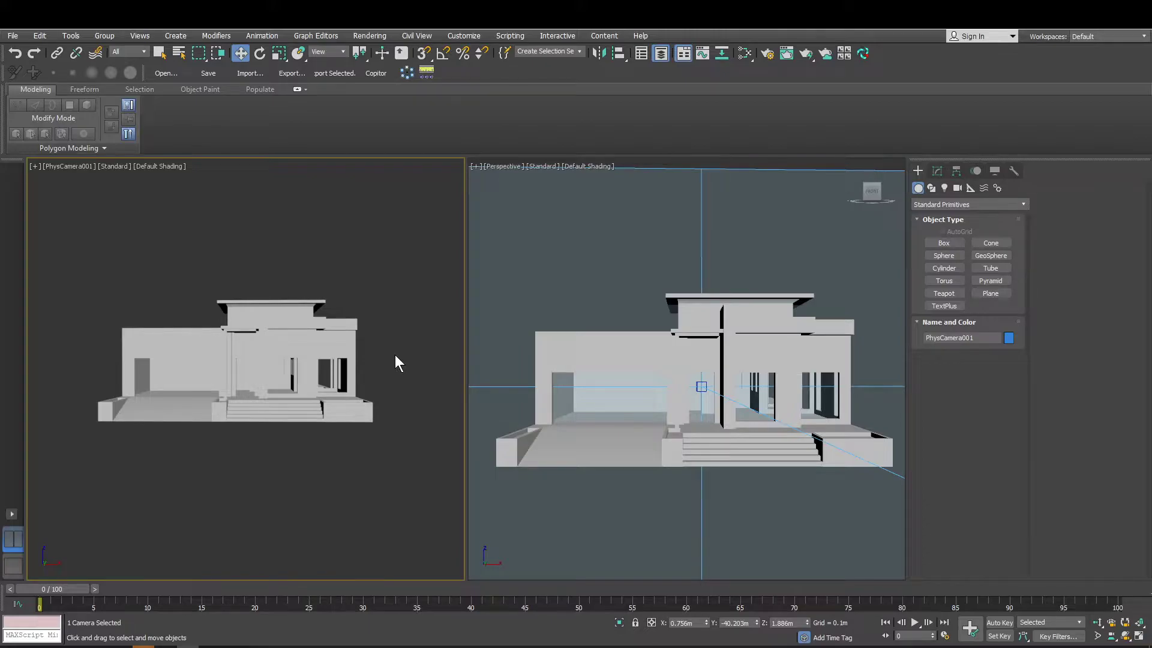
# Show safe frames in the camera viewport and make that viewport narrower than the perspective one
pyautogui.scroll(-5, 591, 380)
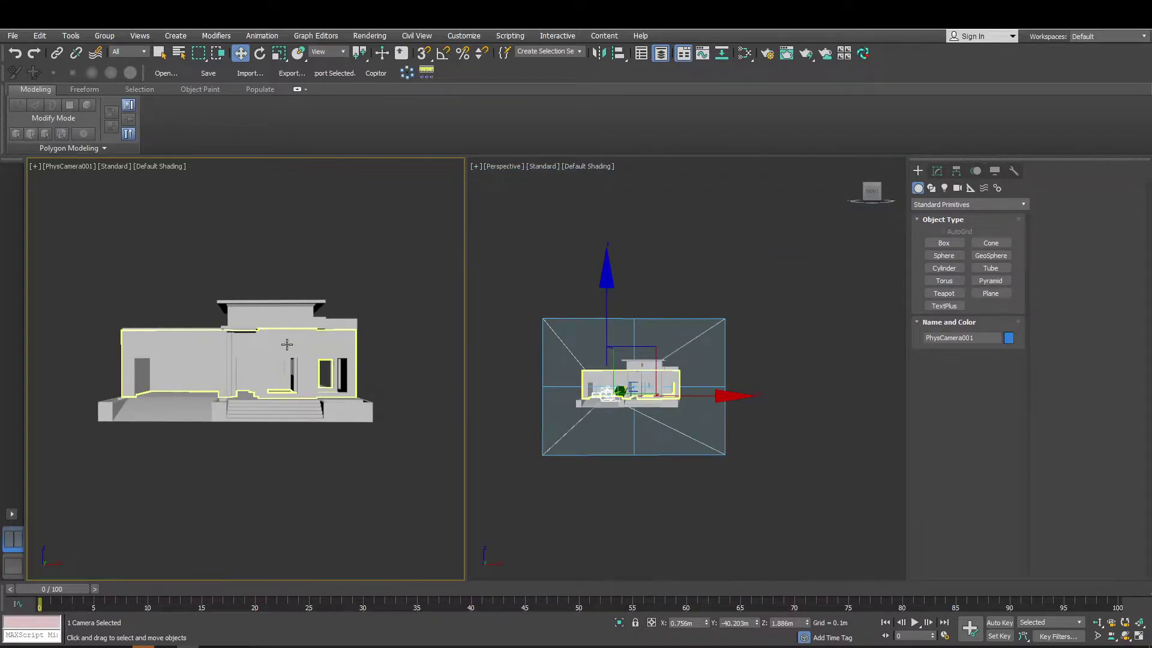
pyautogui.hotkey('shift', 'f')
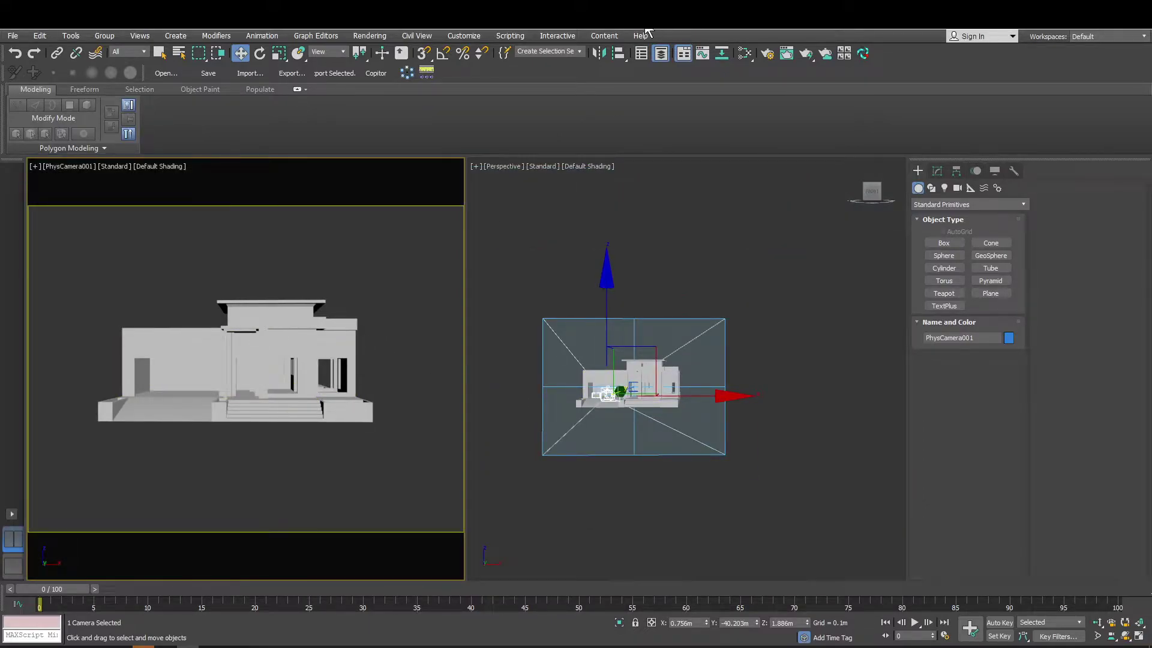
pyautogui.click(466, 214)
pyautogui.moveTo(465, 215); pyautogui.dragTo(400, 217)
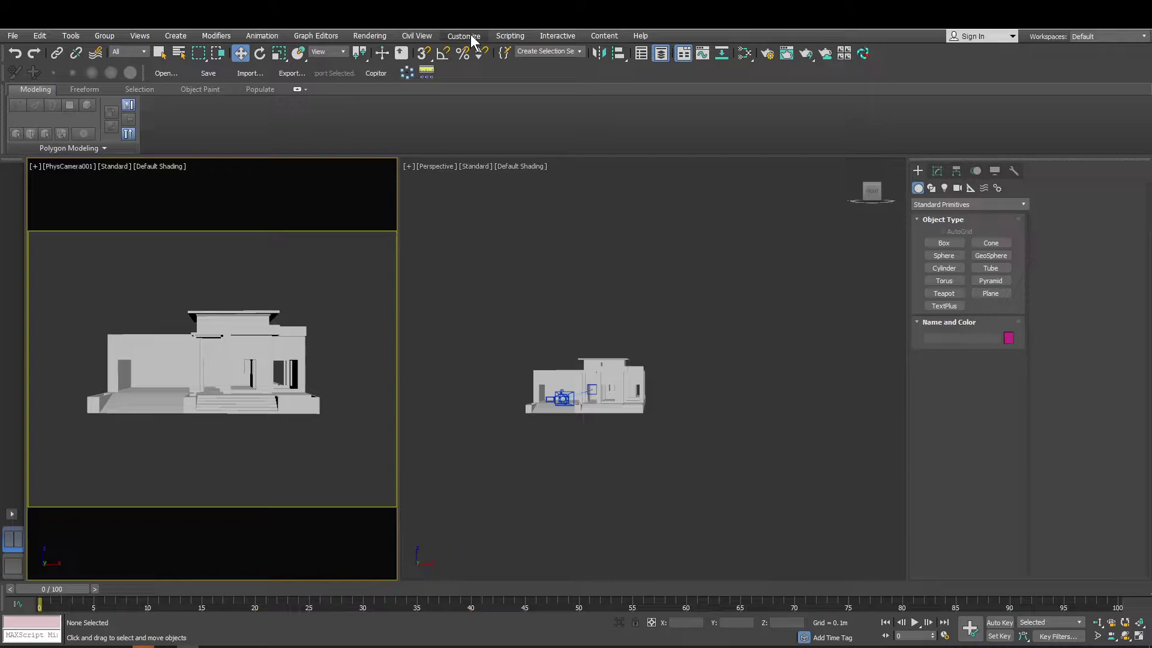
# Set the render output size to HDTV (video) at 1920x1080 and close the render setup
pyautogui.click(616, 331)
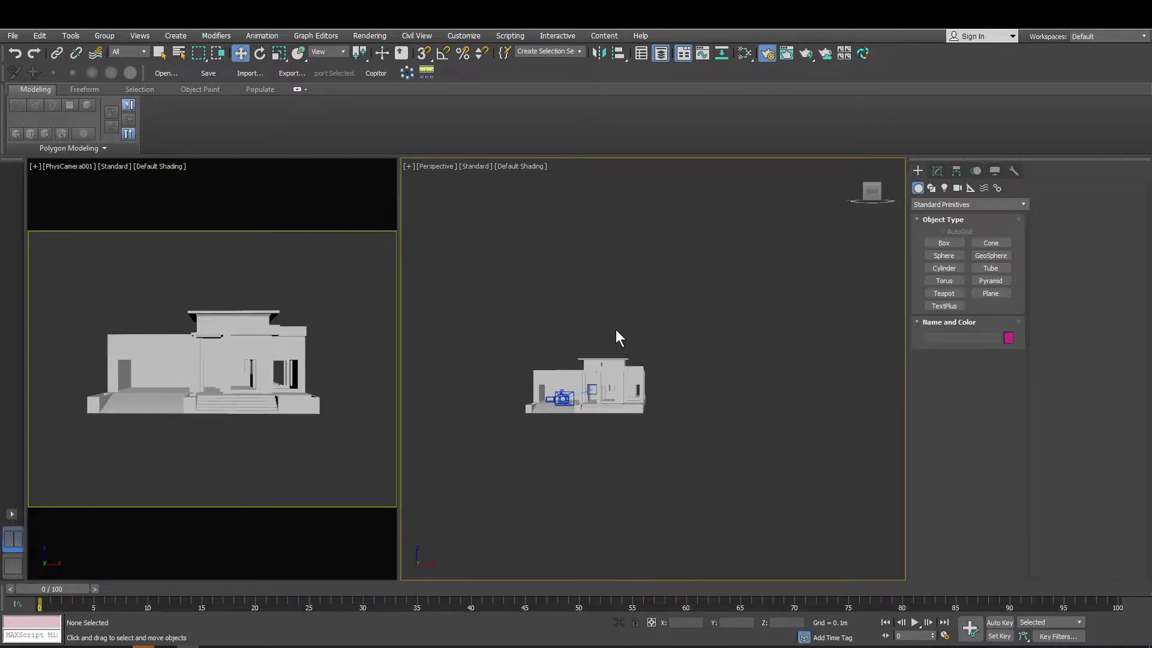
pyautogui.press('F10')
pyautogui.moveTo(450, 50); pyautogui.dragTo(480, 242)
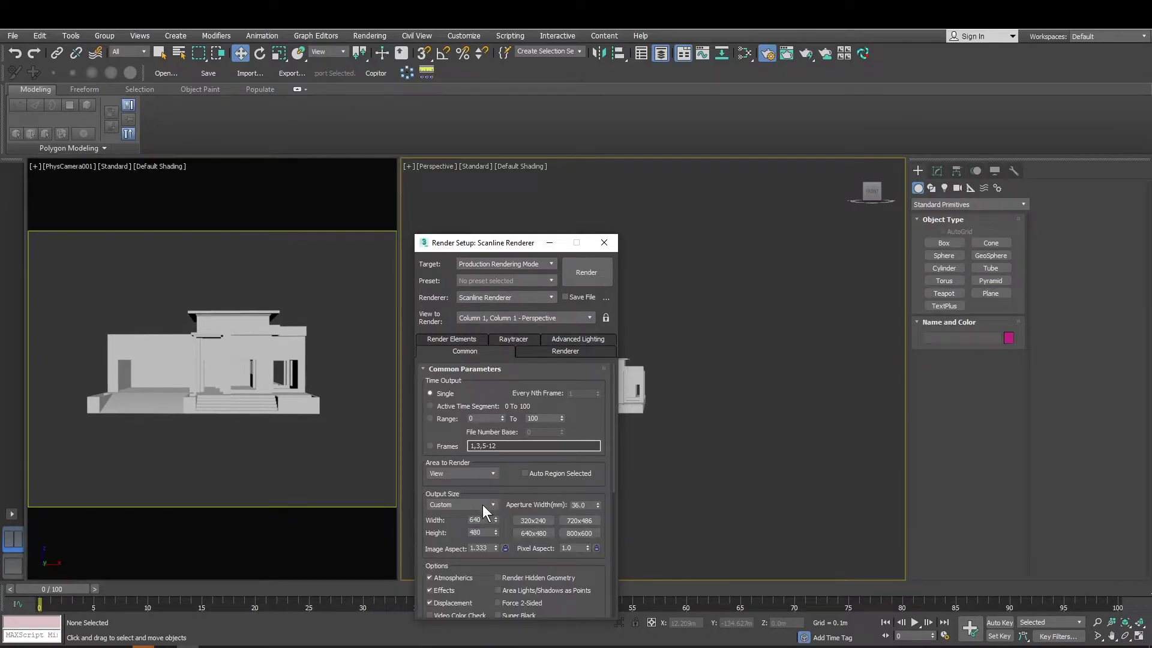
pyautogui.click(463, 504)
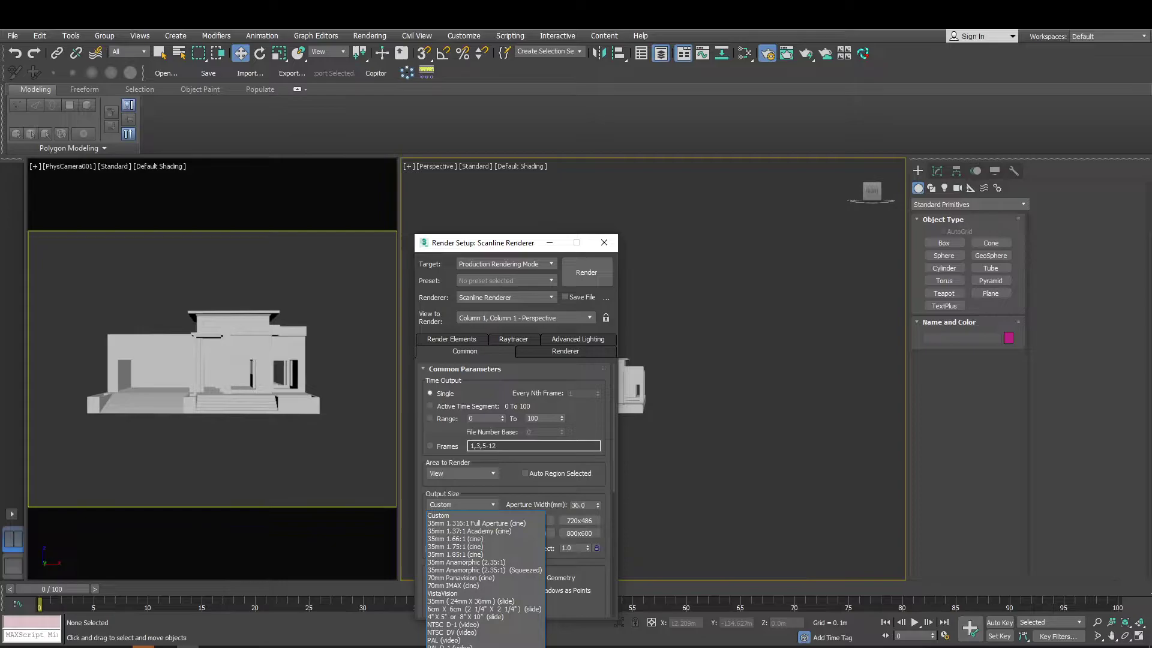
pyautogui.click(514, 561)
pyautogui.click(541, 520)
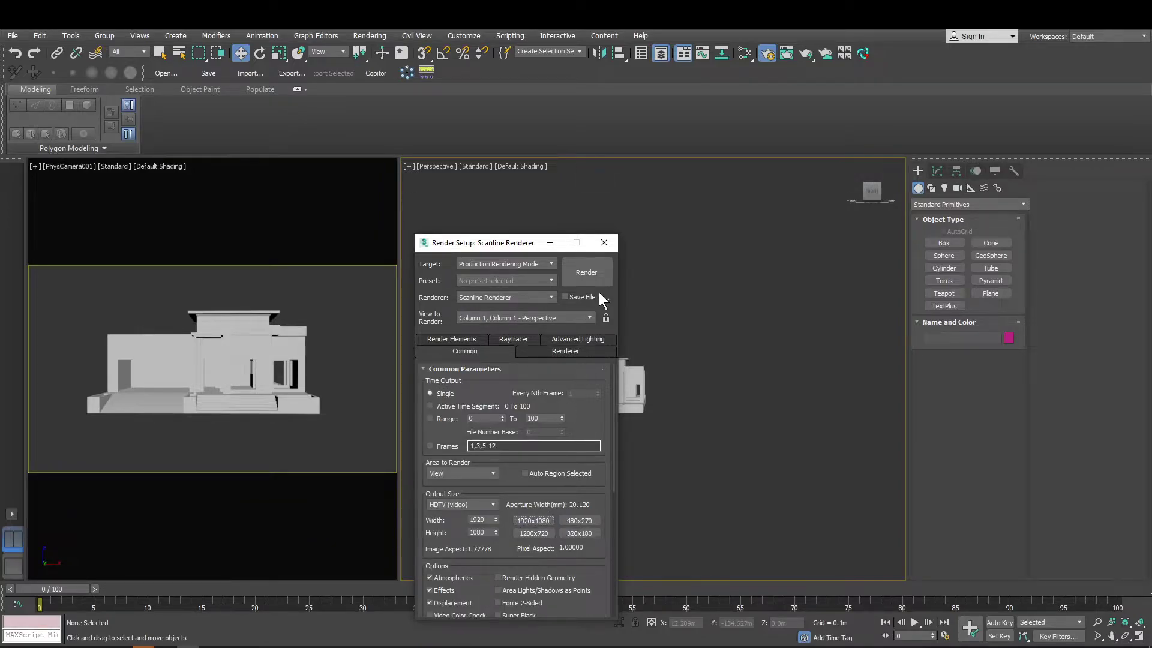
pyautogui.click(604, 242)
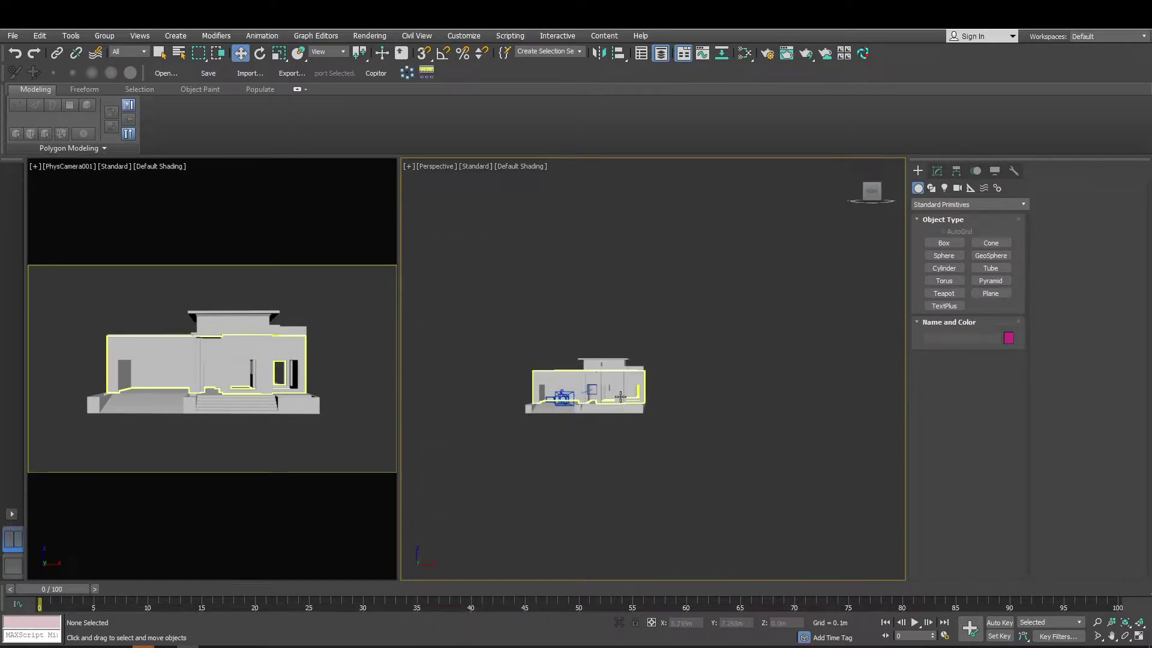
# Move the camera and its target together along Y, farther back from the house front, in the top view
pyautogui.scroll(3, 612, 397)
pyautogui.keyDown('alt'); pyautogui.moveTo(625, 384); pyautogui.dragTo(598, 439, button='middle'); pyautogui.keyUp('alt')
pyautogui.scroll(-3, 604, 372)
pyautogui.click(597, 439)
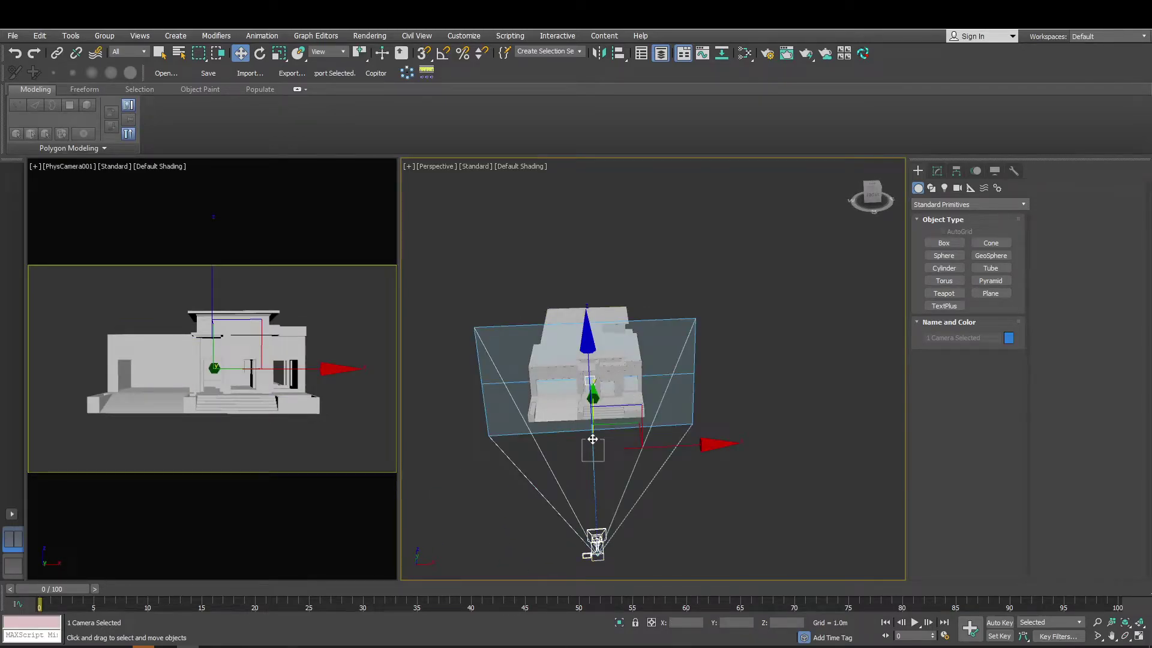
pyautogui.press('t')
pyautogui.press('z')
pyautogui.scroll(-3, 607, 383)
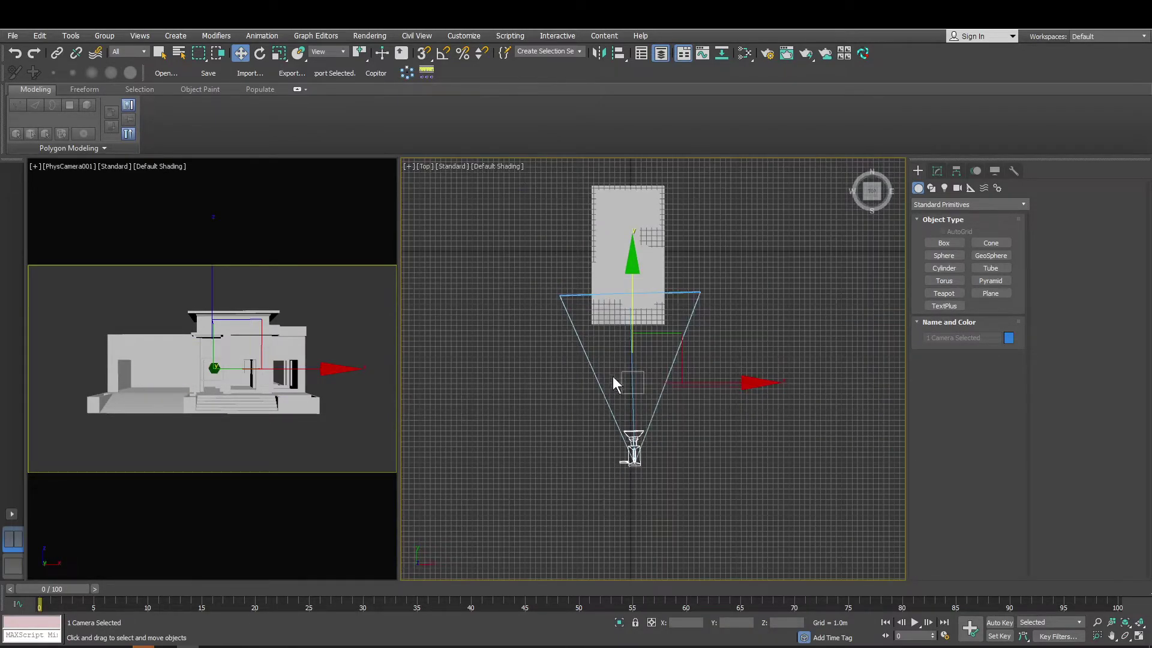
pyautogui.moveTo(637, 325); pyautogui.dragTo(643, 371)
# Reset the camera's X and Z positions to 0 m and keep its Y position
pyautogui.click(736, 442)
pyautogui.click(634, 499)
pyautogui.rightClick(707, 624)
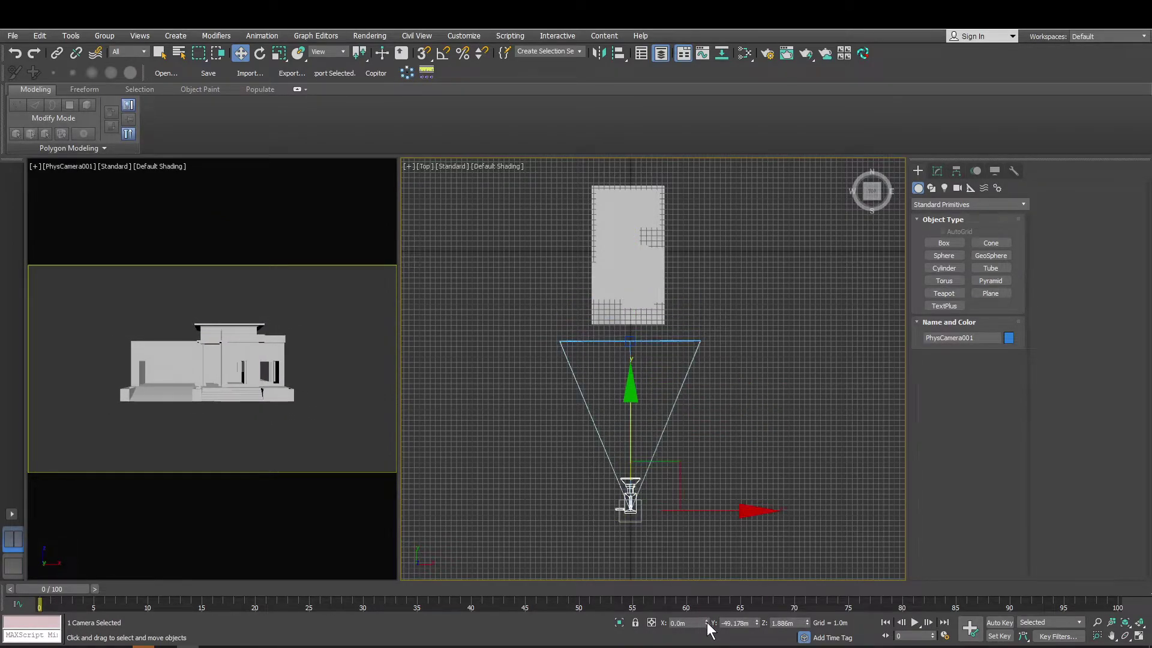
pyautogui.rightClick(758, 625)
pyautogui.hotkey('ctrl', 'z')
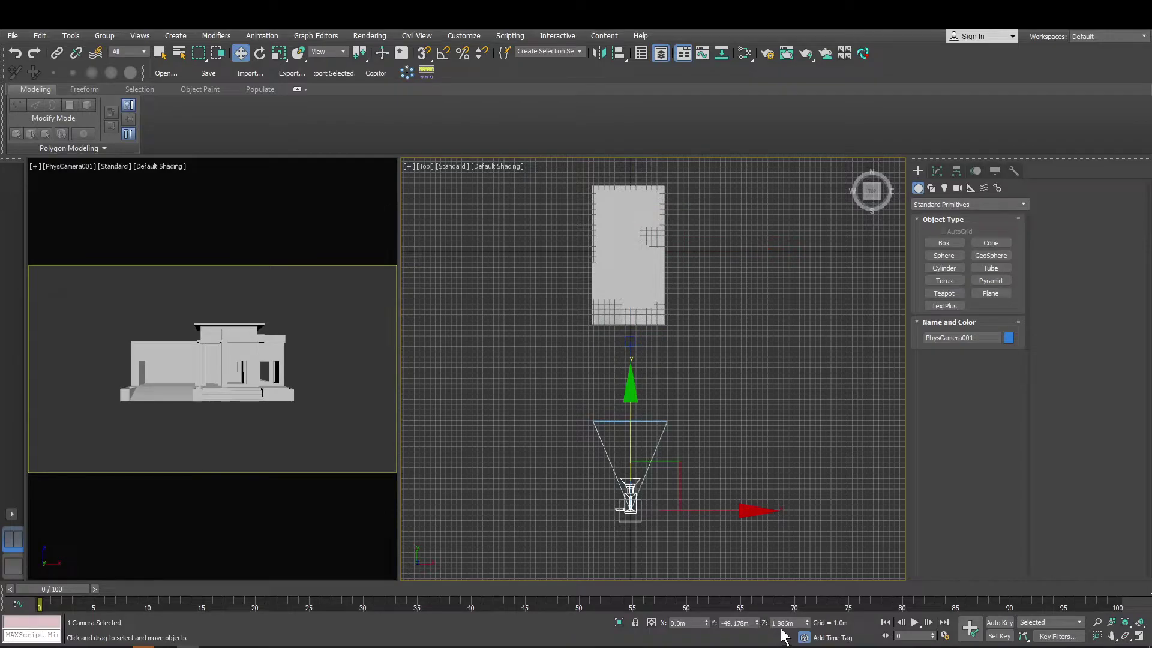
pyautogui.rightClick(807, 622)
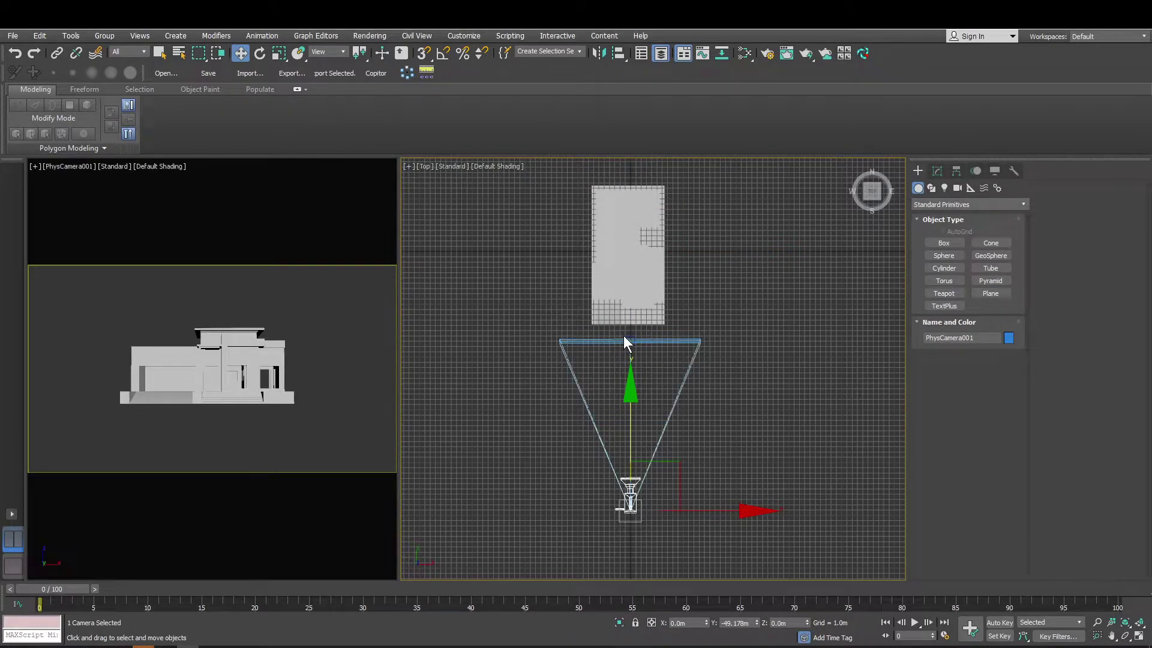
# Reset the camera target's X, Y and Z positions to 0 m
pyautogui.scroll(5, 623, 340)
pyautogui.click(637, 345)
pyautogui.rightClick(707, 623)
pyautogui.rightClick(757, 623)
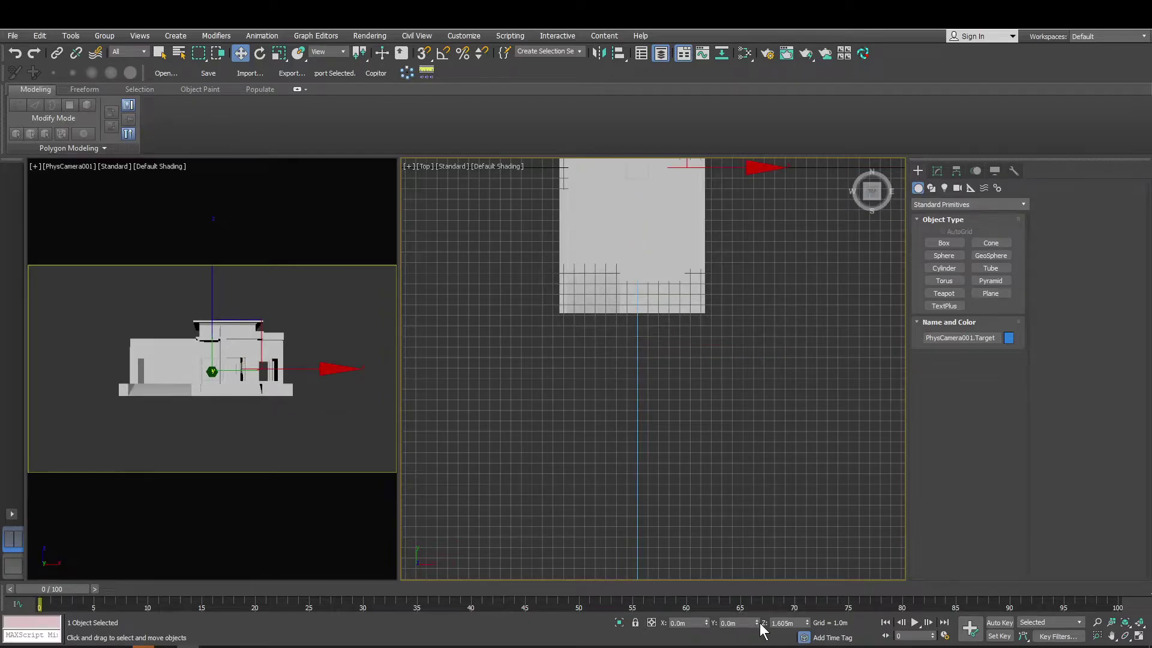
pyautogui.rightClick(808, 622)
# Select only the camera in a perspective view and set its Z height to 2 m
pyautogui.scroll(-5, 668, 381)
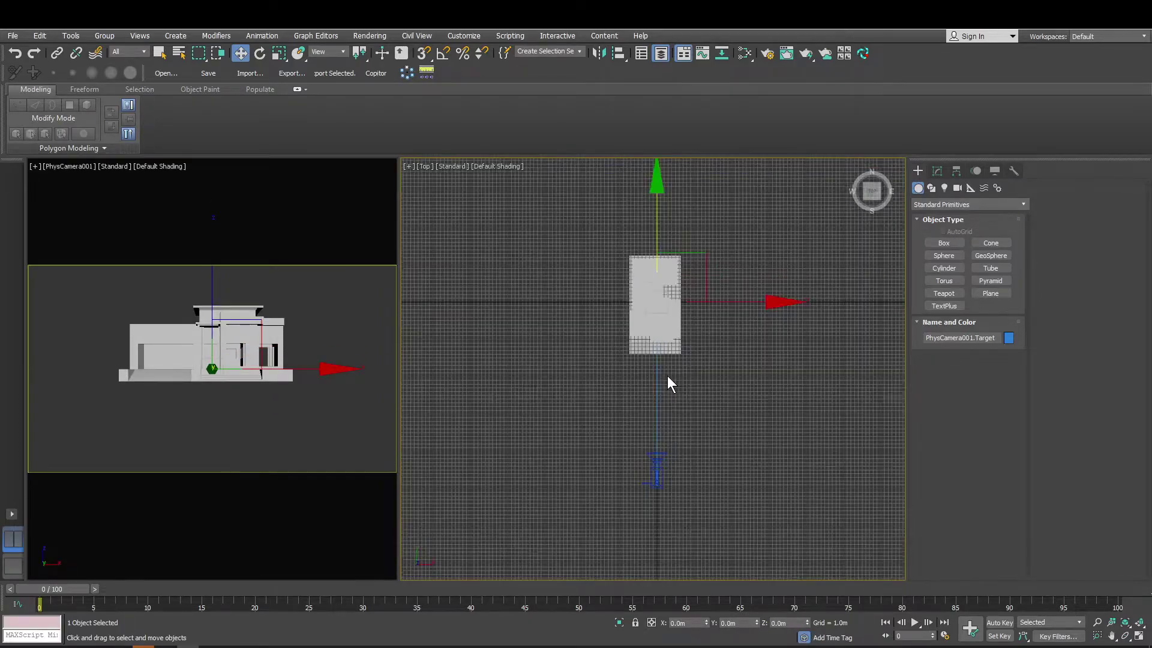
pyautogui.click(645, 457)
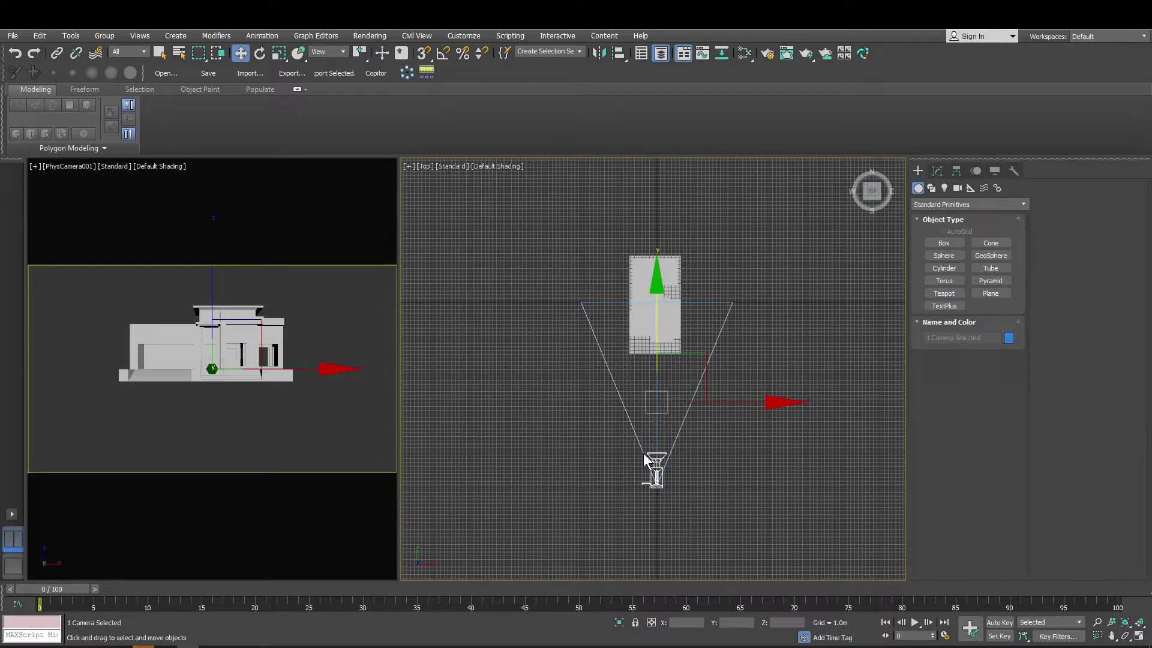
pyautogui.press('p')
pyautogui.keyDown('alt'); pyautogui.moveTo(647, 445); pyautogui.dragTo(708, 476, button='middle'); pyautogui.keyUp('alt')
pyautogui.scroll(4, 707, 476)
pyautogui.click(739, 447)
pyautogui.click(711, 437)
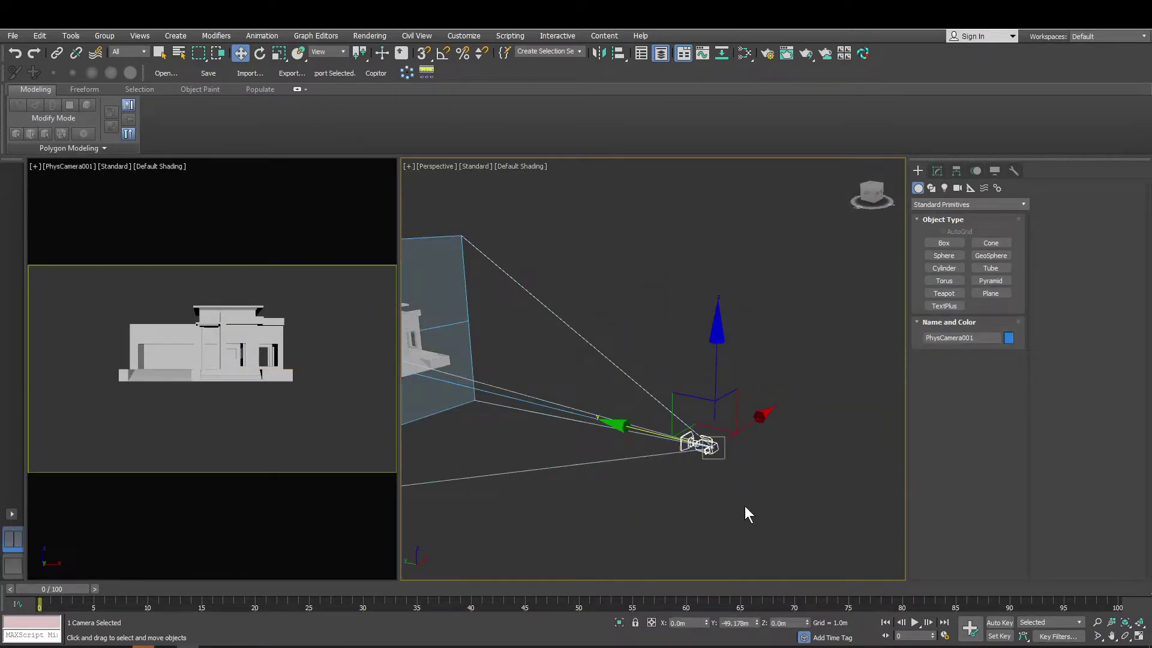
pyautogui.click(798, 624)
pyautogui.write('2')
pyautogui.press('Return')
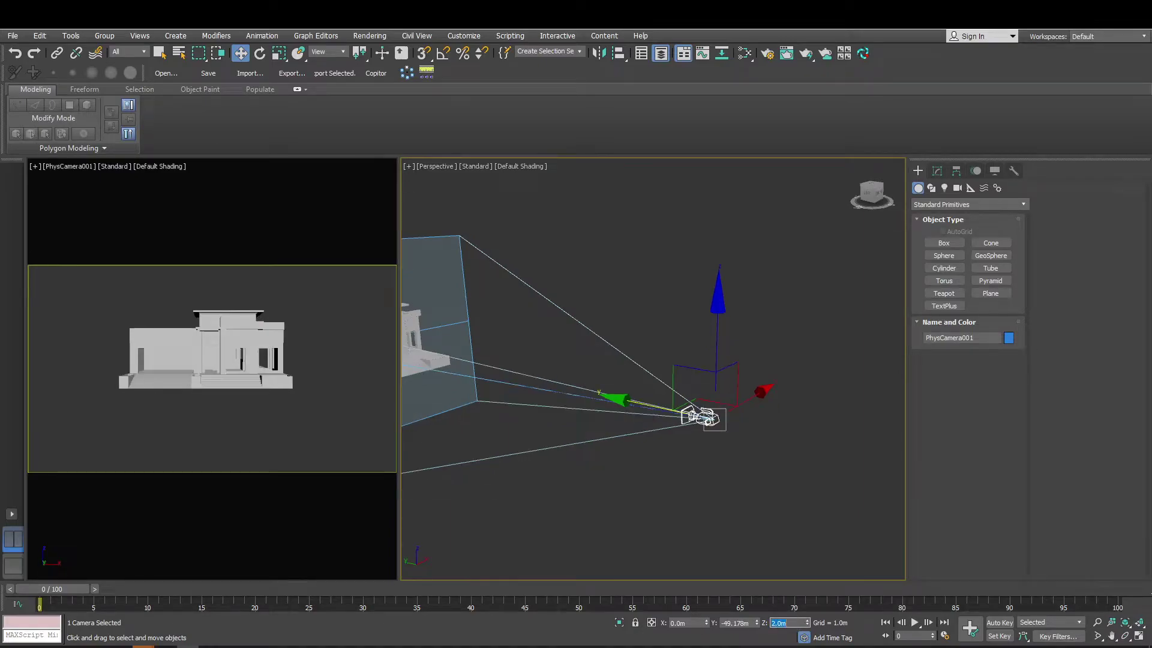
# Move the camera and its target together along Y, well away from the front of the house
pyautogui.moveTo(720, 397); pyautogui.dragTo(854, 439, button='middle')
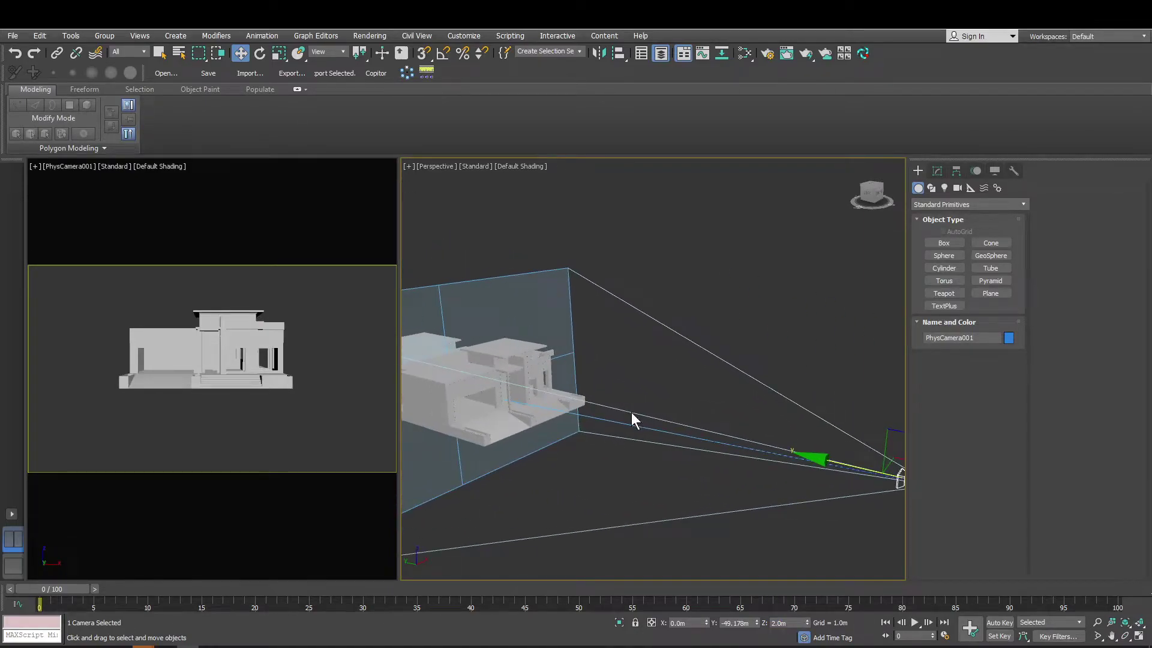
pyautogui.scroll(-4, 690, 430)
pyautogui.keyDown('alt'); pyautogui.moveTo(689, 430); pyautogui.dragTo(697, 453, button='middle'); pyautogui.keyUp('alt')
pyautogui.scroll(5, 660, 438)
pyautogui.click(624, 425)
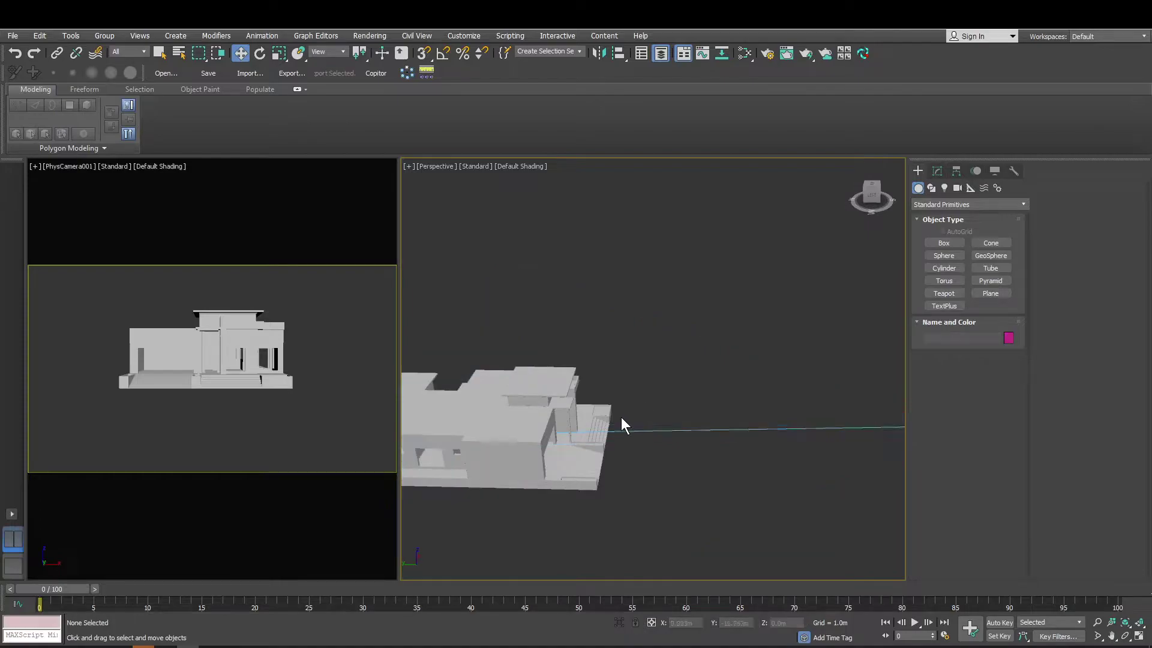
pyautogui.click(632, 427)
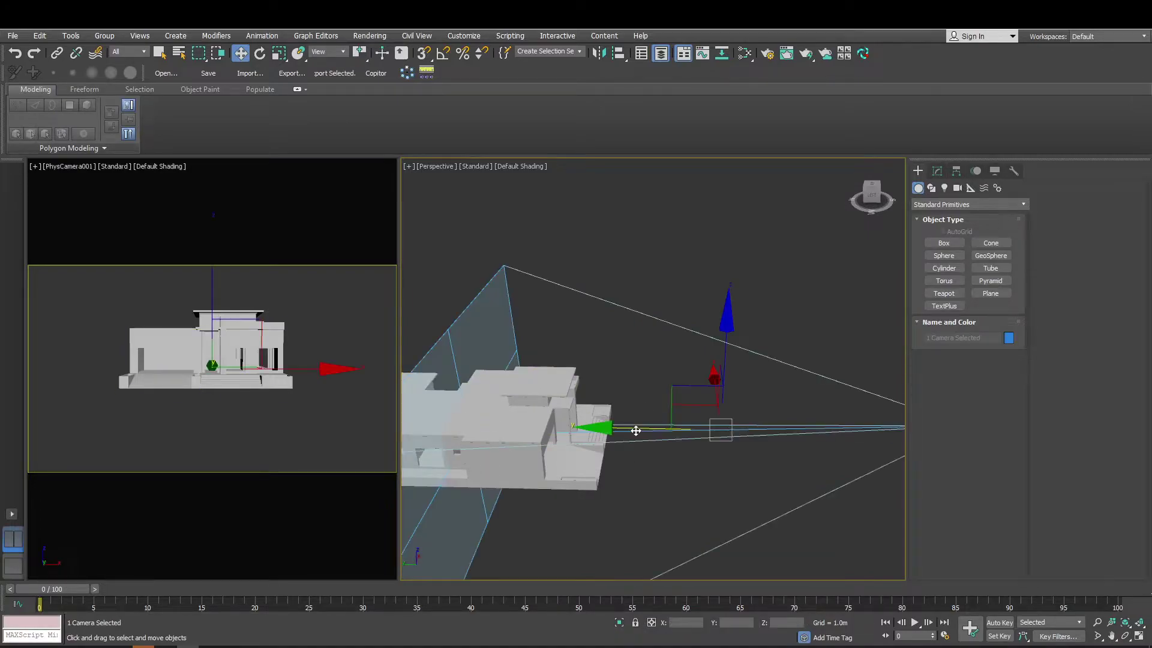
pyautogui.scroll(-3, 636, 426)
pyautogui.scroll(1, 652, 423)
pyautogui.moveTo(653, 423); pyautogui.dragTo(735, 420)
# Move only the camera target along Y toward the camera, to about -54.6 m
pyautogui.click(707, 453)
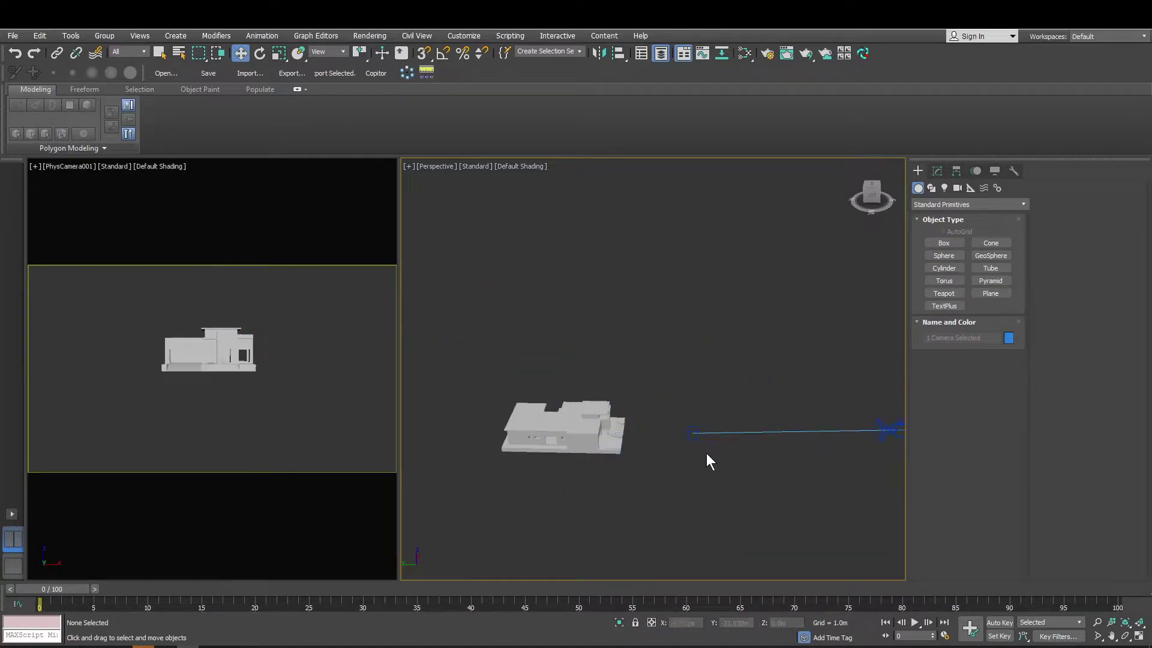
pyautogui.click(690, 433)
pyautogui.doubleClick(793, 622)
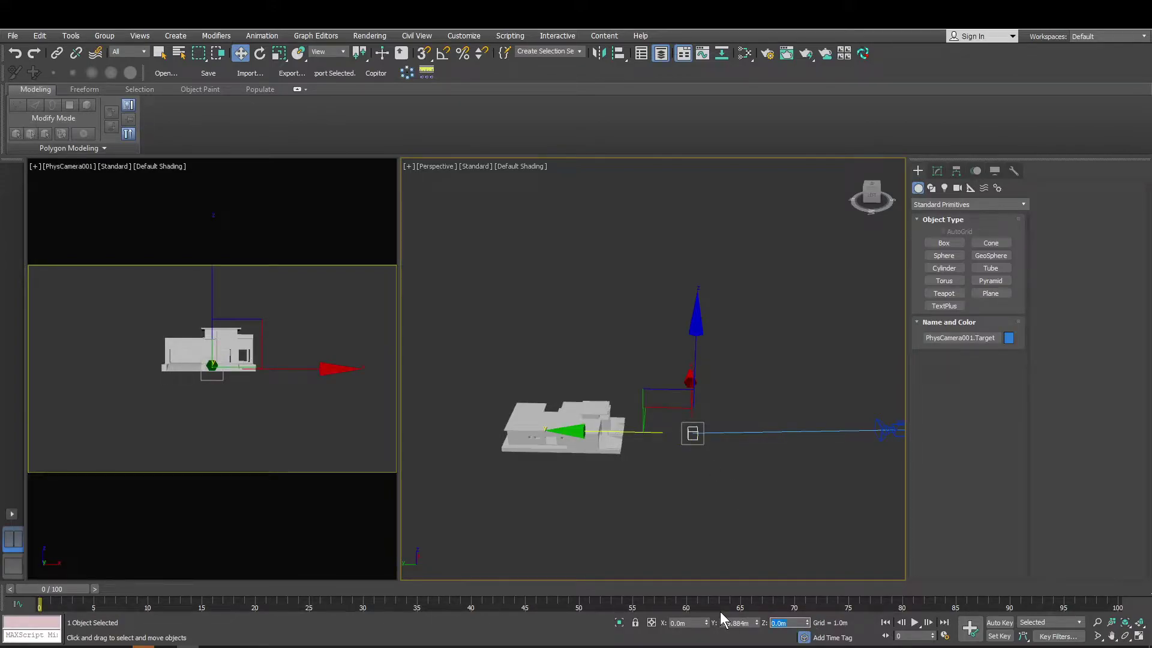
pyautogui.moveTo(621, 432); pyautogui.dragTo(729, 427)
pyautogui.moveTo(729, 427); pyautogui.dragTo(689, 444, button='middle')
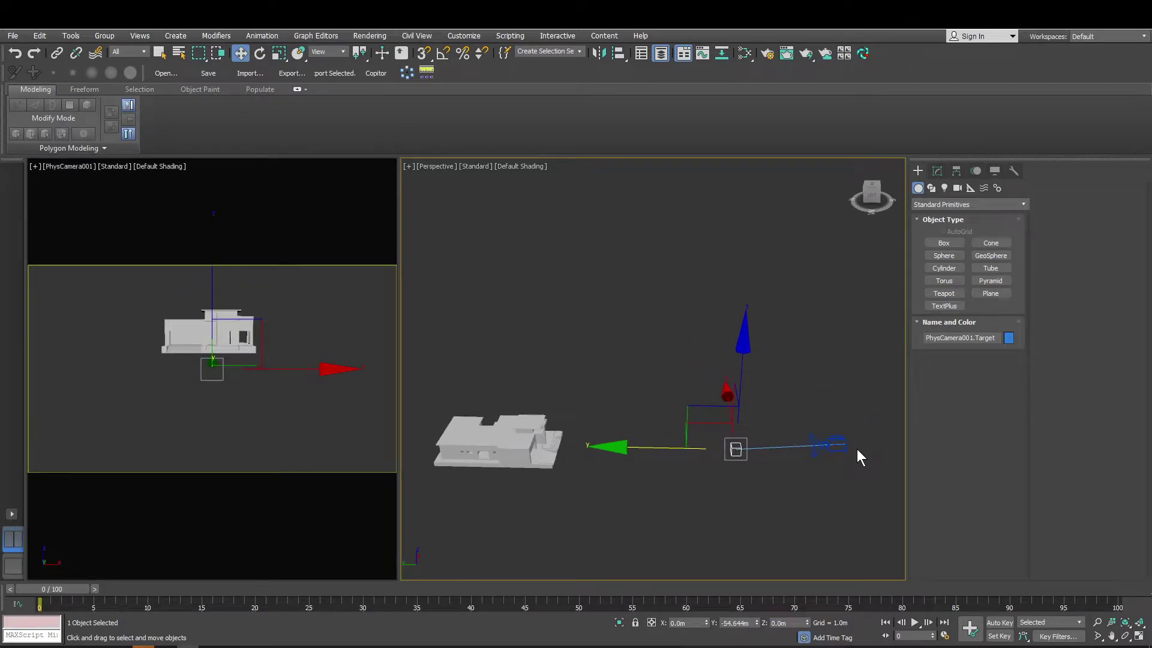
pyautogui.click(858, 449)
pyautogui.moveTo(759, 446)
pyautogui.mouseDown()
pyautogui.moveTo(650, 429)
pyautogui.moveTo(754, 443)
pyautogui.mouseUp()
pyautogui.rightClick(753, 443)
pyautogui.click(784, 496)
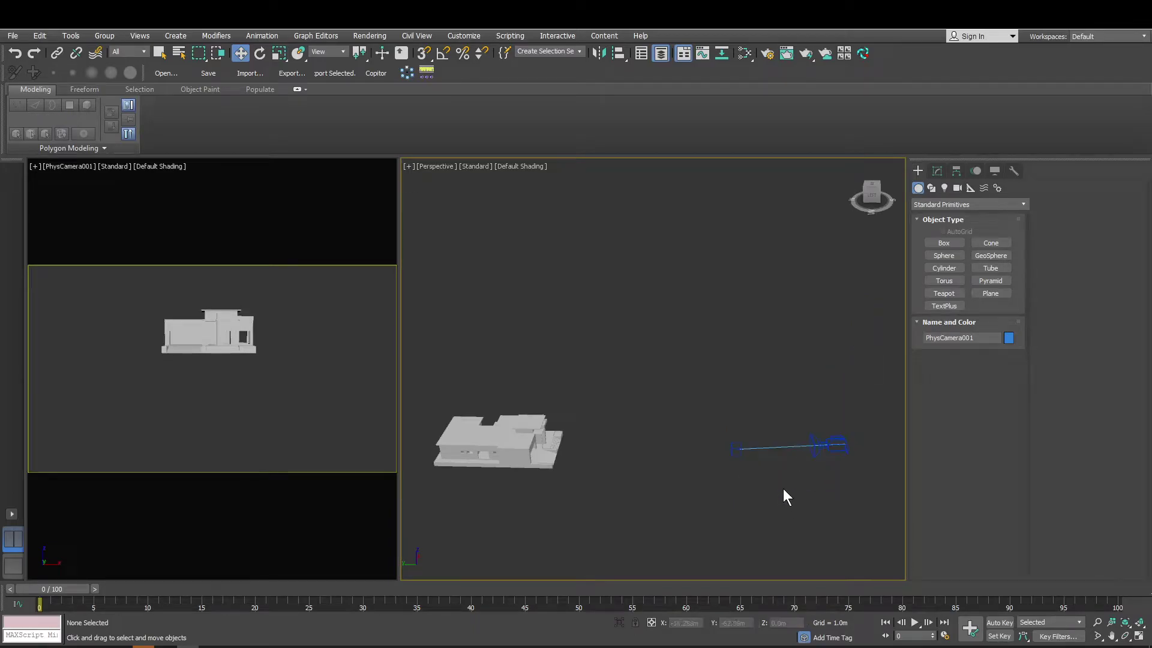
# Move the camera and its target together toward the house in the left view, placing the target just in front of the steps
pyautogui.click(769, 447)
pyautogui.press('l')
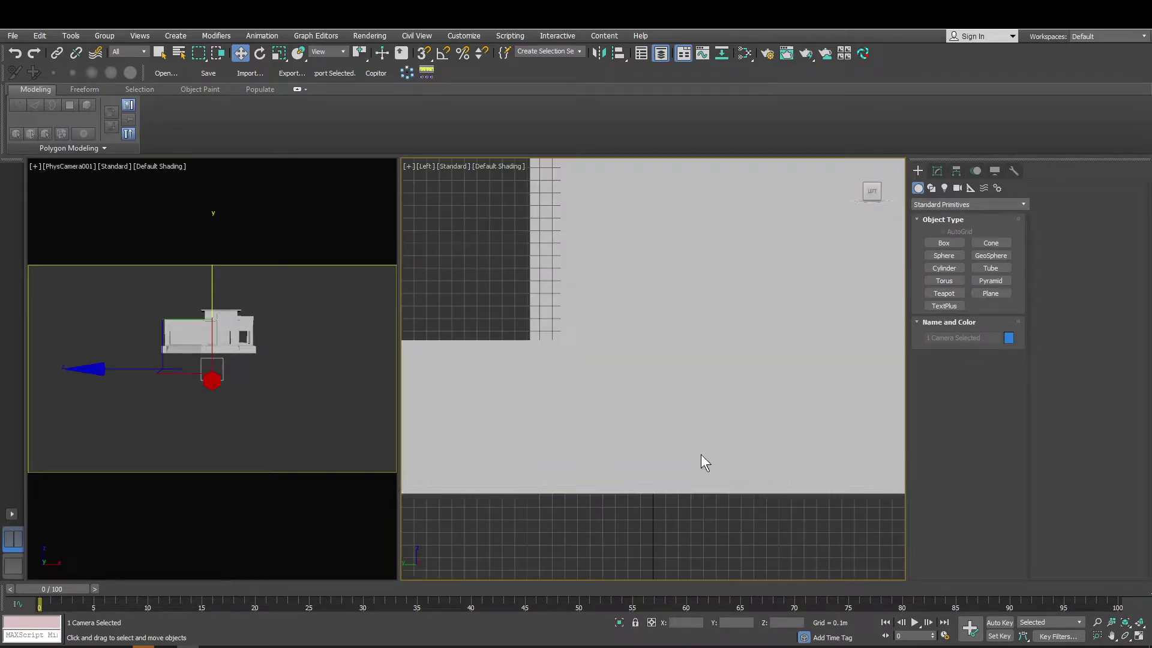
pyautogui.scroll(-6, 700, 455)
pyautogui.moveTo(735, 398); pyautogui.dragTo(566, 394)
pyautogui.moveTo(506, 396); pyautogui.dragTo(635, 406, button='middle')
pyautogui.scroll(6, 639, 430)
pyautogui.moveTo(542, 406); pyautogui.dragTo(711, 440, button='middle')
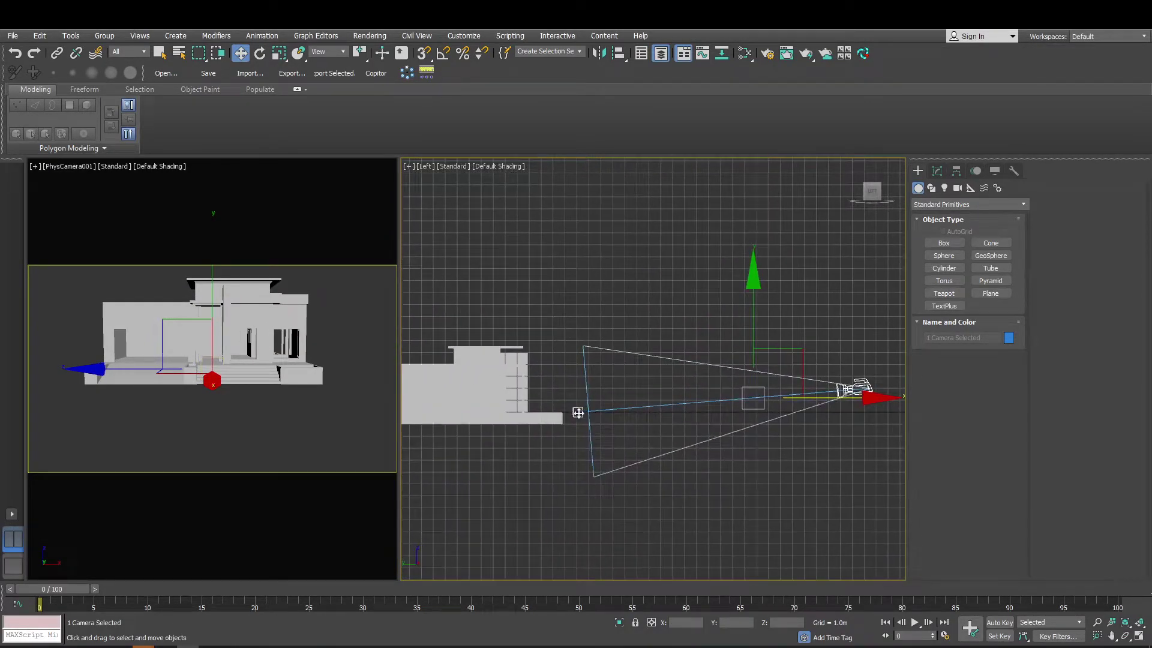
# Raise the camera target to roughly the camera's height so the line of sight is almost level
pyautogui.click(578, 412)
pyautogui.moveTo(579, 381); pyautogui.dragTo(587, 329)
pyautogui.moveTo(602, 351); pyautogui.dragTo(473, 349, button='middle')
pyautogui.moveTo(504, 326); pyautogui.dragTo(509, 323)
# Move only the camera closer to the house, to about -37.7 m in Y
pyautogui.click(815, 402)
pyautogui.click(793, 397)
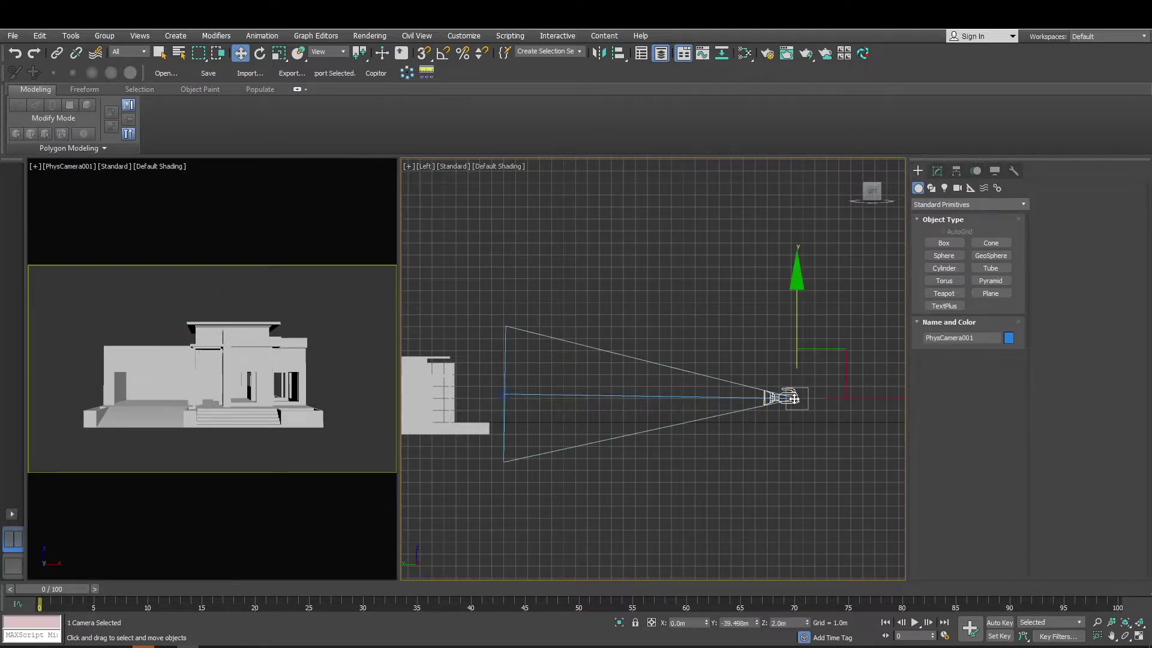
pyautogui.moveTo(856, 404); pyautogui.dragTo(834, 400)
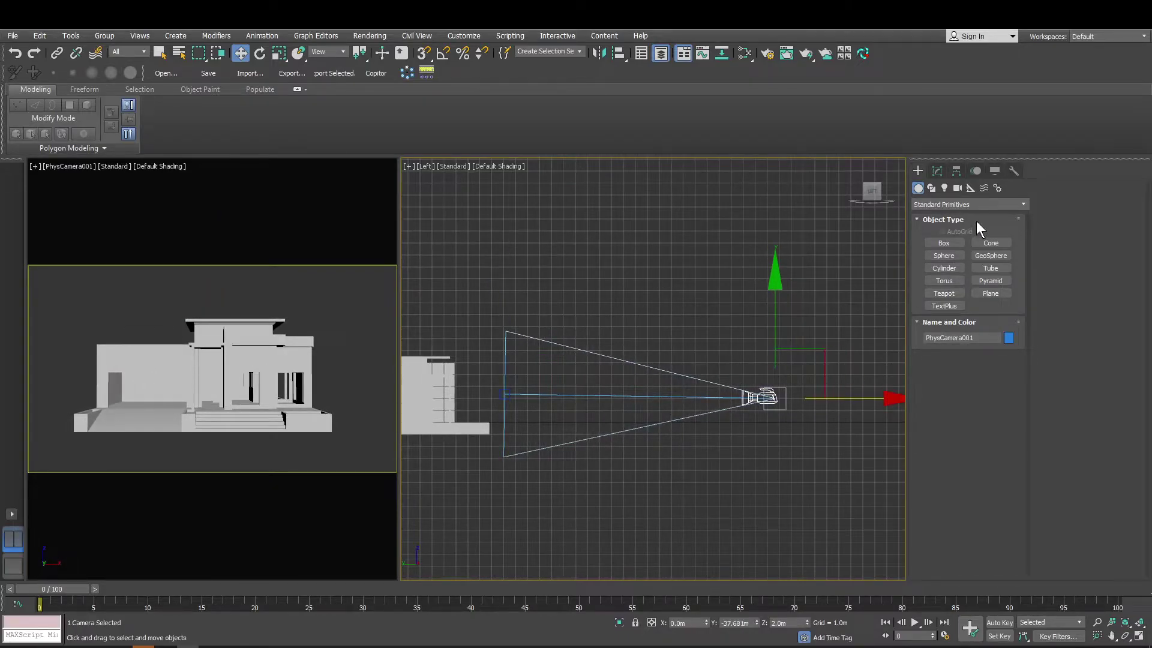
# Pick the APS-C (Canon) sensor preset for the physical camera and override its film width with 55 mm
pyautogui.click(937, 172)
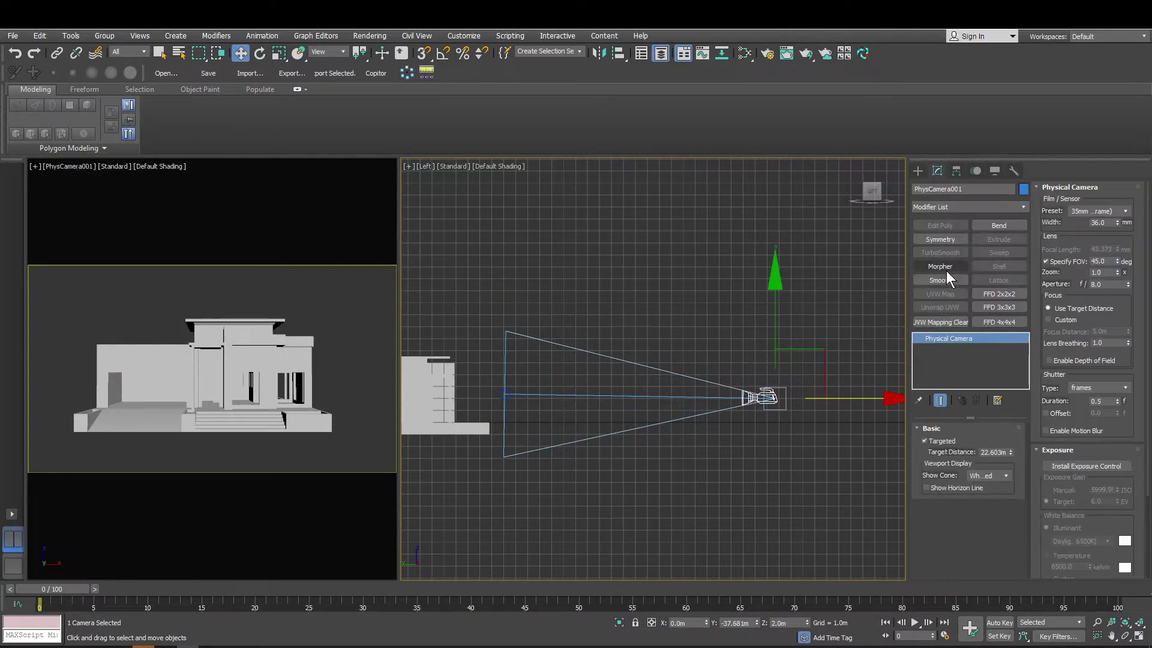
pyautogui.scroll(-3, 1104, 420)
pyautogui.scroll(3, 1100, 461)
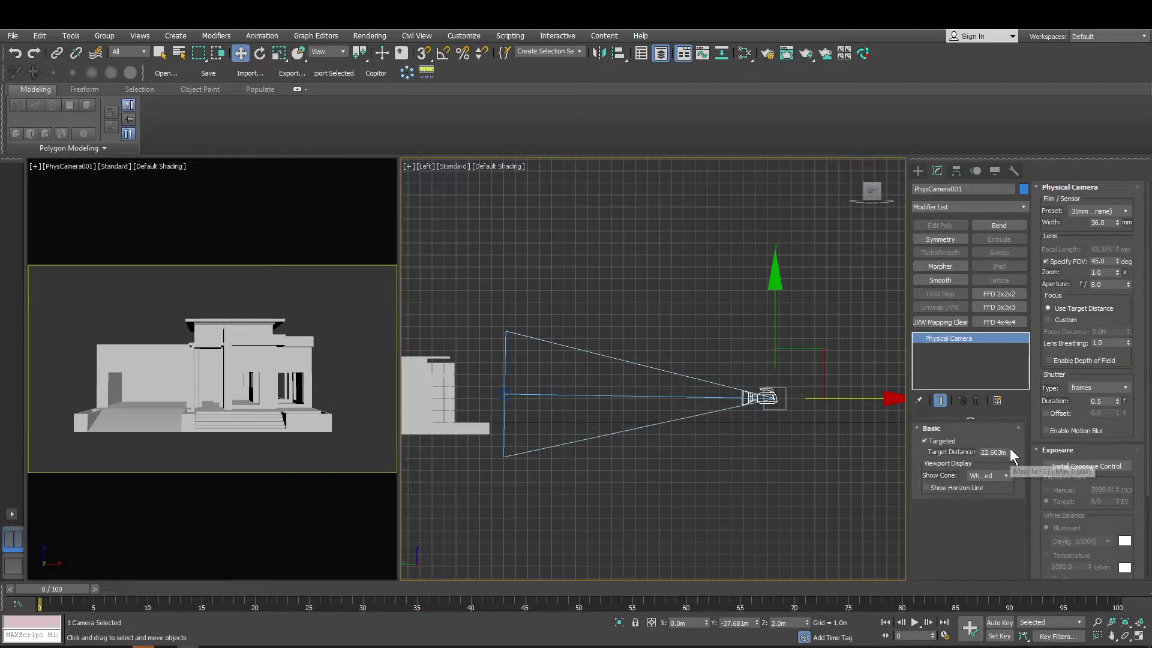
pyautogui.click(1116, 213)
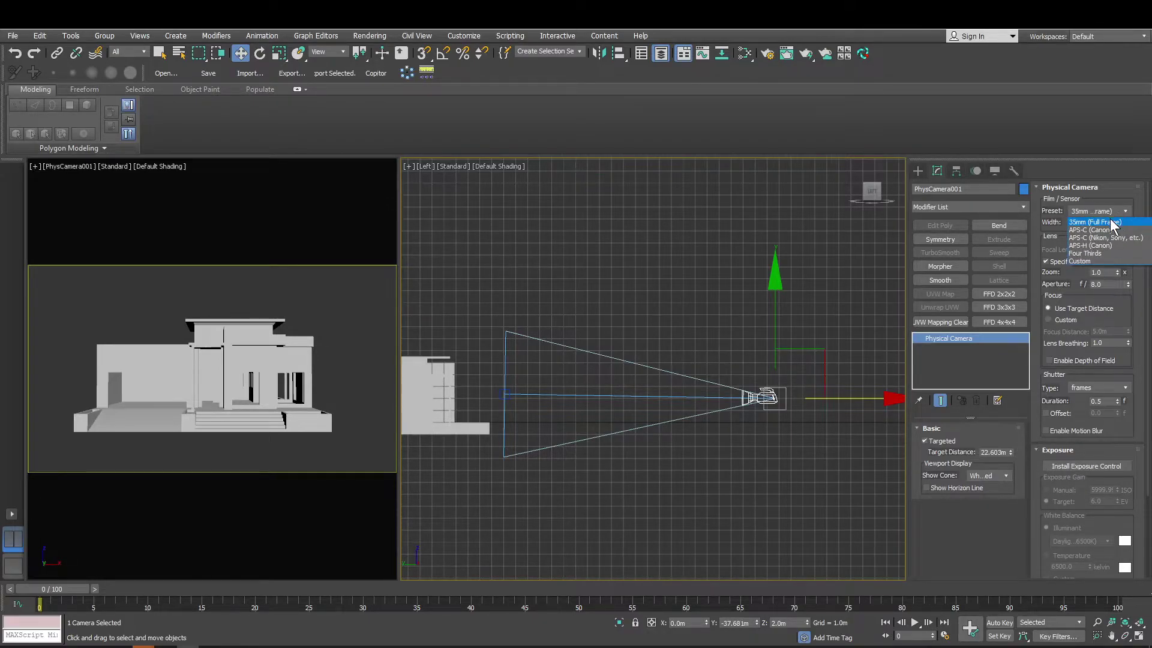
pyautogui.click(1107, 229)
pyautogui.click(1104, 222)
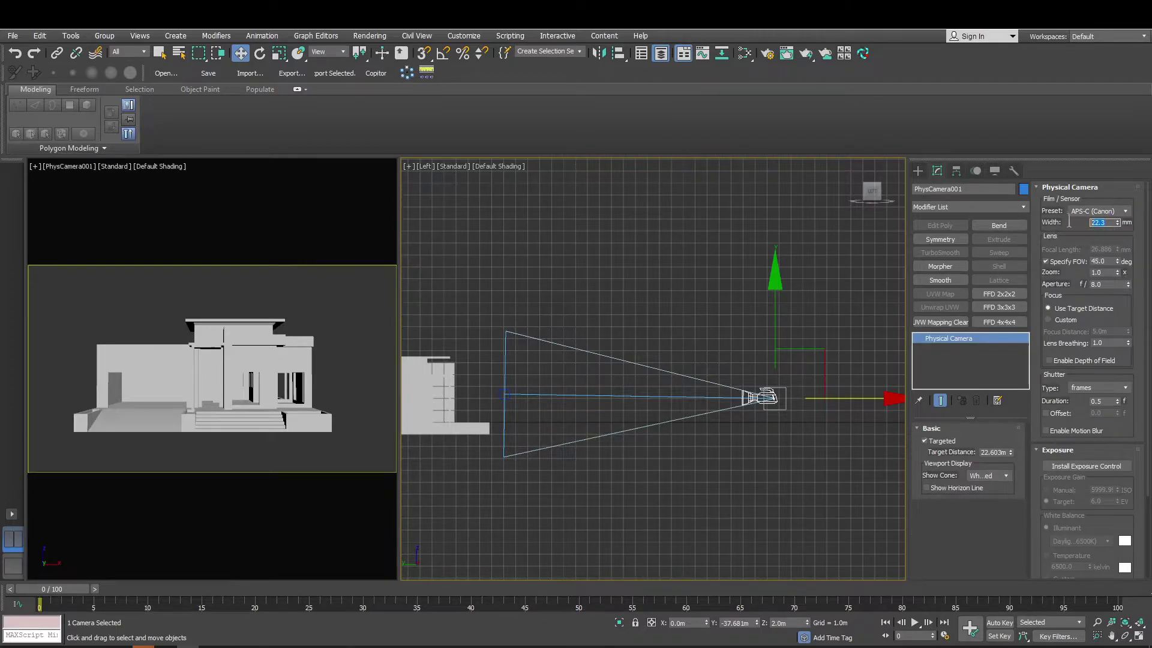
pyautogui.write('55')
pyautogui.press('Return')
# Try a 55-degree field of view for the camera and settle on 35 degrees
pyautogui.click(1105, 260)
pyautogui.write('55')
pyautogui.press('Return')
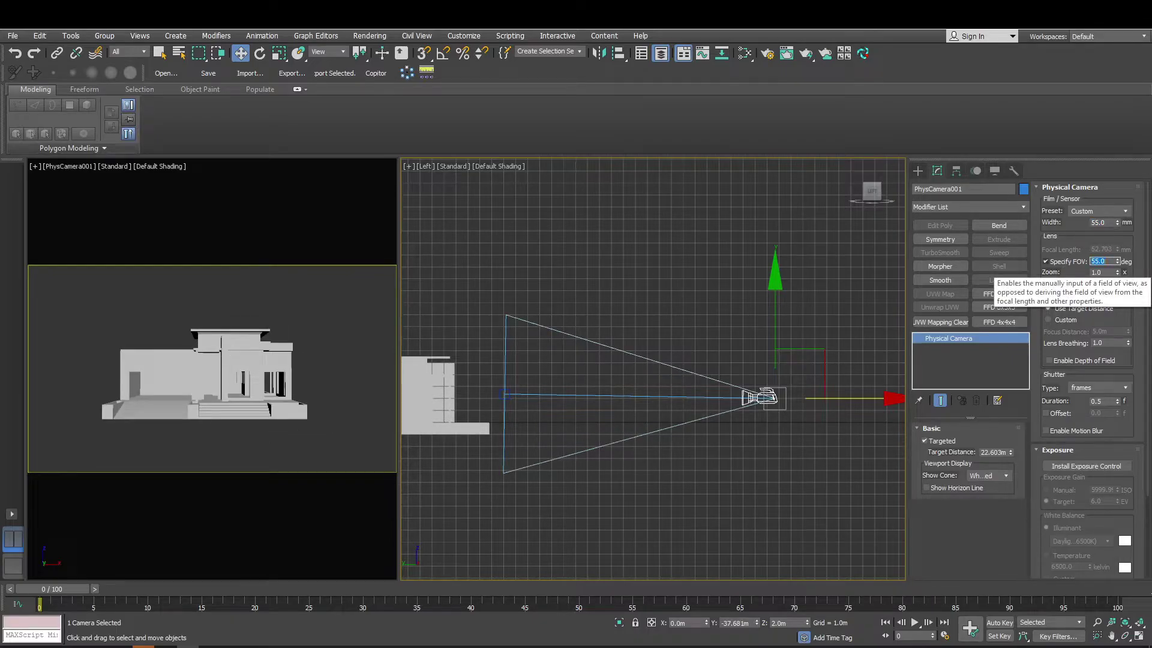
pyautogui.write('35')
pyautogui.press('Return')
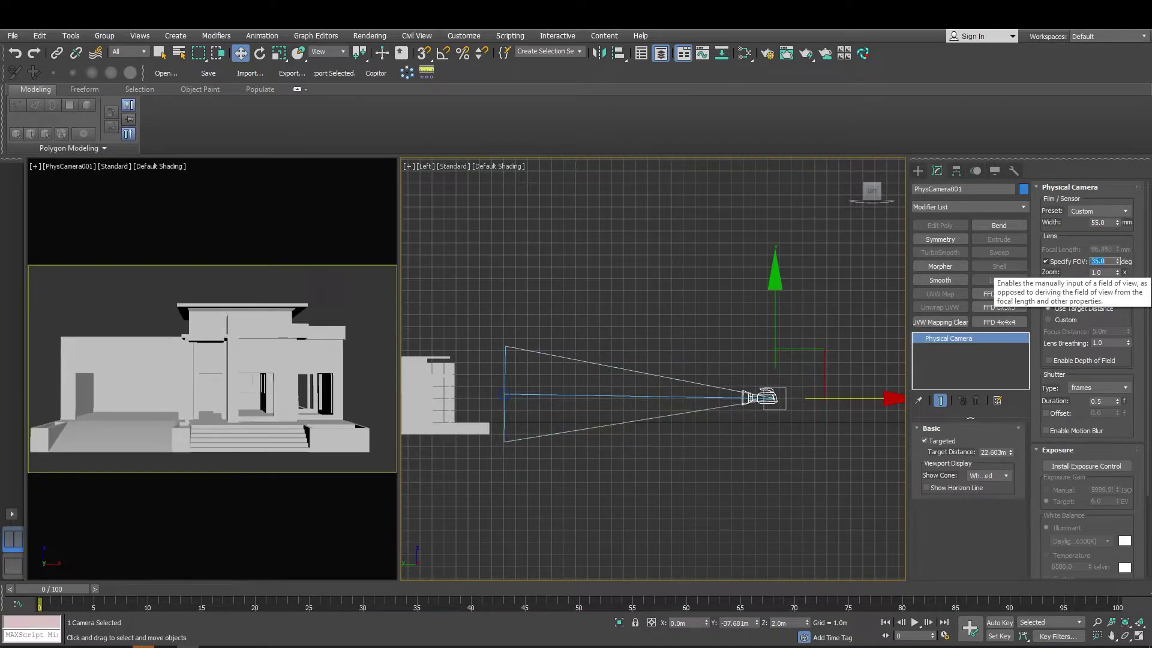
# Move the camera to about -39 m in Y and 0.9 m in Z, and lower its target slightly
pyautogui.moveTo(838, 399); pyautogui.dragTo(857, 393)
pyautogui.moveTo(793, 333); pyautogui.dragTo(809, 348)
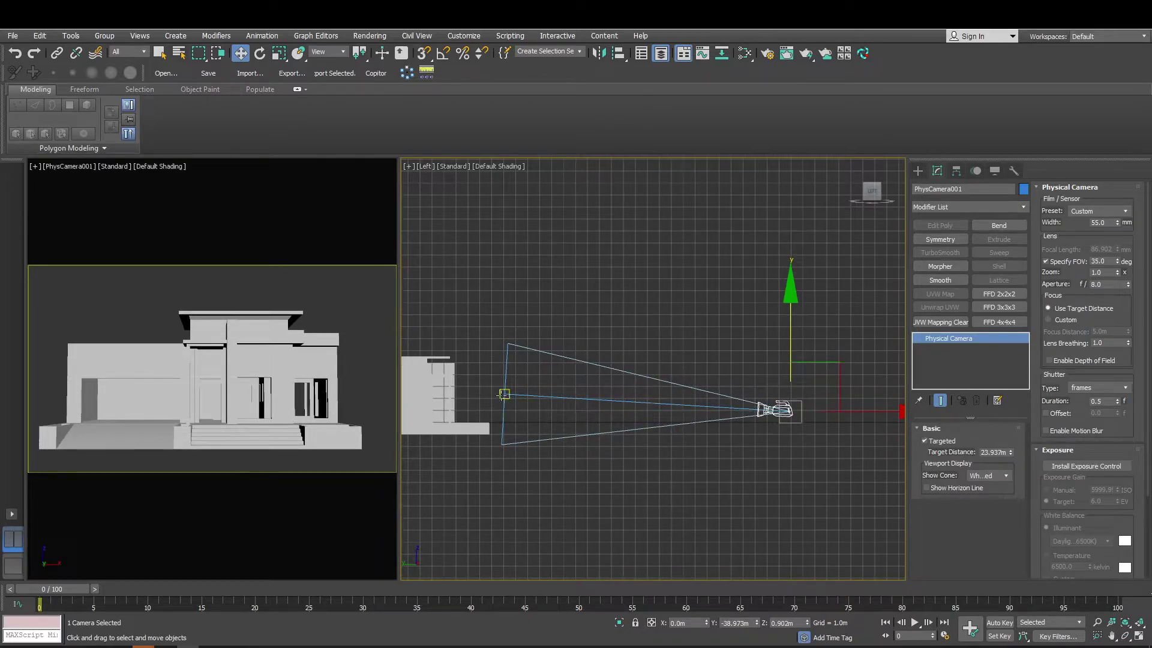
pyautogui.click(504, 394)
pyautogui.moveTo(513, 346); pyautogui.dragTo(515, 348)
pyautogui.click(585, 309)
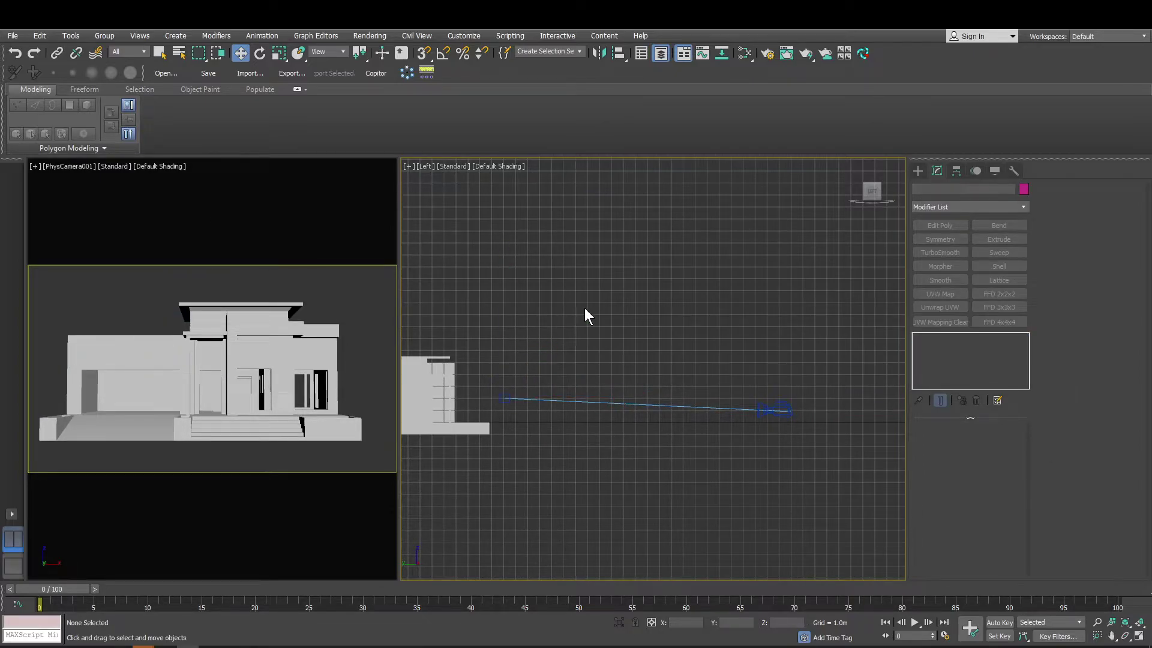
# Shift the camera and its target together slightly along negative X in a perspective view to center the facade
pyautogui.click(657, 405)
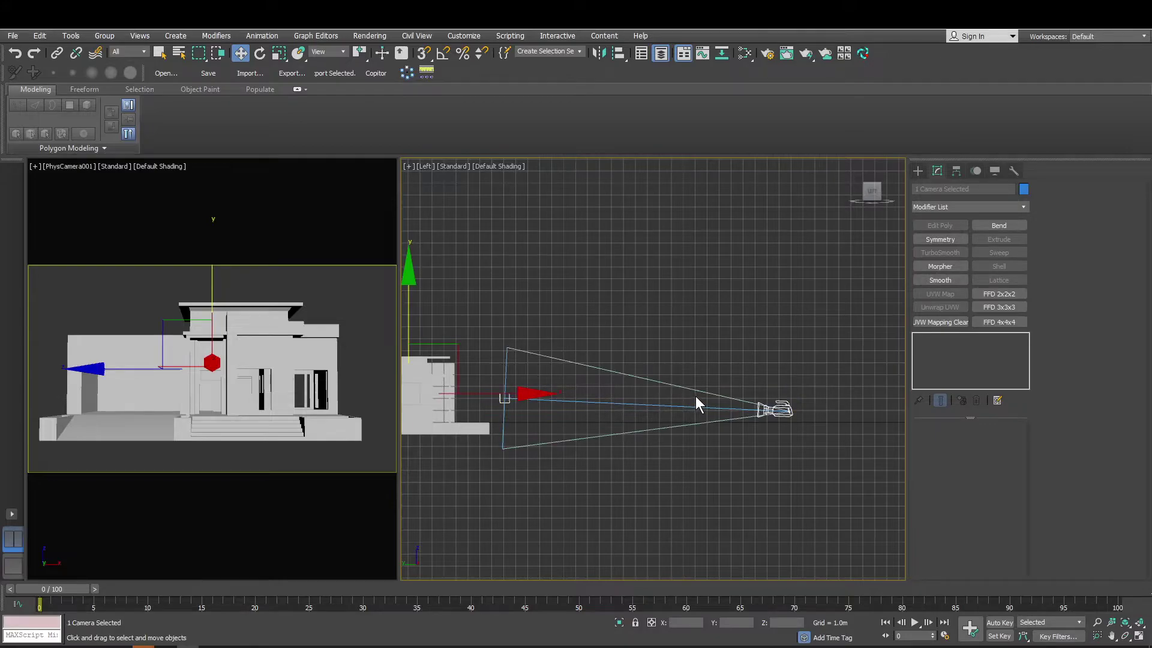
pyautogui.press('p')
pyautogui.keyDown('alt'); pyautogui.moveTo(643, 394); pyautogui.dragTo(624, 433, button='middle'); pyautogui.keyUp('alt')
pyautogui.press('z')
pyautogui.keyDown('alt'); pyautogui.moveTo(656, 389); pyautogui.dragTo(640, 406, button='middle'); pyautogui.keyUp('alt')
pyautogui.scroll(4, 641, 396)
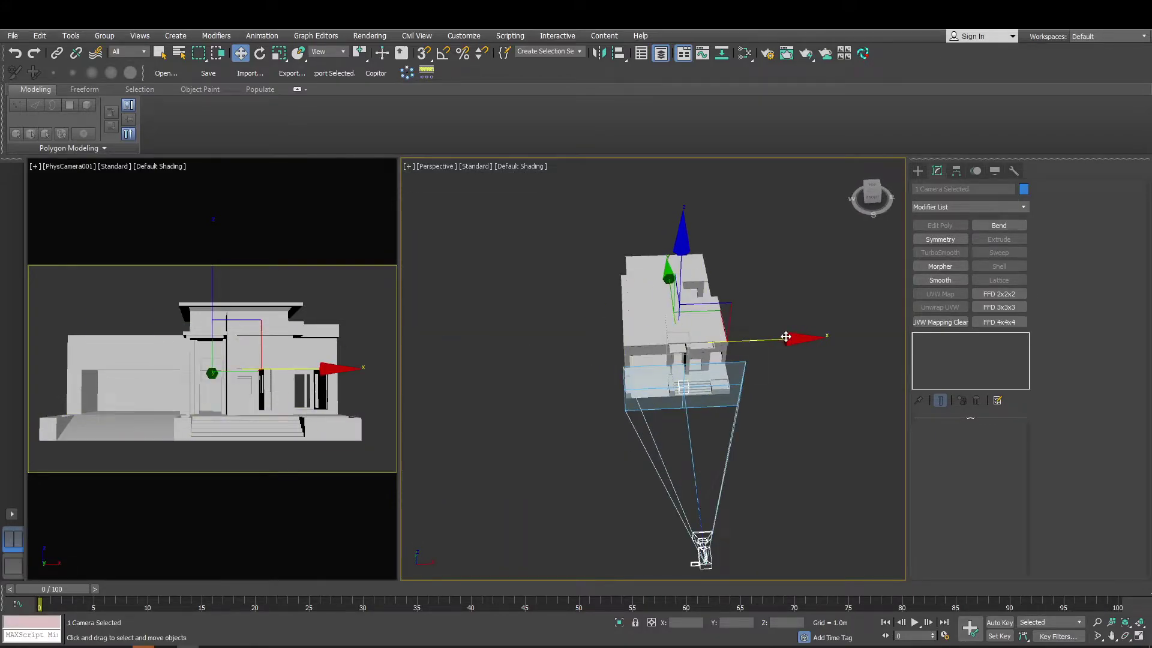
pyautogui.moveTo(787, 337); pyautogui.dragTo(783, 337)
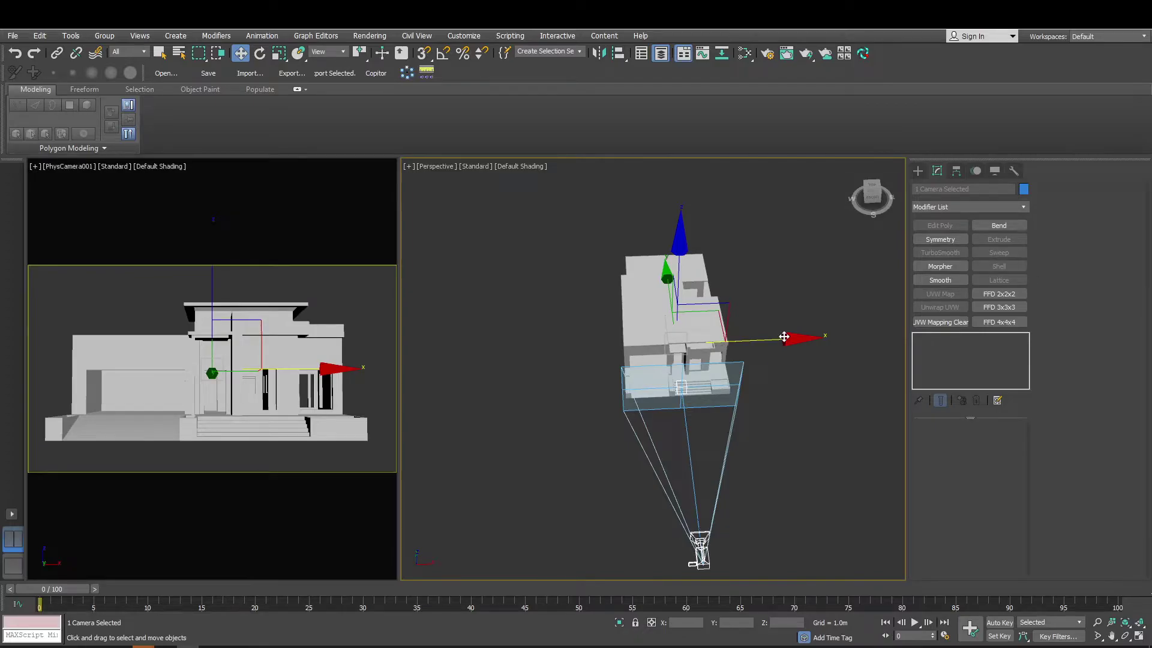
# Move only the camera about 10.6 m along positive X for an angled view of the facade
pyautogui.click(736, 560)
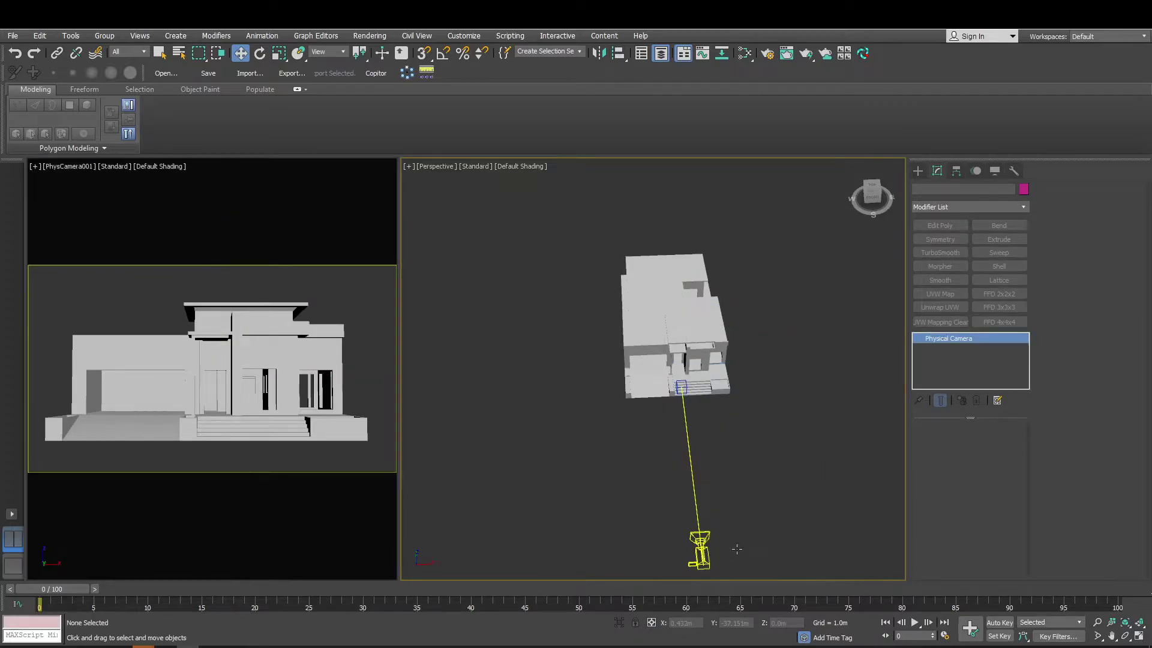
pyautogui.click(737, 549)
pyautogui.click(773, 563)
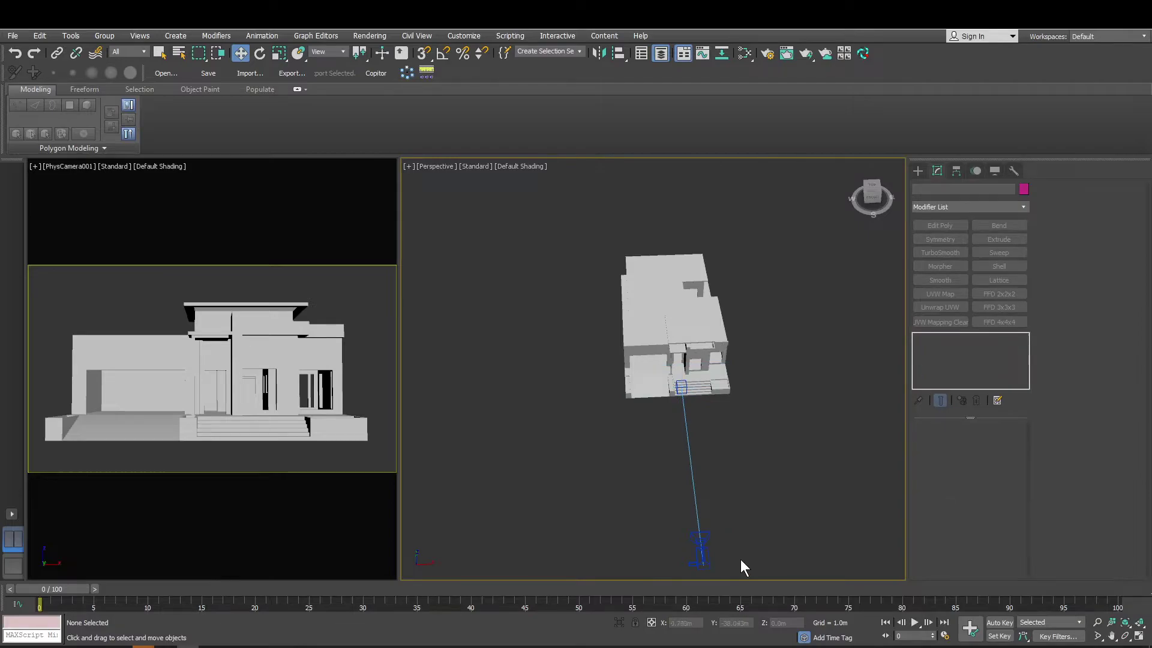
pyautogui.click(743, 556)
pyautogui.moveTo(744, 556); pyautogui.dragTo(859, 529)
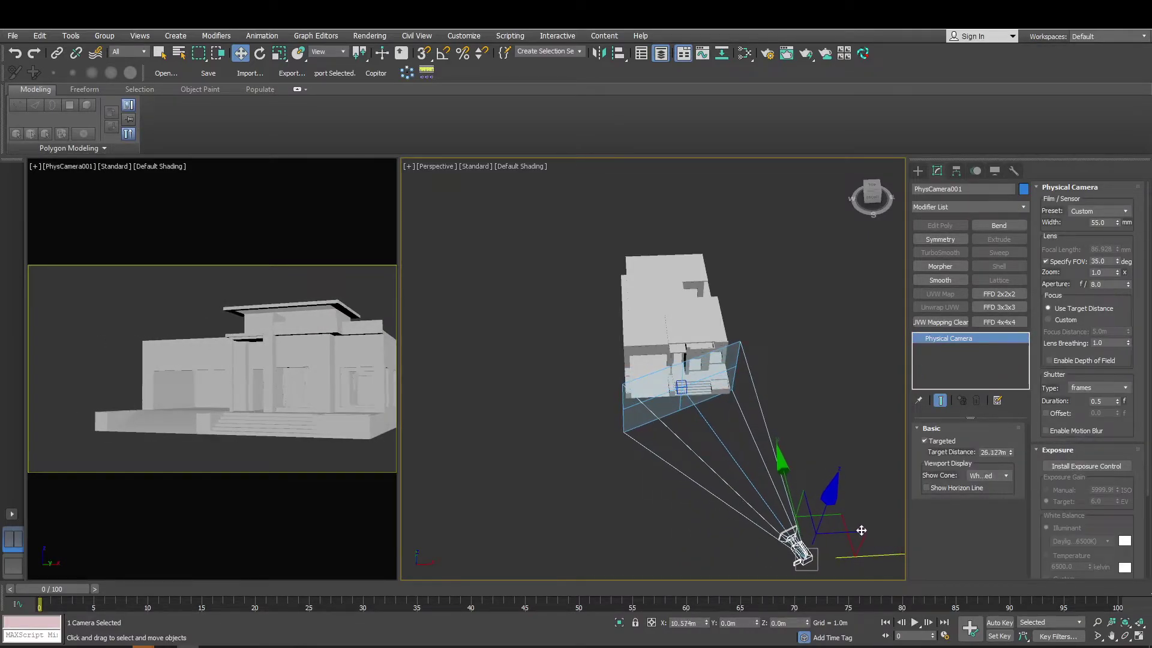
# Move only the camera target along positive X to about 1.9 m so the whole facade fits the frame
pyautogui.click(680, 385)
pyautogui.moveTo(741, 383); pyautogui.dragTo(761, 384)
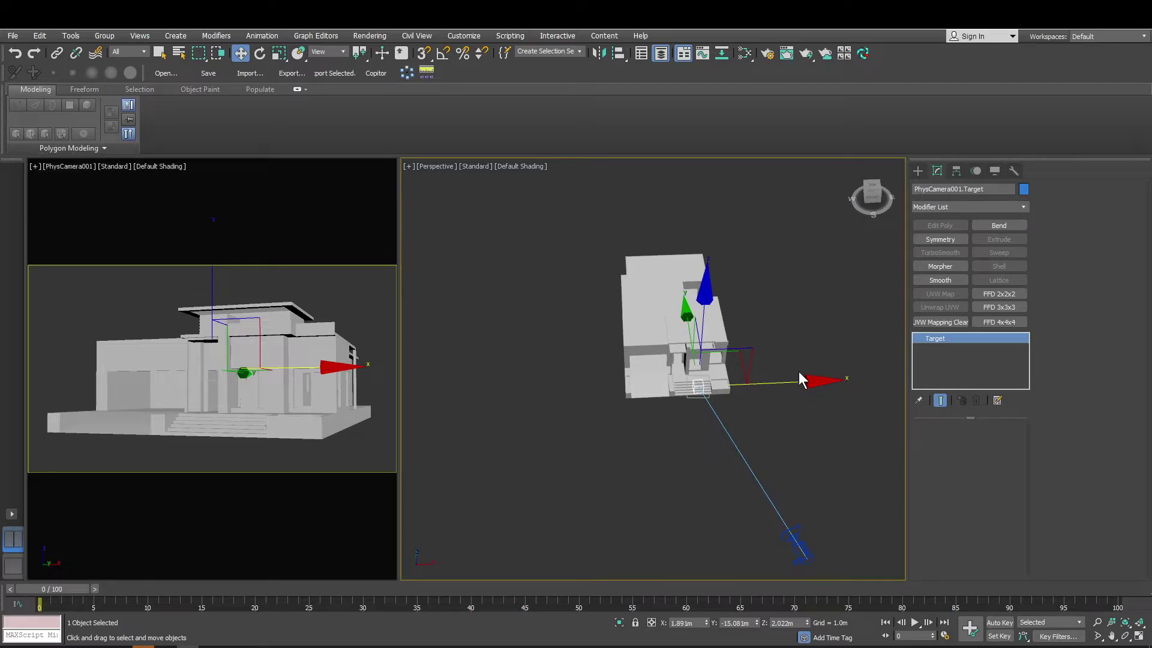
pyautogui.click(838, 320)
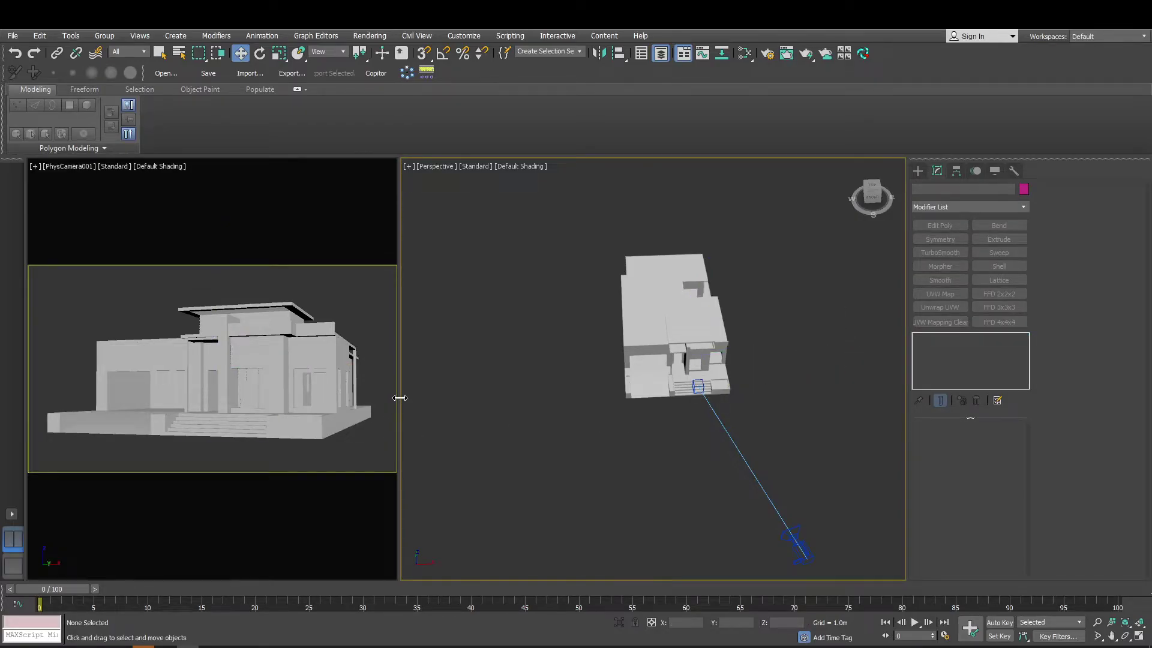
pyautogui.moveTo(395, 397); pyautogui.dragTo(392, 397)
pyautogui.keyDown('alt'); pyautogui.moveTo(828, 360); pyautogui.dragTo(800, 332, button='middle'); pyautogui.keyUp('alt')
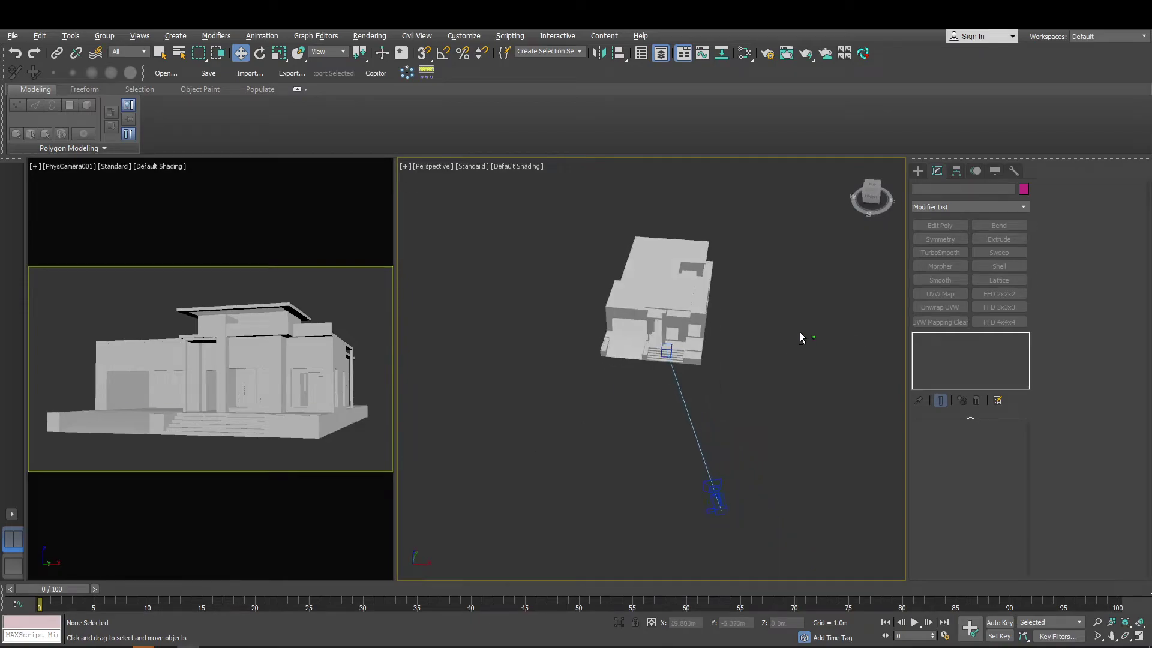
# Place a standard Skylight on the ground beside the house, enable its cast shadows and adjust its rays per sample
pyautogui.click(917, 171)
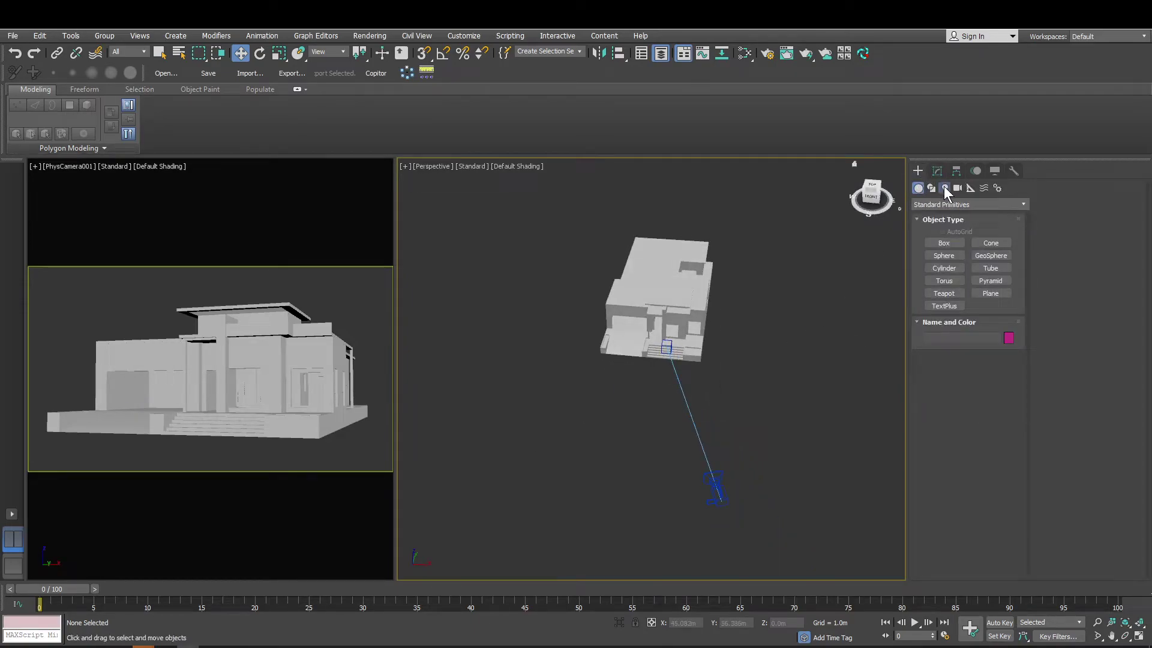
pyautogui.click(944, 187)
pyautogui.click(940, 205)
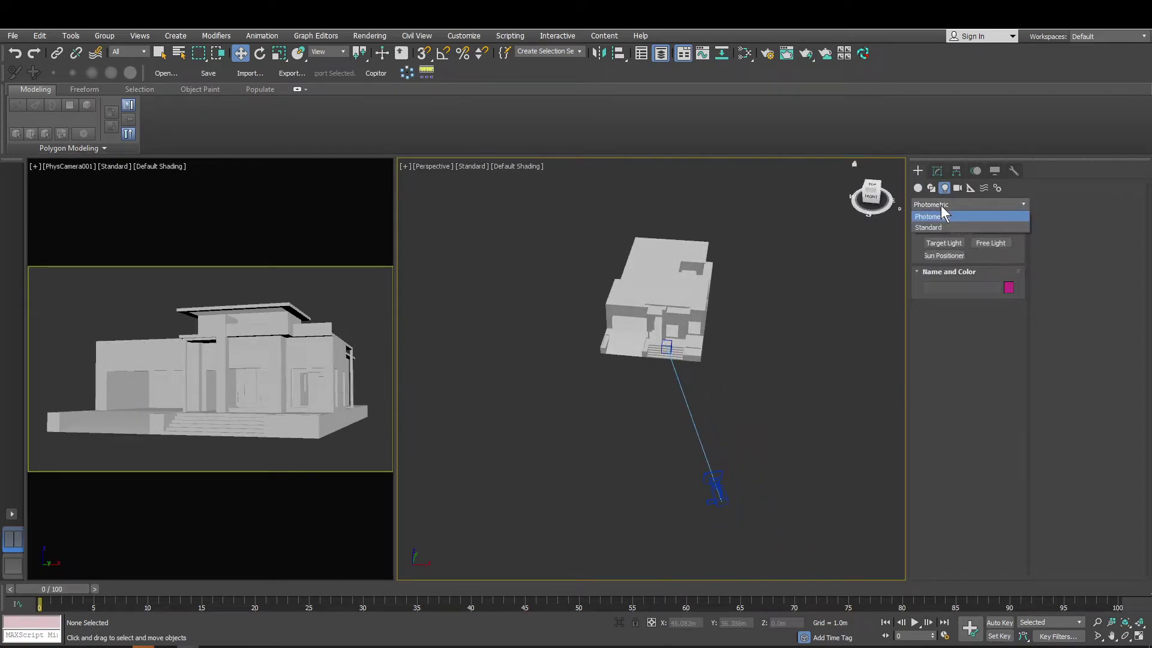
pyautogui.click(941, 219)
pyautogui.click(941, 207)
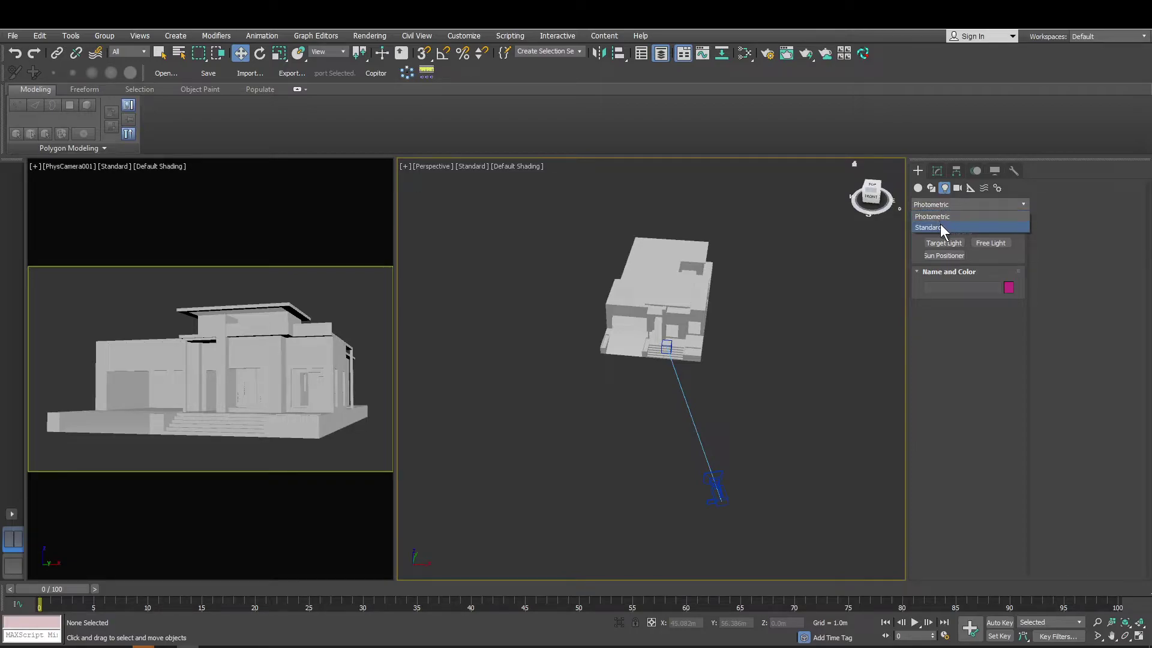
pyautogui.click(941, 224)
pyautogui.click(978, 268)
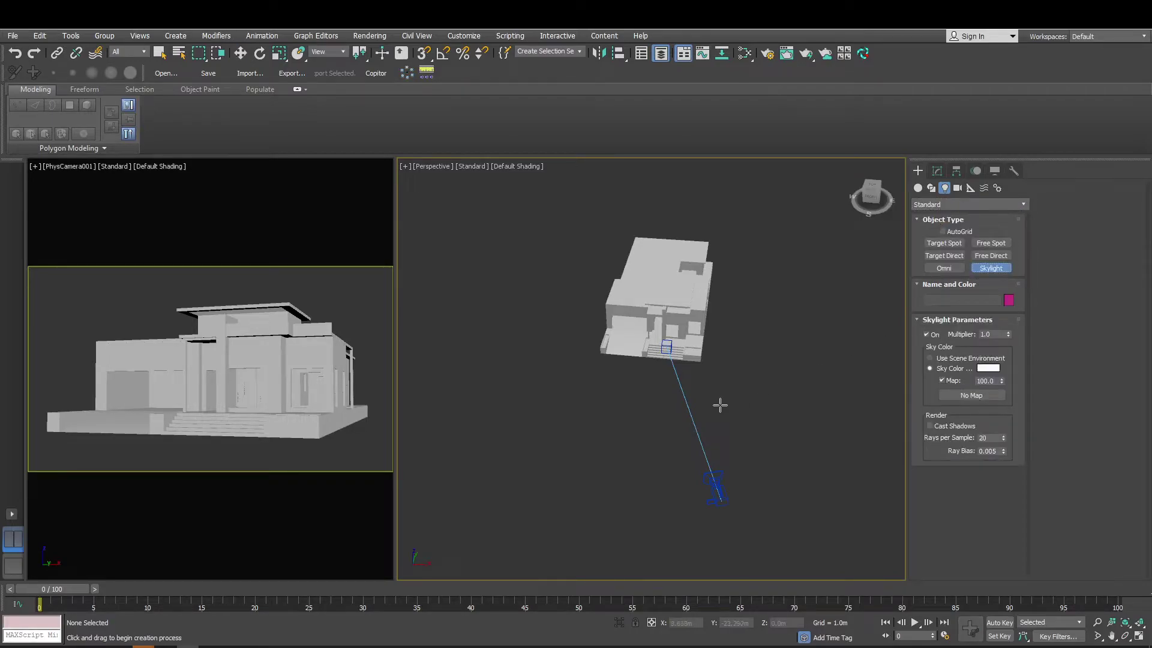
pyautogui.click(728, 351)
pyautogui.click(956, 426)
pyautogui.press('Tab')
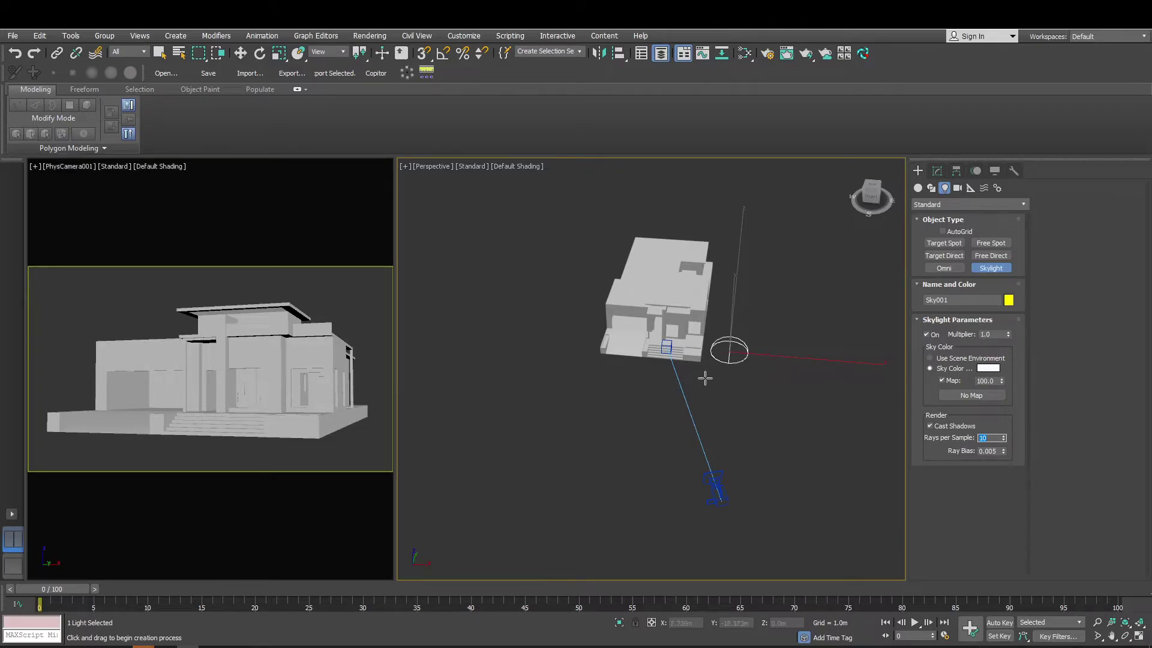
# Start a test render of the camera view, then cancel it and close the rendered frame
pyautogui.rightClick(230, 294)
pyautogui.rightClick(229, 284)
pyautogui.click(228, 282)
pyautogui.hotkey('shift', 'q')
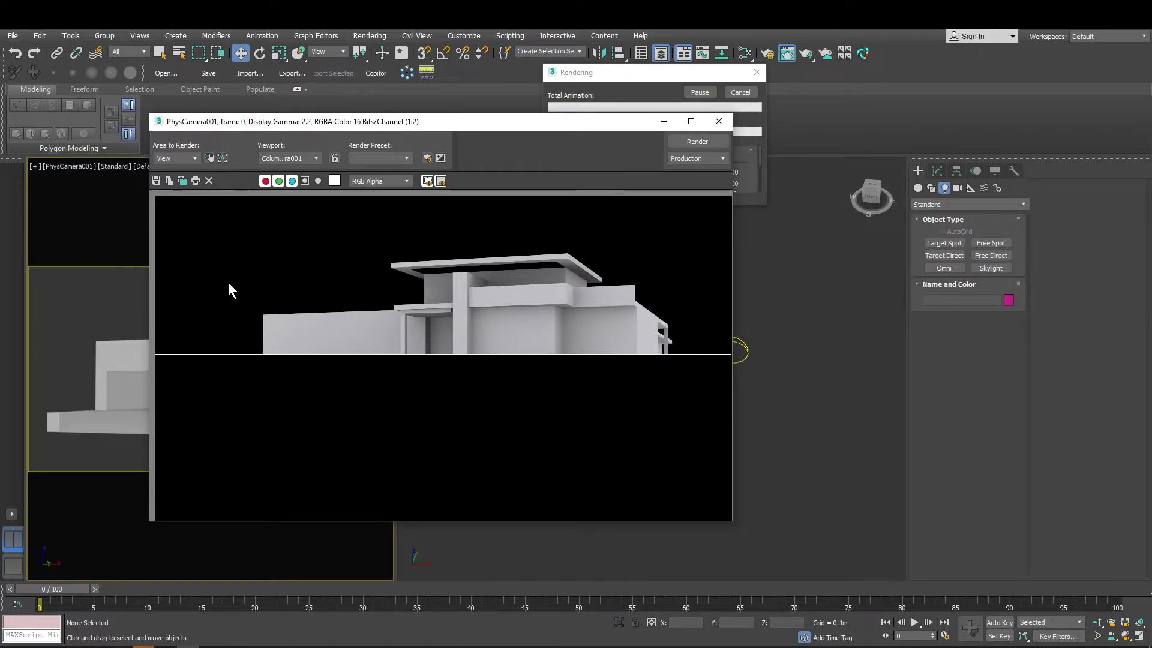
pyautogui.click(754, 94)
pyautogui.click(720, 121)
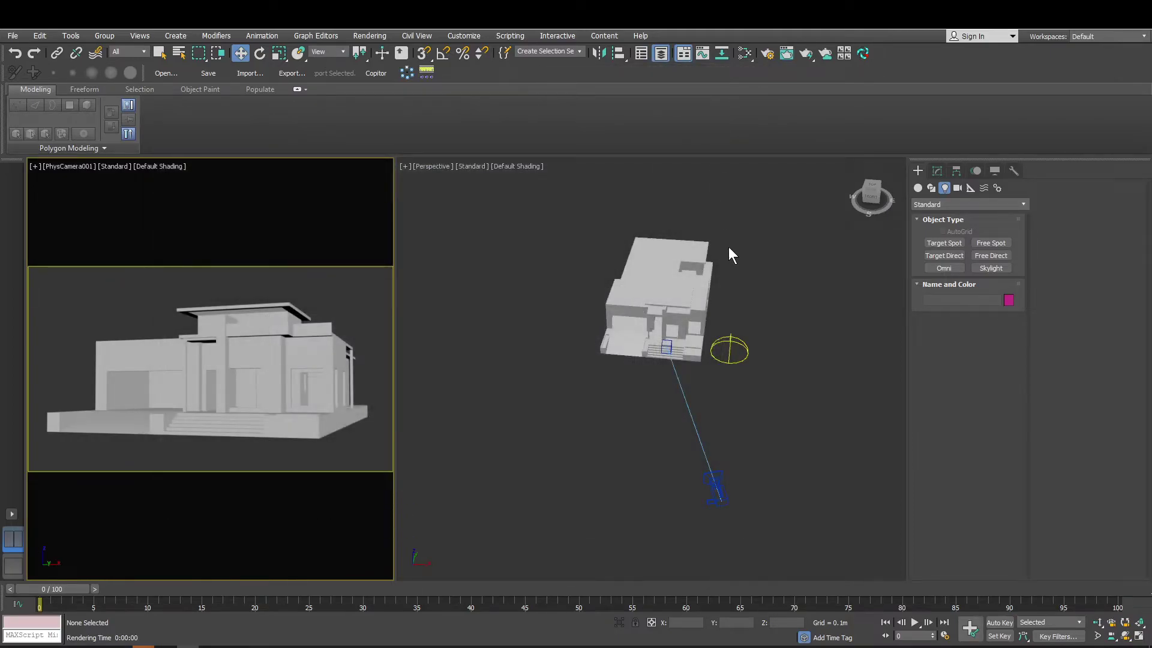
# Assign Light Tracer as the advanced lighting plug-in in the render setup, with Show Samples enabled
pyautogui.click(741, 287)
pyautogui.press('F10')
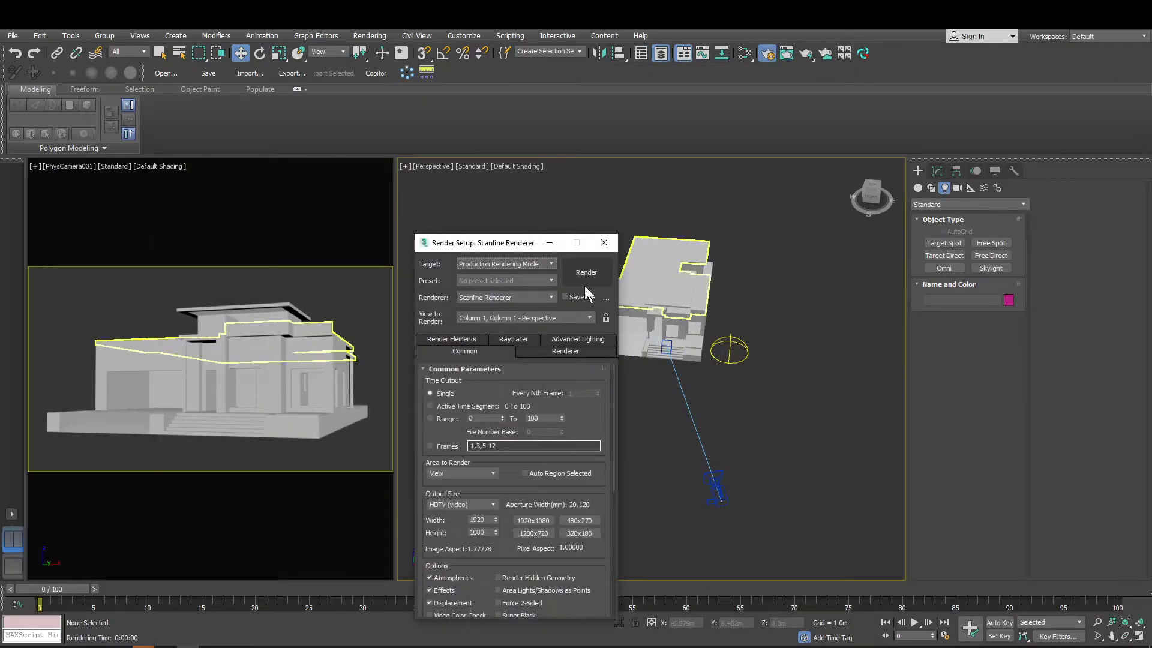
pyautogui.click(555, 354)
pyautogui.click(454, 338)
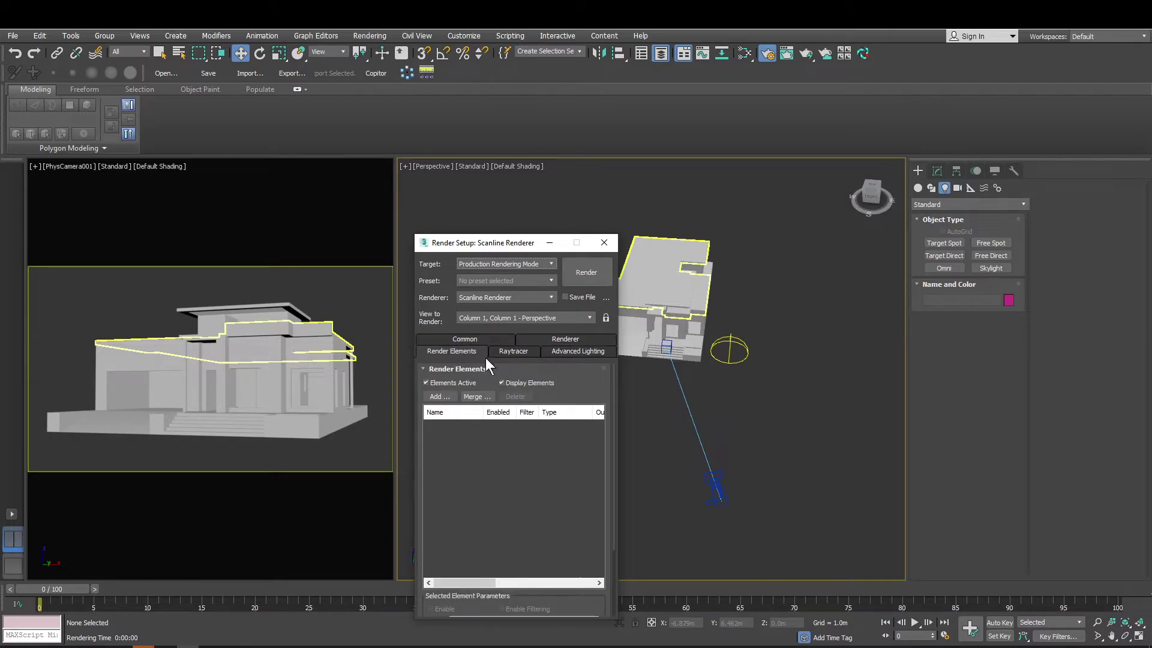
pyautogui.click(505, 353)
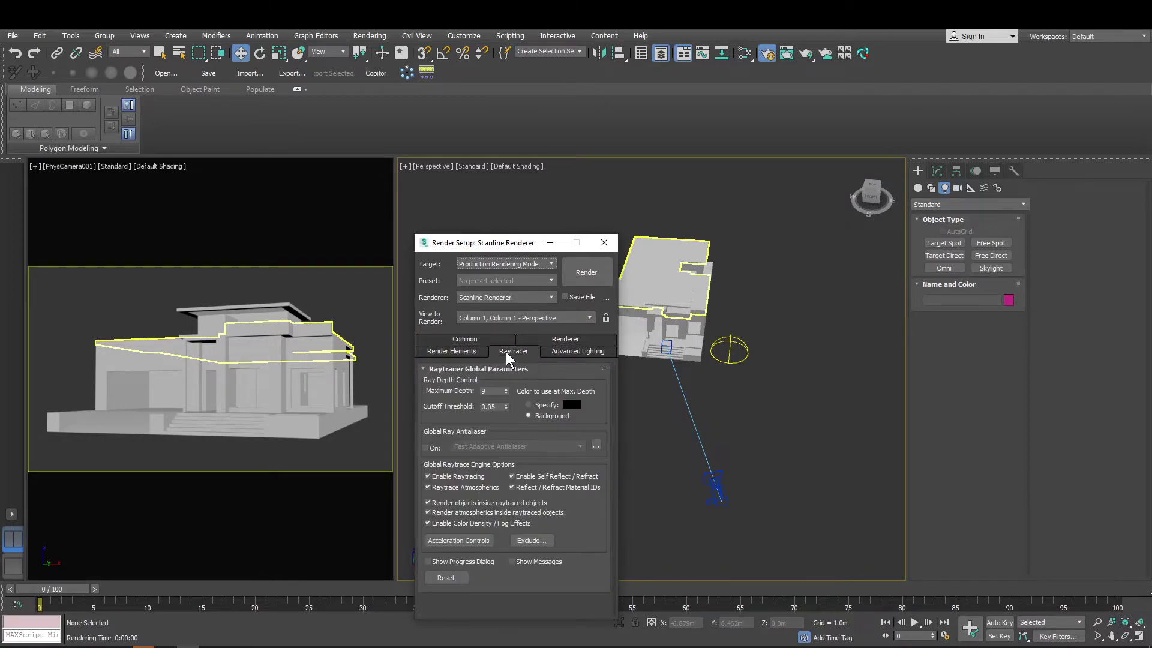
pyautogui.click(559, 353)
pyautogui.click(474, 387)
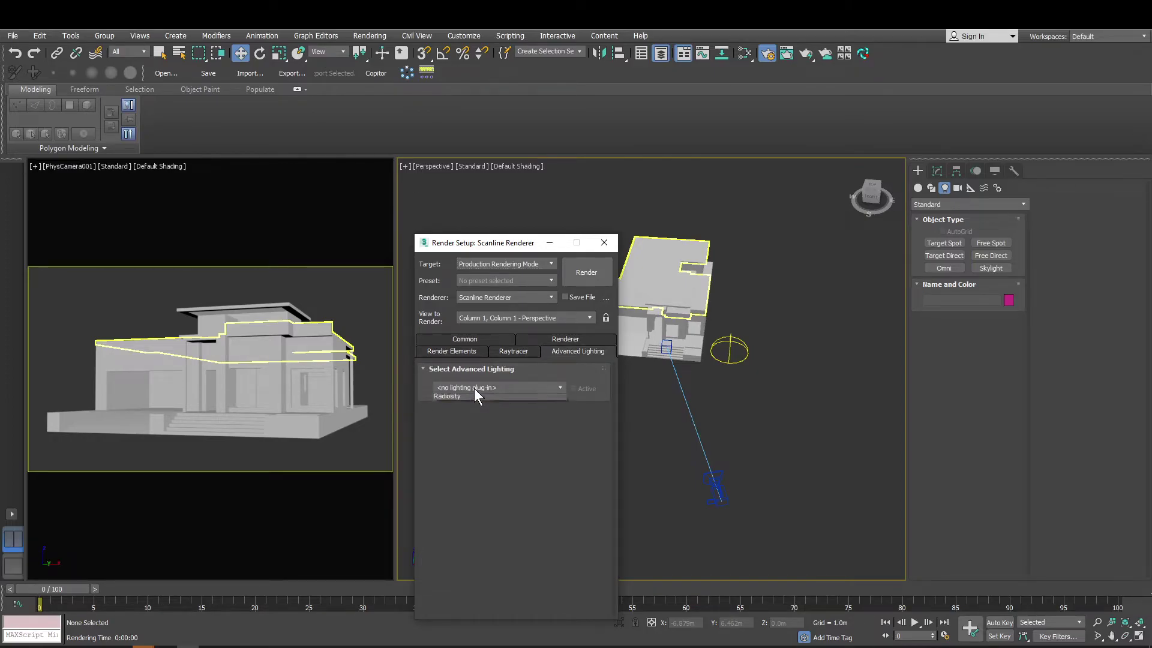
pyautogui.click(475, 405)
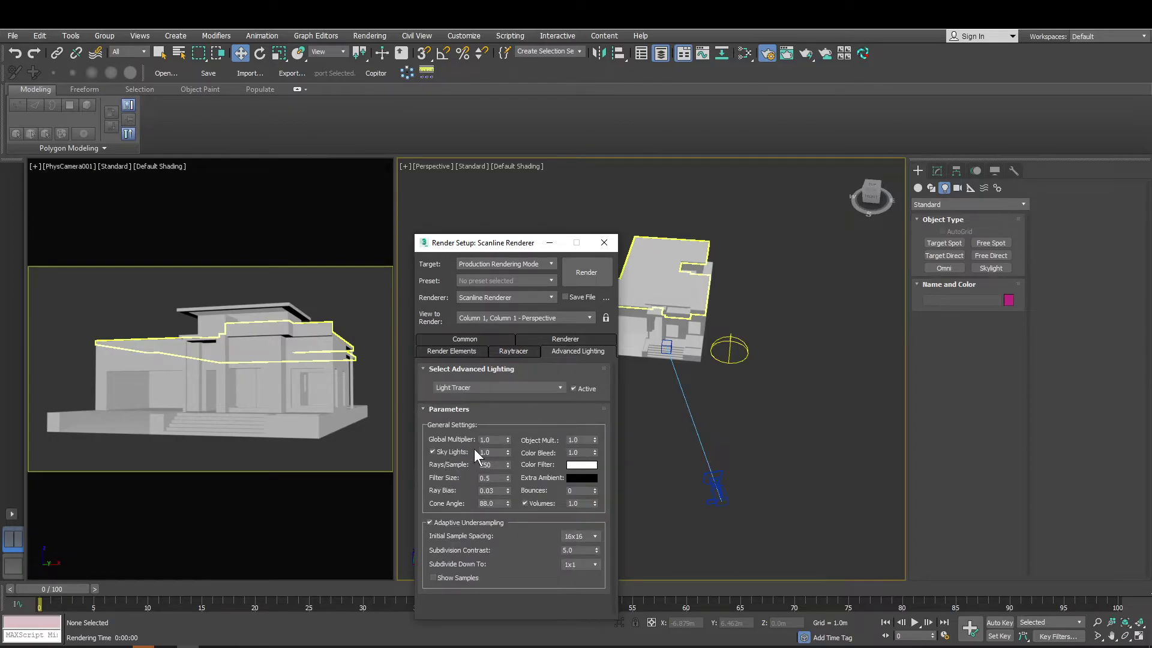
pyautogui.moveTo(494, 438); pyautogui.dragTo(473, 447)
pyautogui.click(583, 536)
# Set the Scanline Renderer's antialiasing filter to Catmull-Rom and close the render setup
pyautogui.click(504, 350)
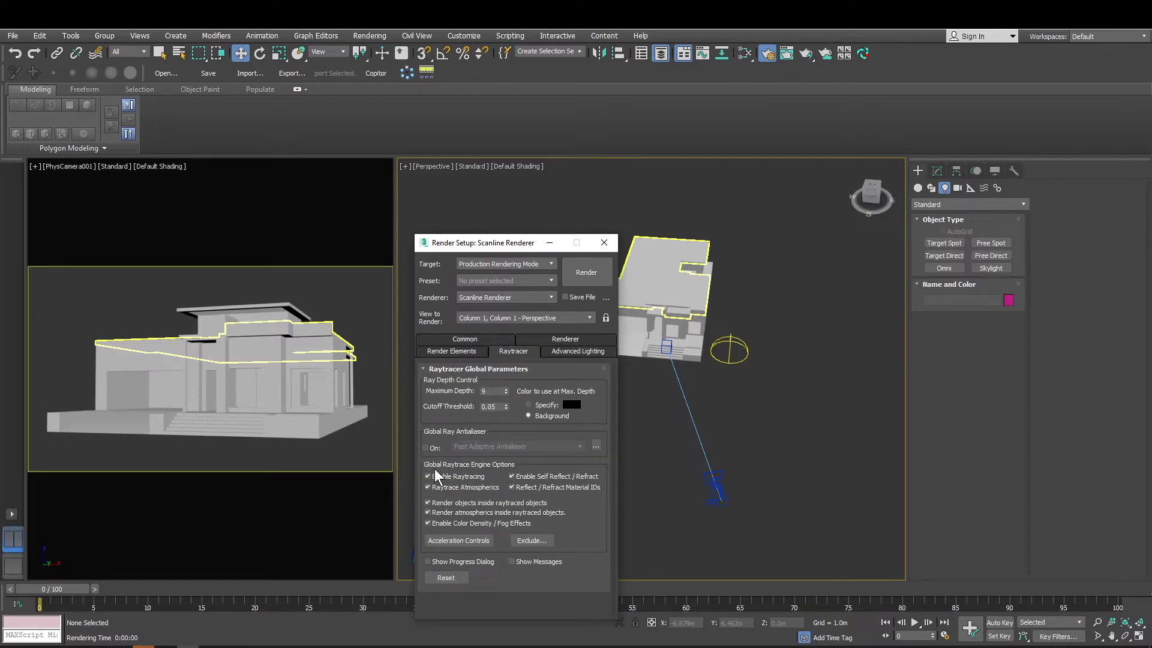
pyautogui.click(466, 354)
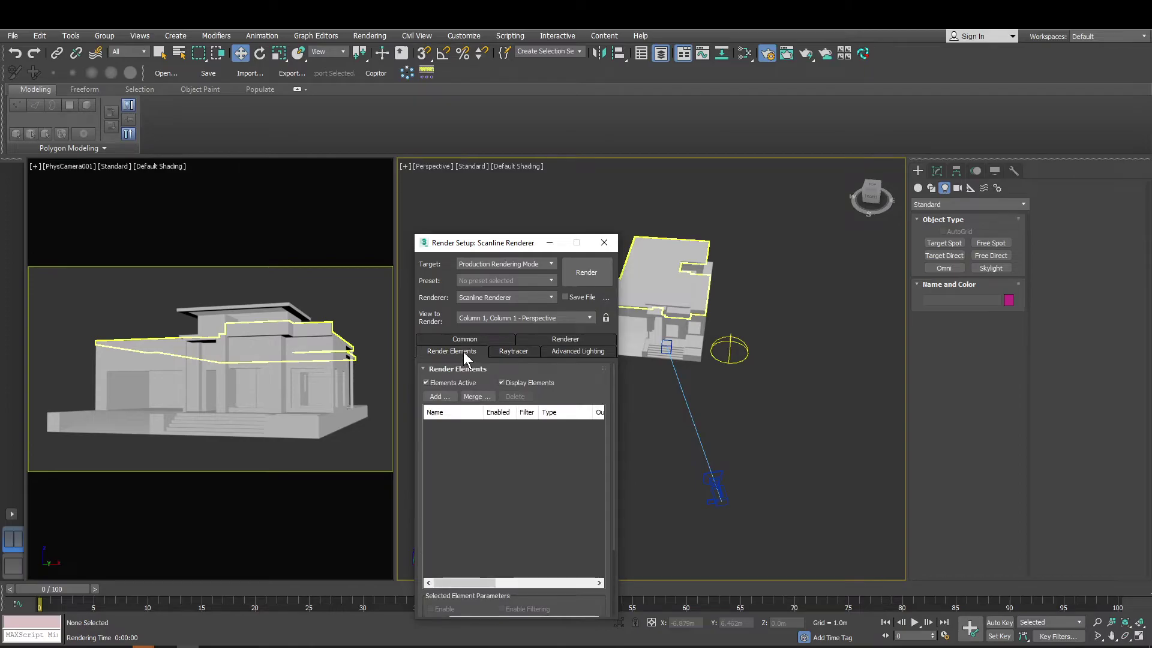
pyautogui.click(472, 339)
pyautogui.click(562, 350)
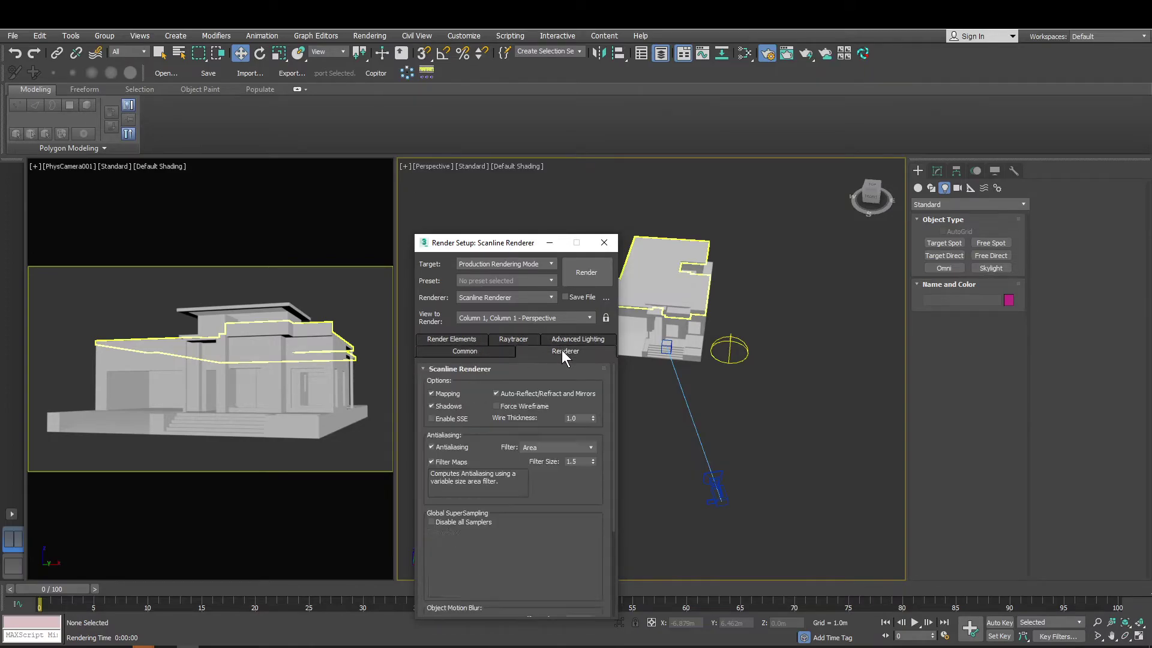
pyautogui.click(542, 447)
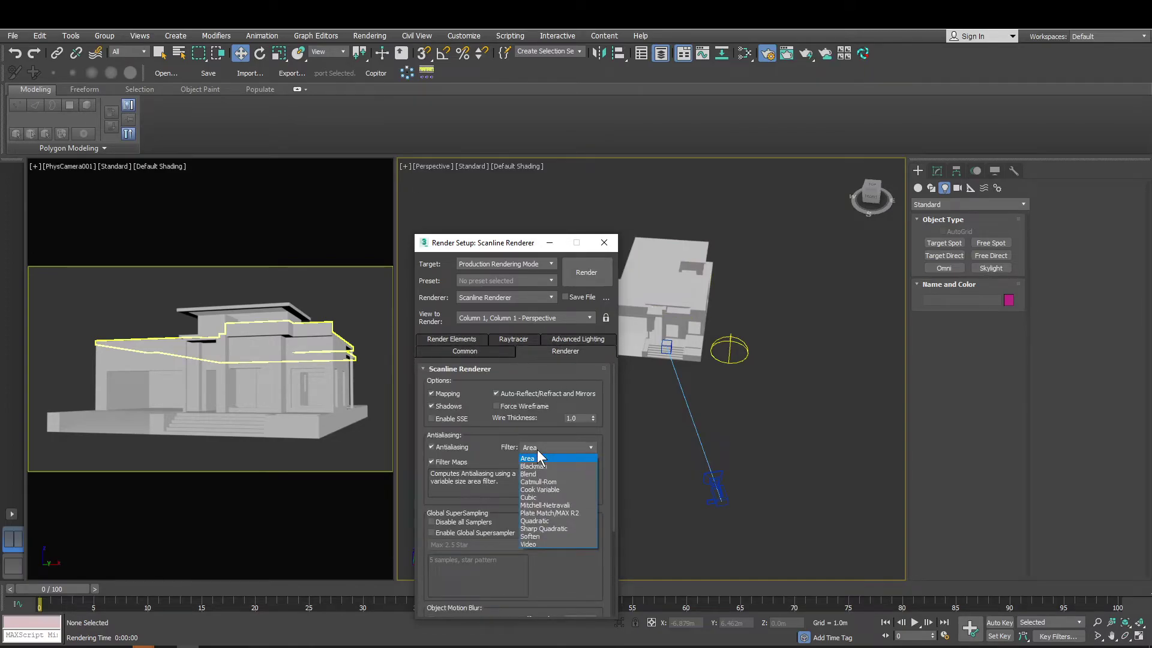
pyautogui.click(553, 478)
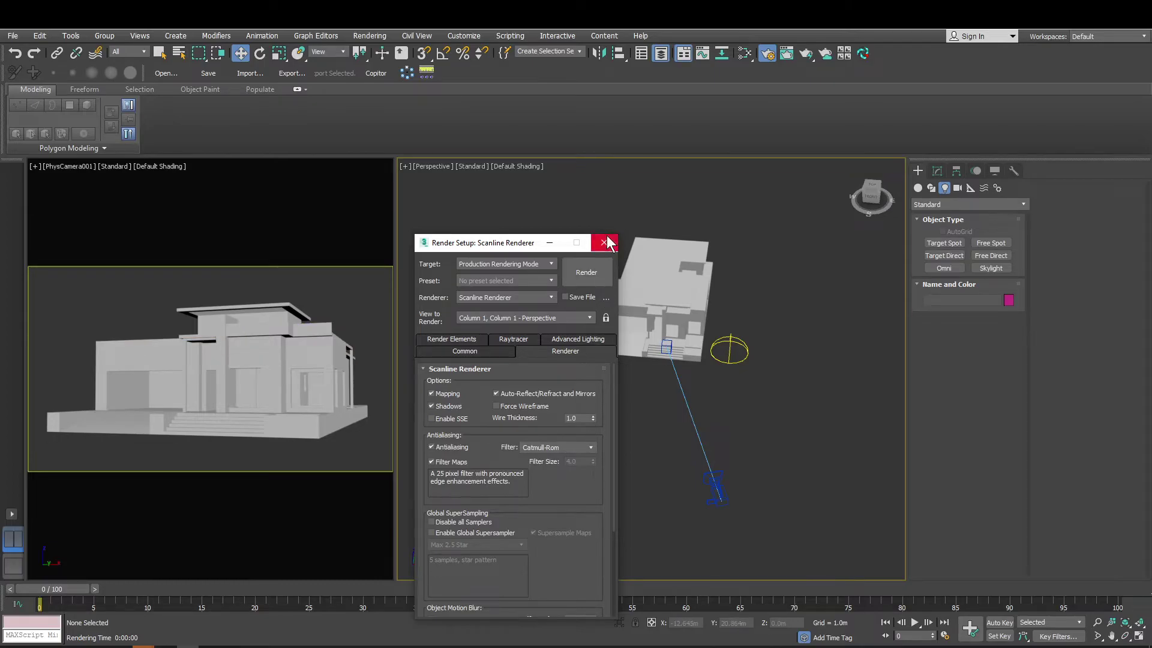
pyautogui.click(603, 241)
# Test render the camera view with Light Tracer active and close the rendered frame
pyautogui.click(354, 298)
pyautogui.hotkey('shift', 'q')
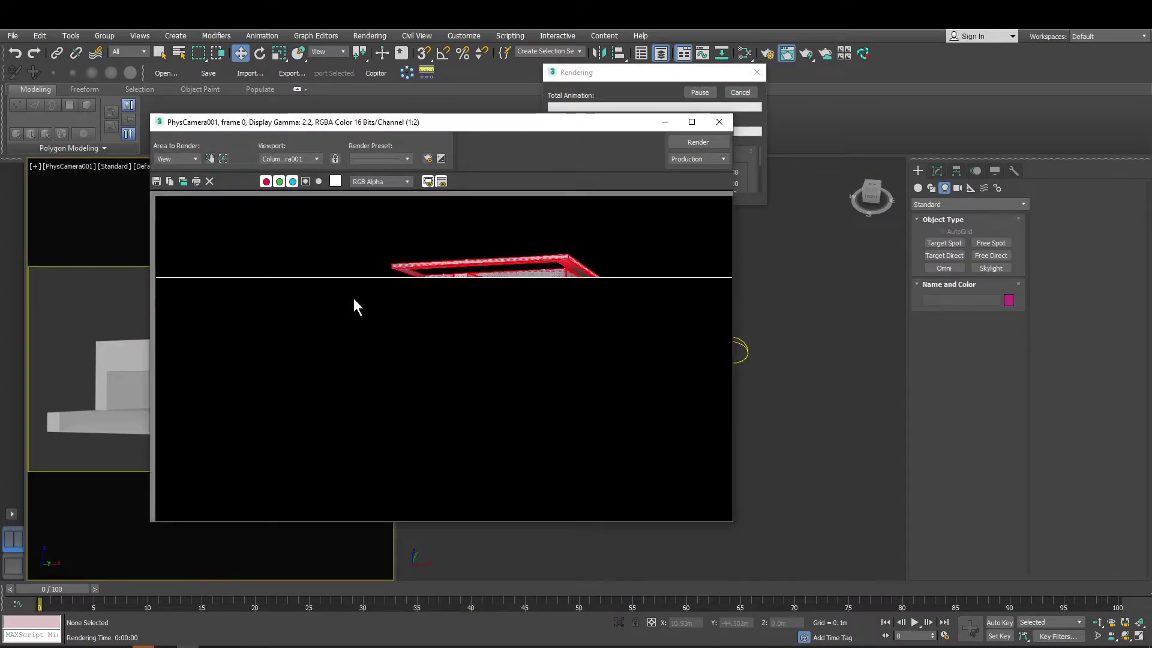
pyautogui.click(720, 122)
# Remove Light Tracer by setting advanced lighting to no lighting plug-in, discarding its solution
pyautogui.click(684, 231)
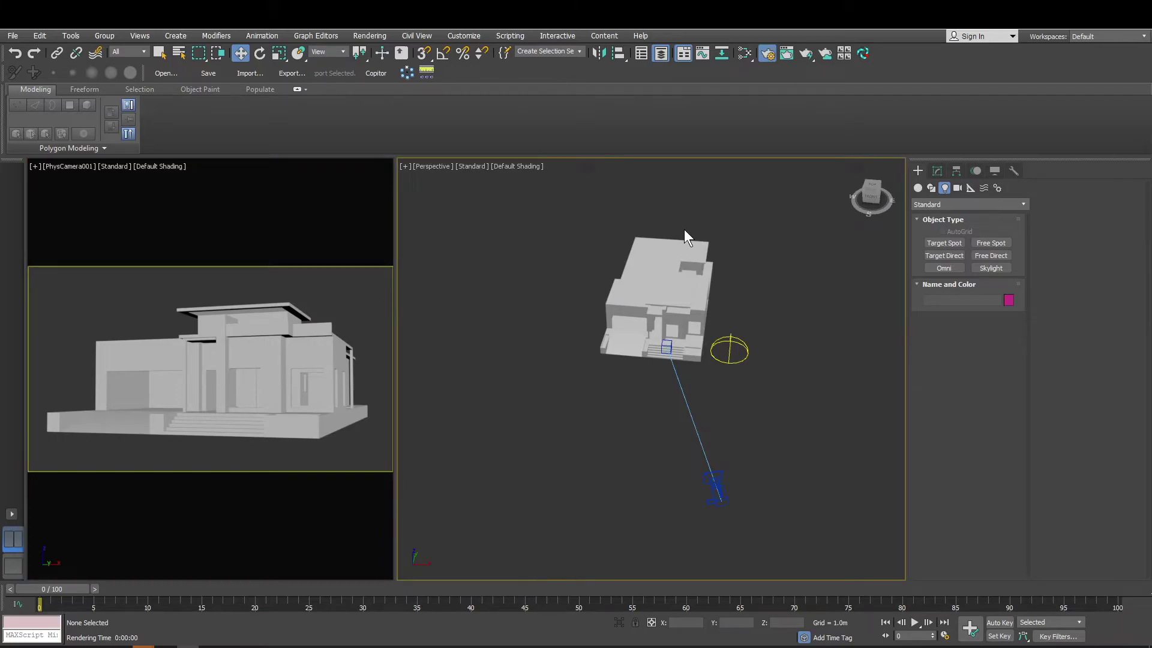
pyautogui.press('F10')
pyautogui.click(580, 354)
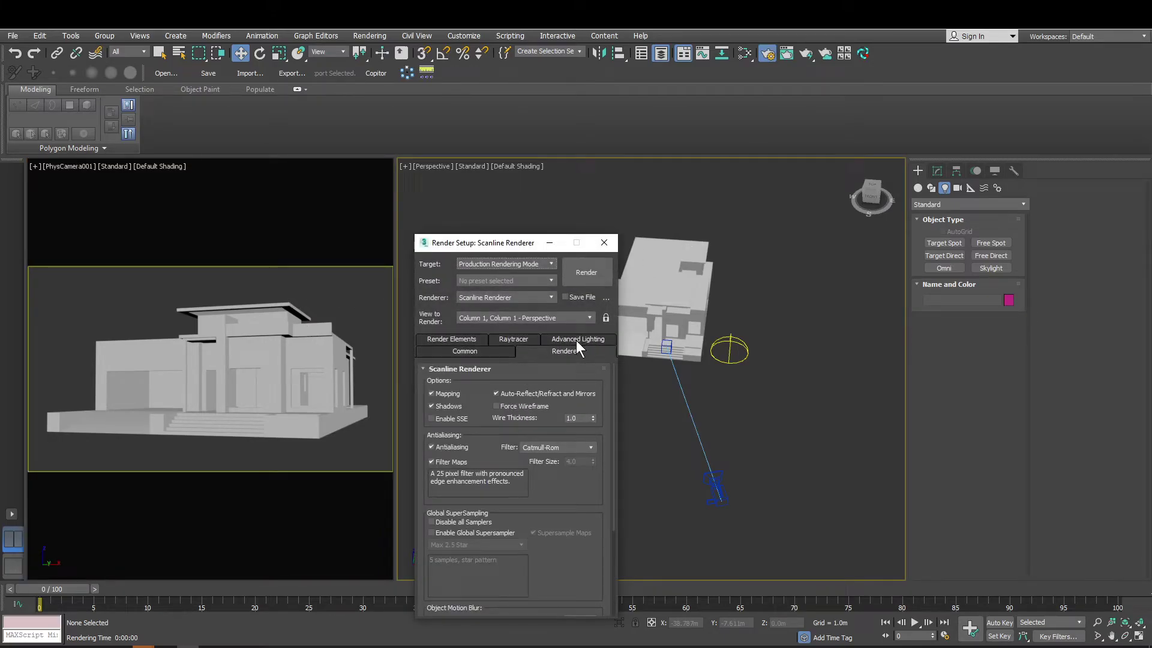
pyautogui.click(577, 339)
pyautogui.click(505, 385)
pyautogui.click(505, 385)
pyautogui.click(505, 388)
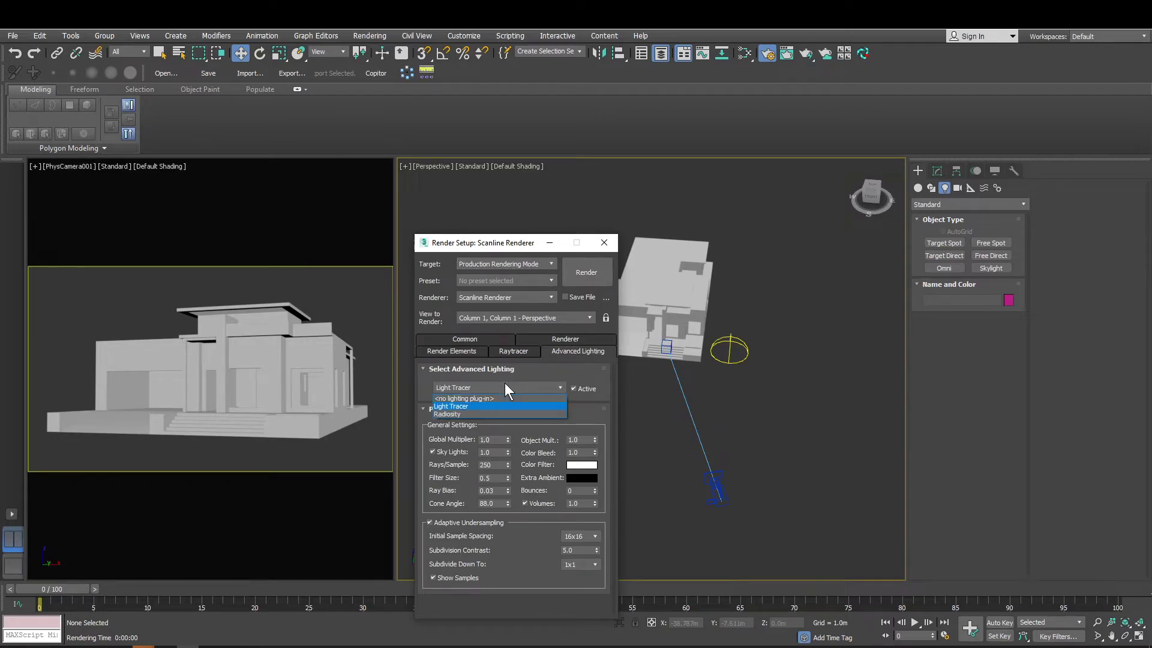
pyautogui.click(485, 398)
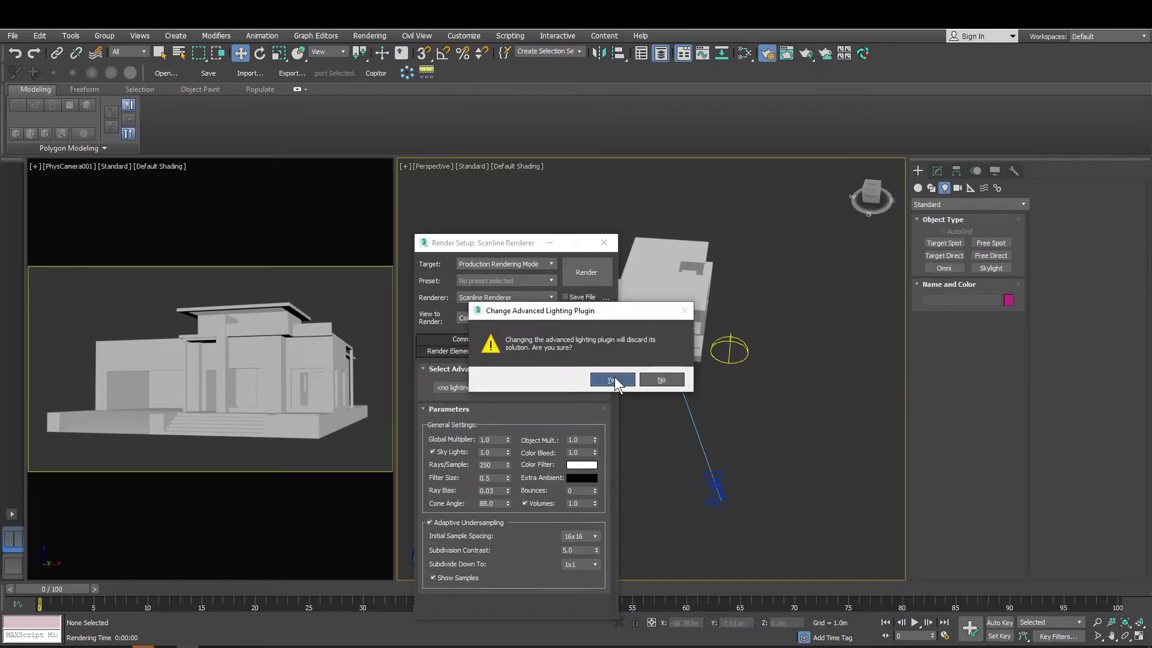
pyautogui.click(614, 380)
# Start test renders without advanced lighting, first from the perspective view and again with the camera view active, cancelling each
pyautogui.click(601, 279)
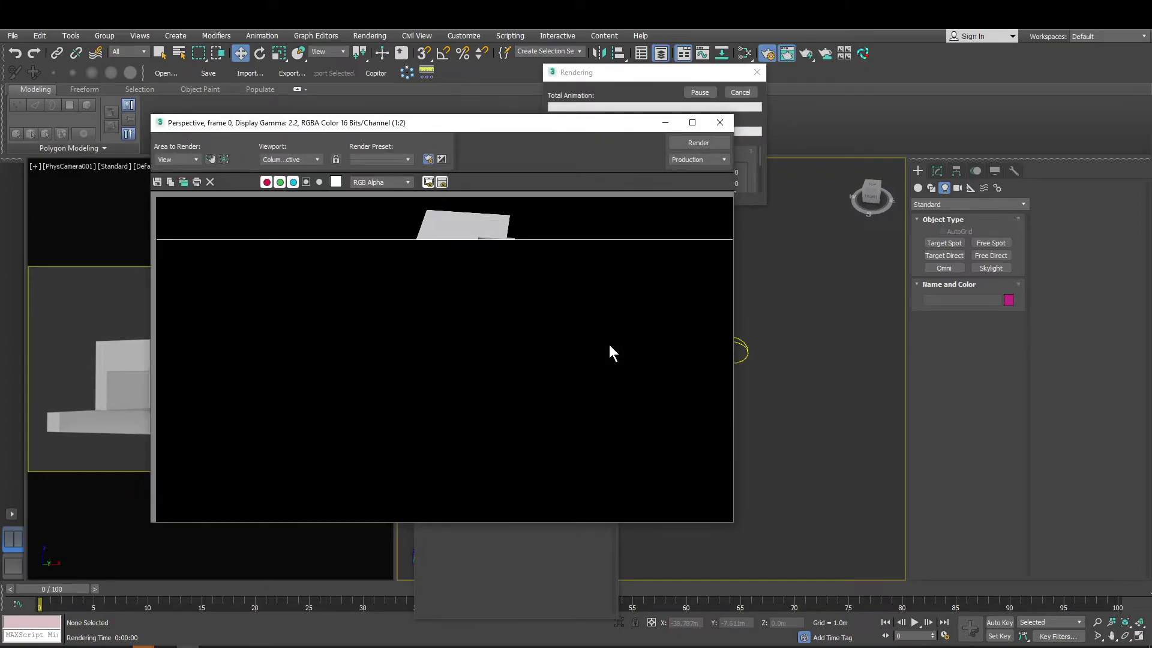
pyautogui.click(719, 122)
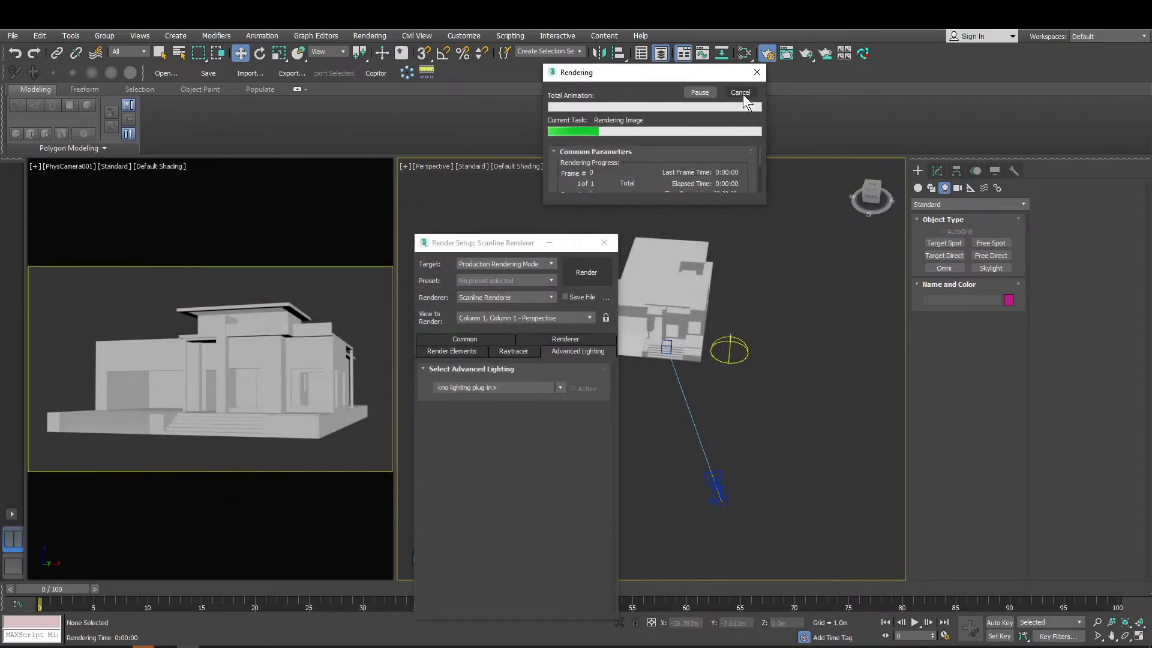
pyautogui.click(746, 91)
pyautogui.click(347, 276)
pyautogui.press('F9')
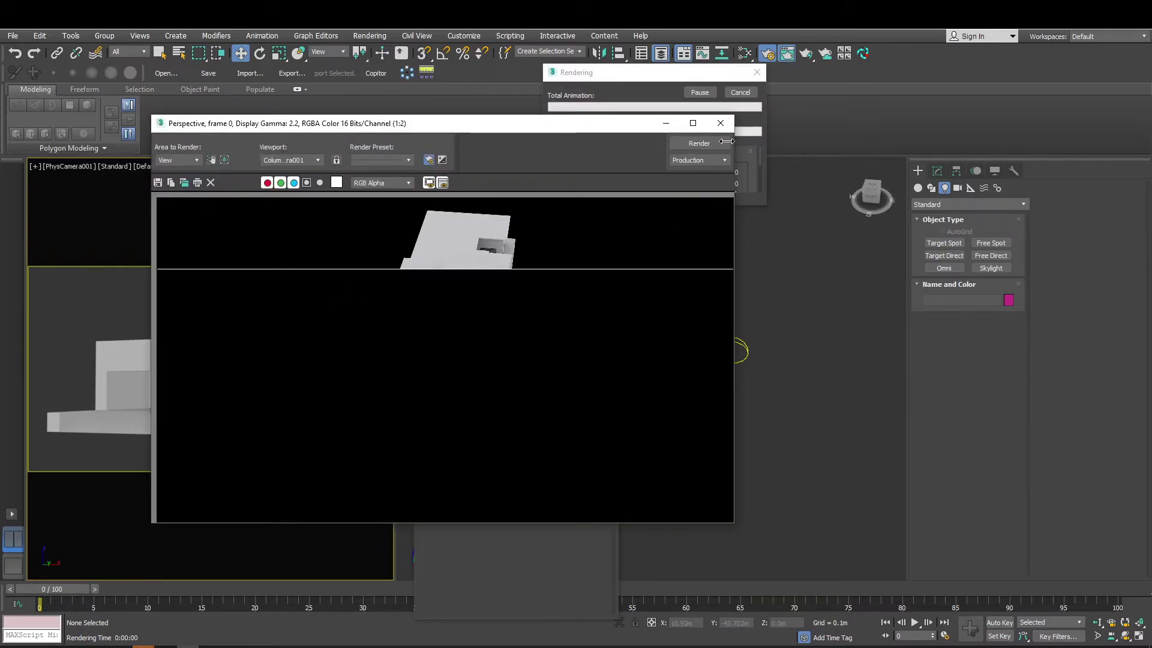
pyautogui.click(741, 92)
pyautogui.click(717, 124)
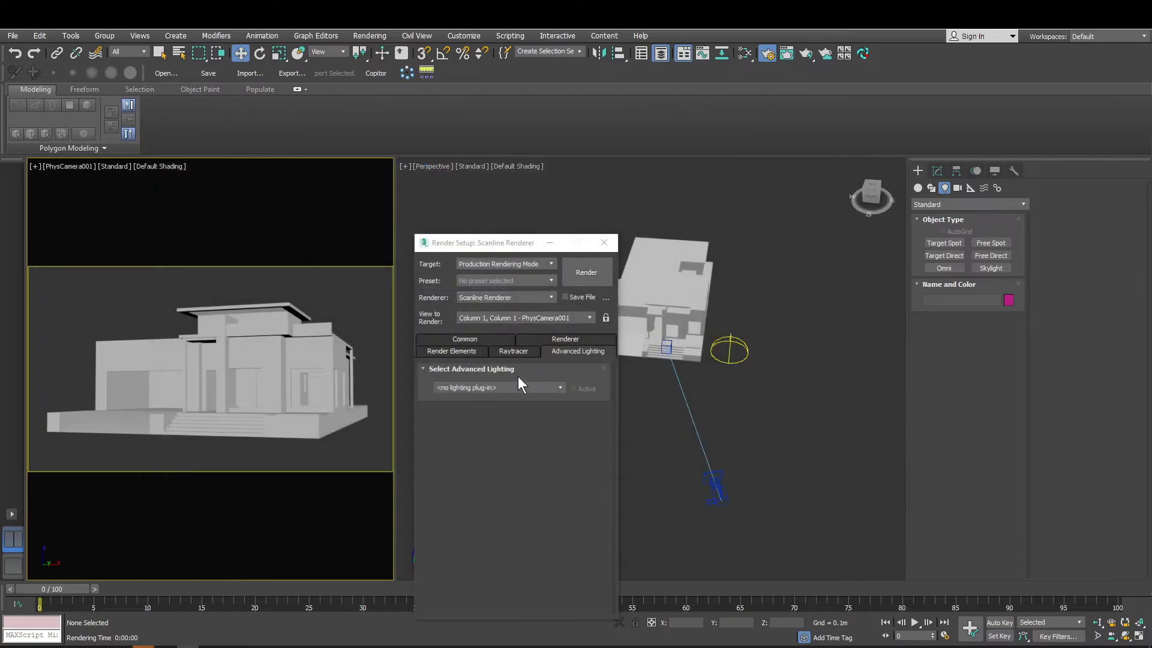
# Set the view to render to Column 1 Perspective and close the render setup
pyautogui.click(534, 316)
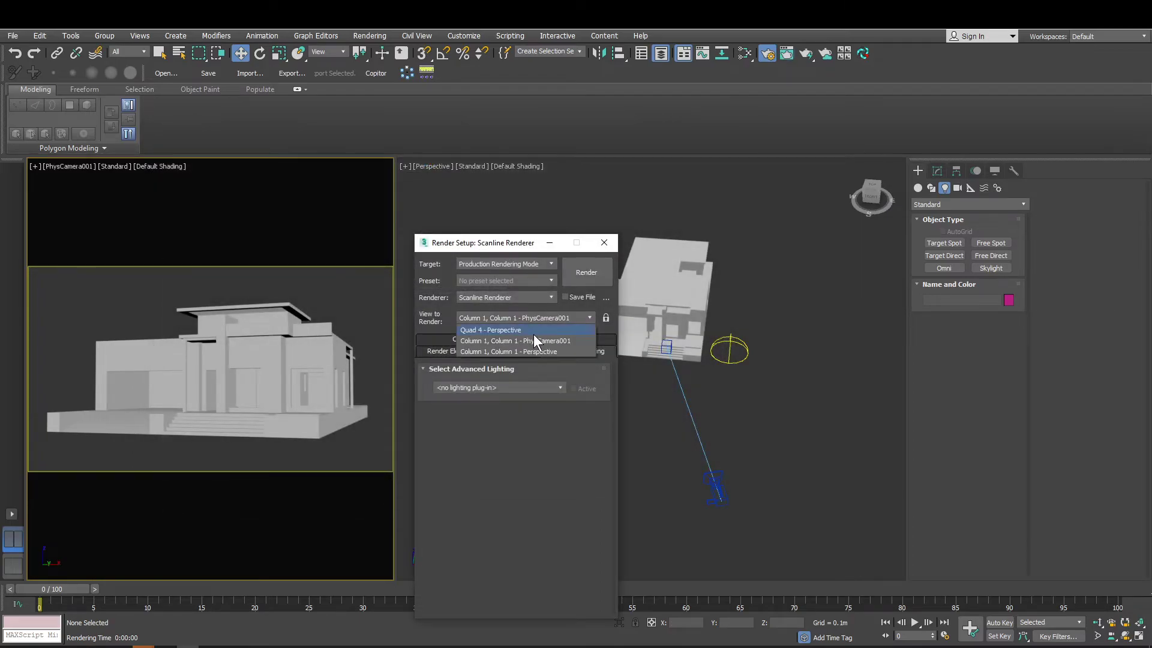
pyautogui.click(535, 350)
pyautogui.click(604, 242)
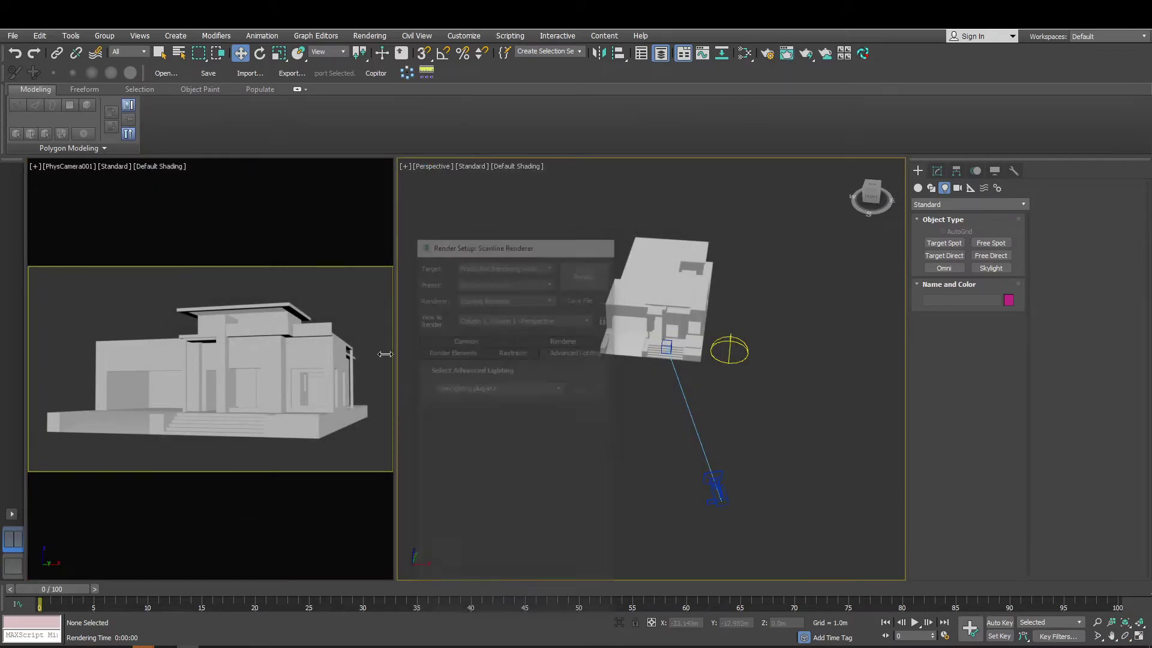
# Activate the camera view and start two more test renders, cancelling each and closing the rendered frame
pyautogui.click(329, 353)
pyautogui.hotkey('shift', 'q')
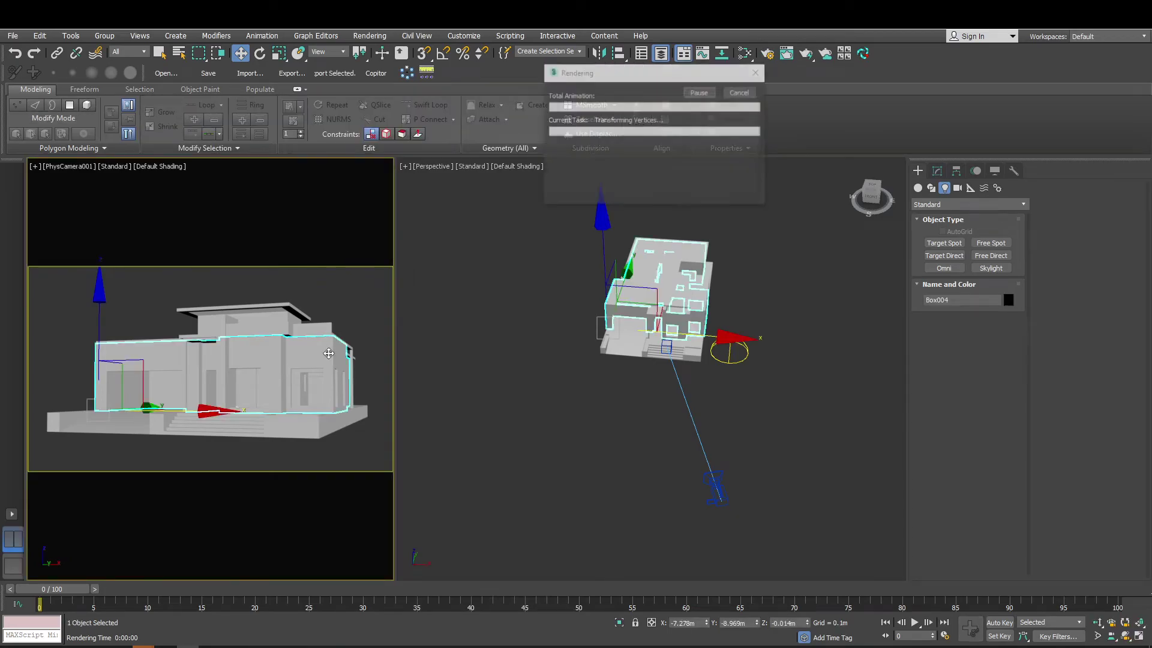
pyautogui.click(741, 94)
pyautogui.click(721, 124)
pyautogui.click(338, 300)
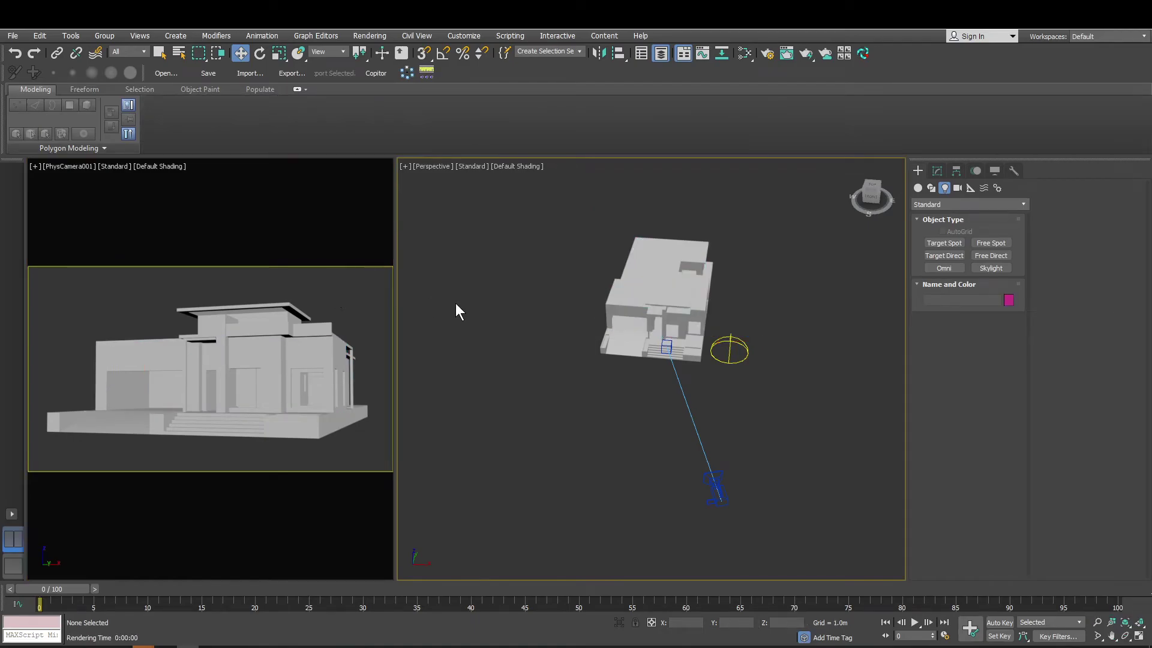
pyautogui.hotkey('shift', 'q')
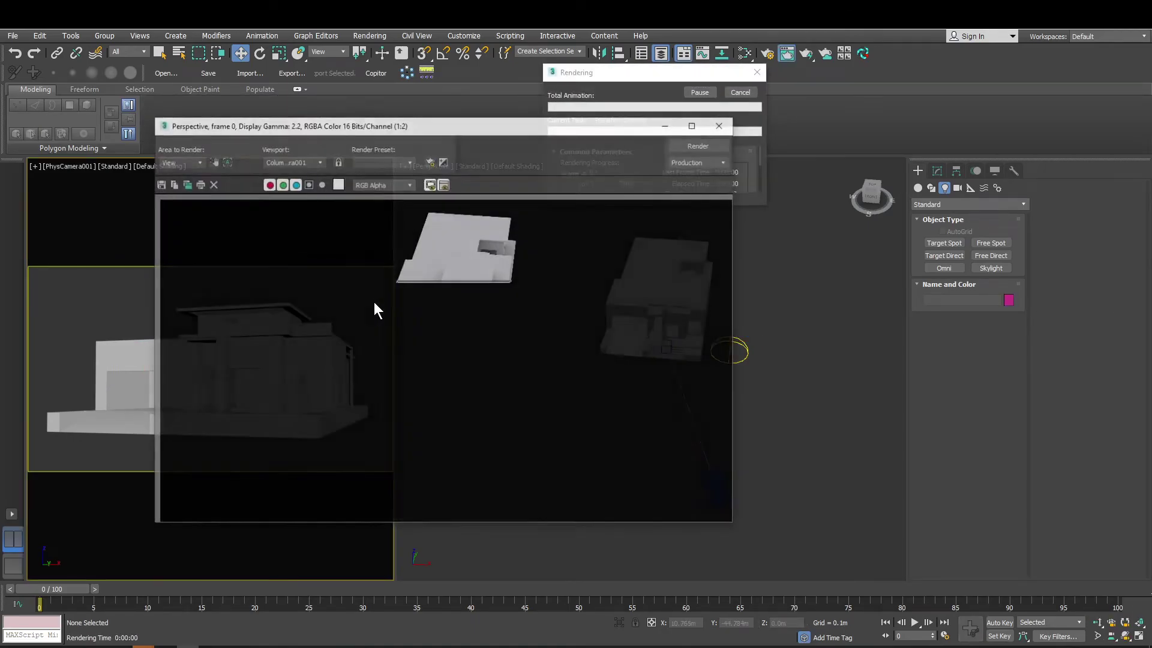
pyautogui.click(743, 92)
pyautogui.click(720, 126)
# Open the render setup and examine its common parameters down to the renderer assignment section
pyautogui.press('F10')
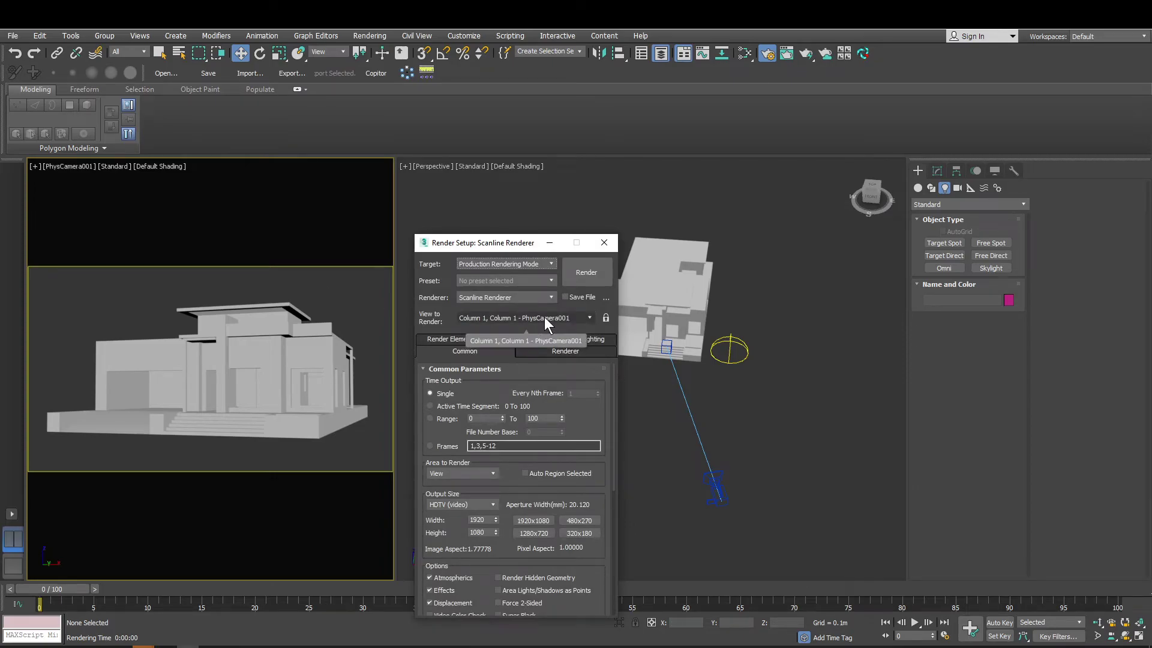
pyautogui.scroll(-1, 494, 487)
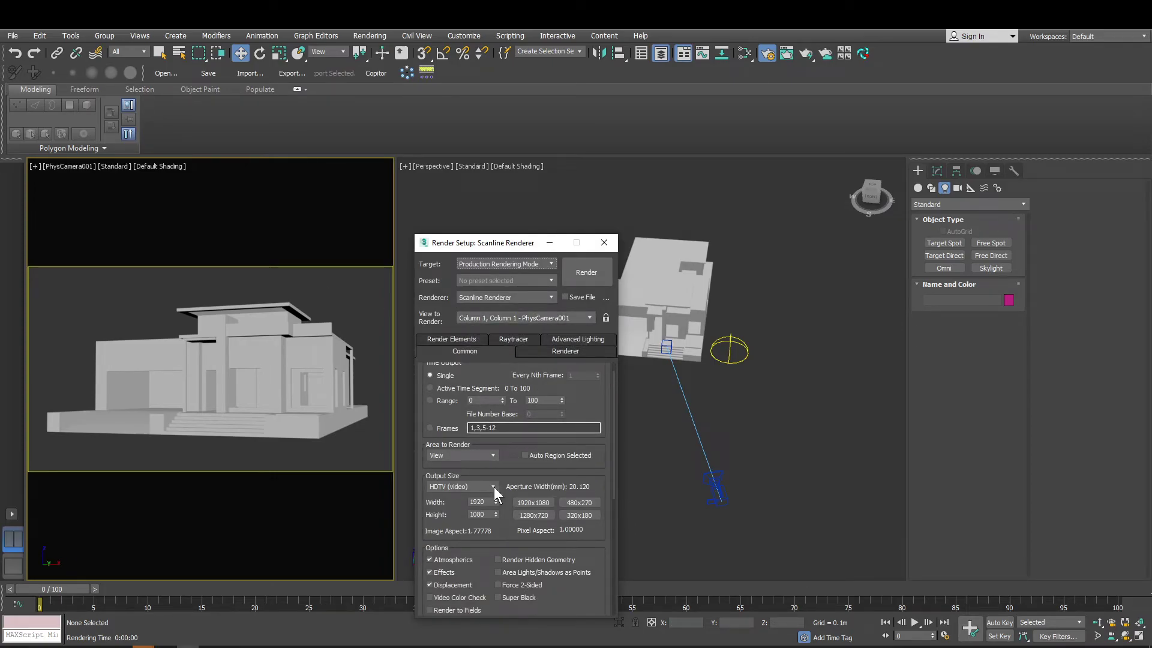
pyautogui.scroll(-6, 489, 535)
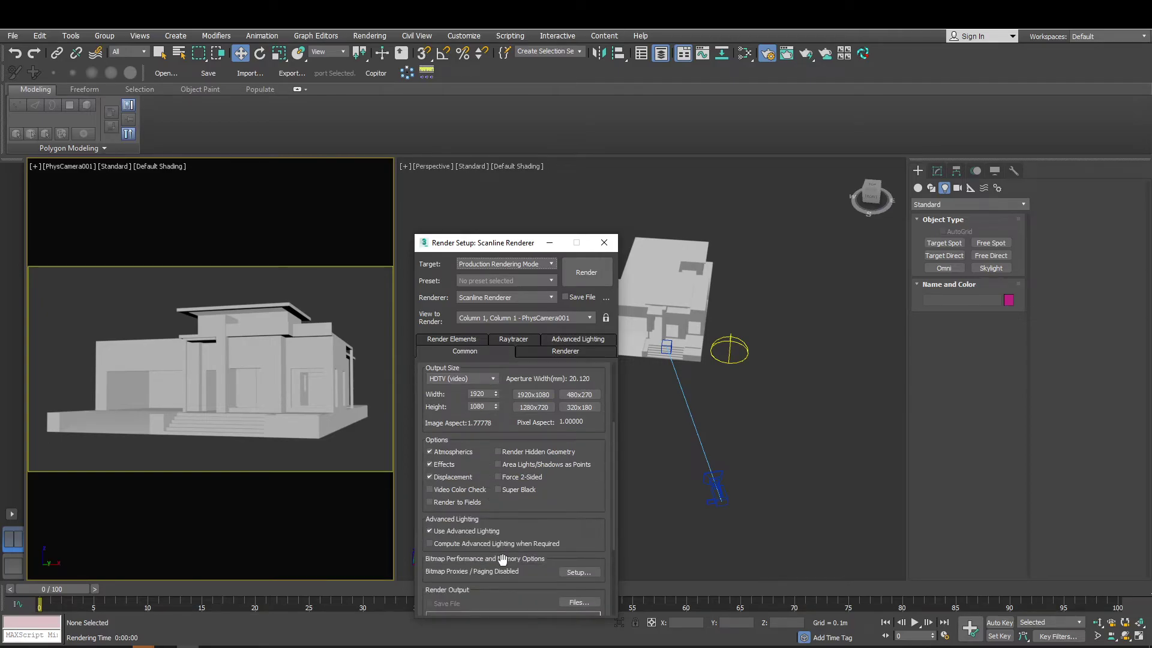
pyautogui.scroll(-7, 503, 560)
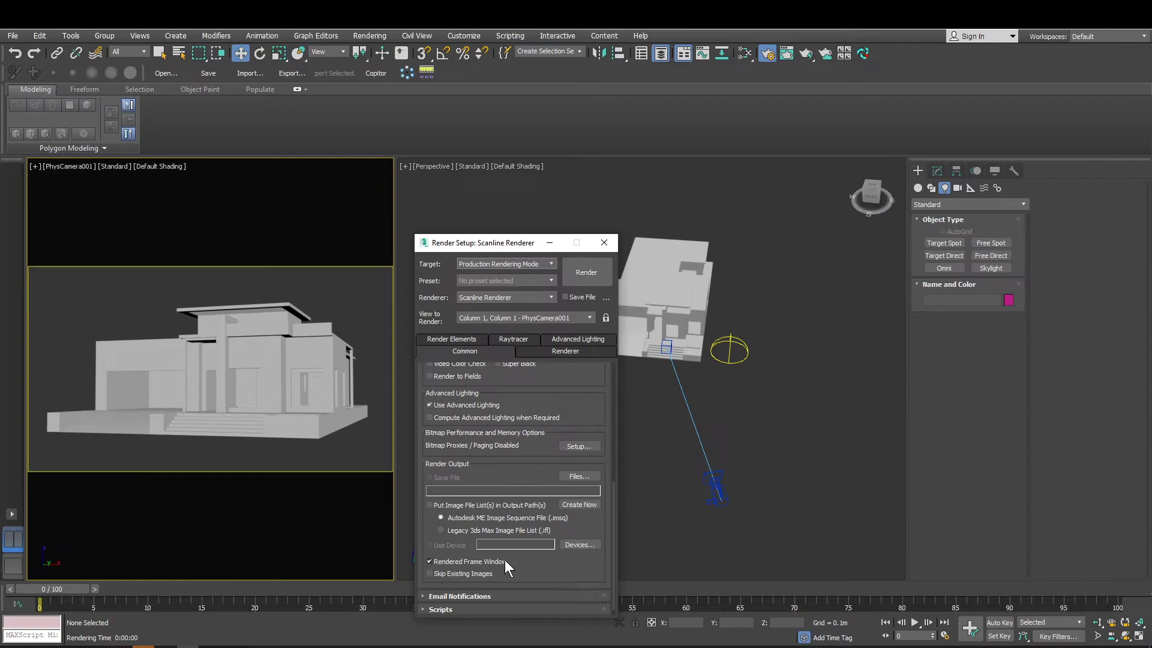
pyautogui.scroll(-1, 505, 560)
pyautogui.scroll(-4, 483, 594)
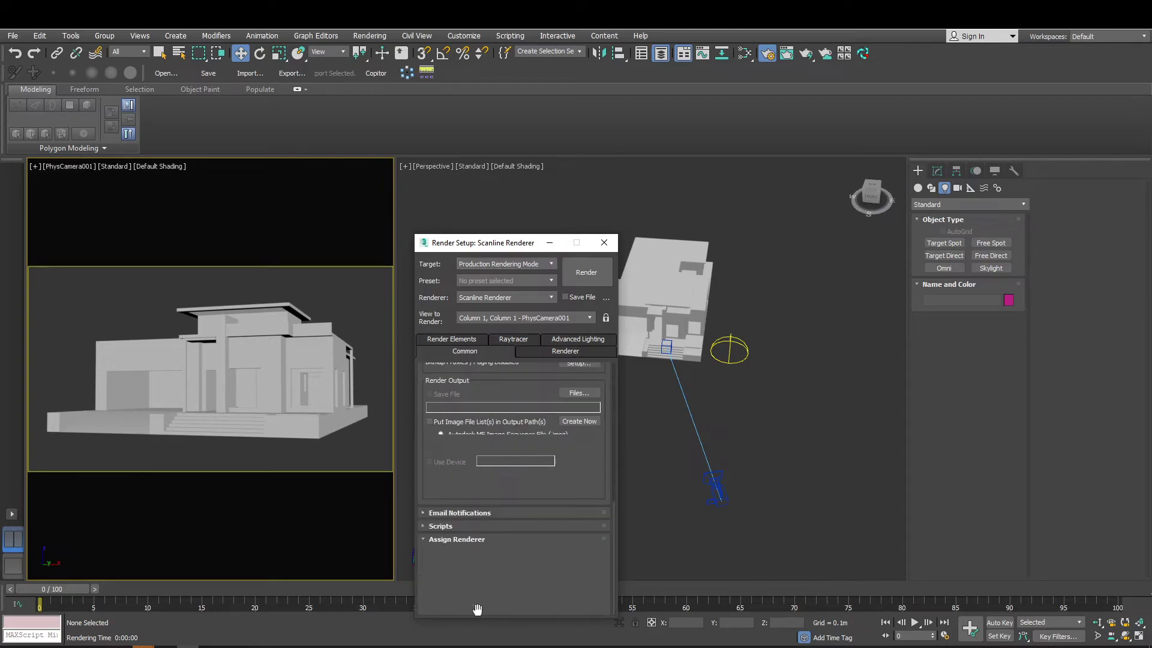
pyautogui.click(483, 539)
pyautogui.scroll(15, 494, 462)
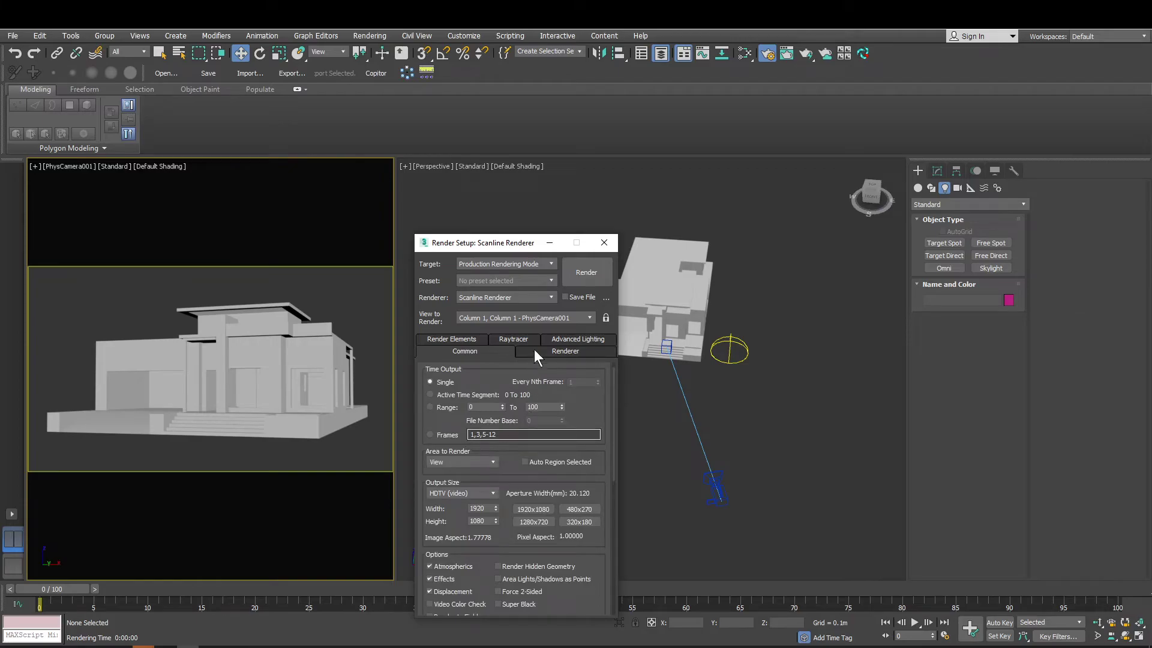
# Set the view to render to Column 1 PhysCamera001 and start the render
pyautogui.click(520, 318)
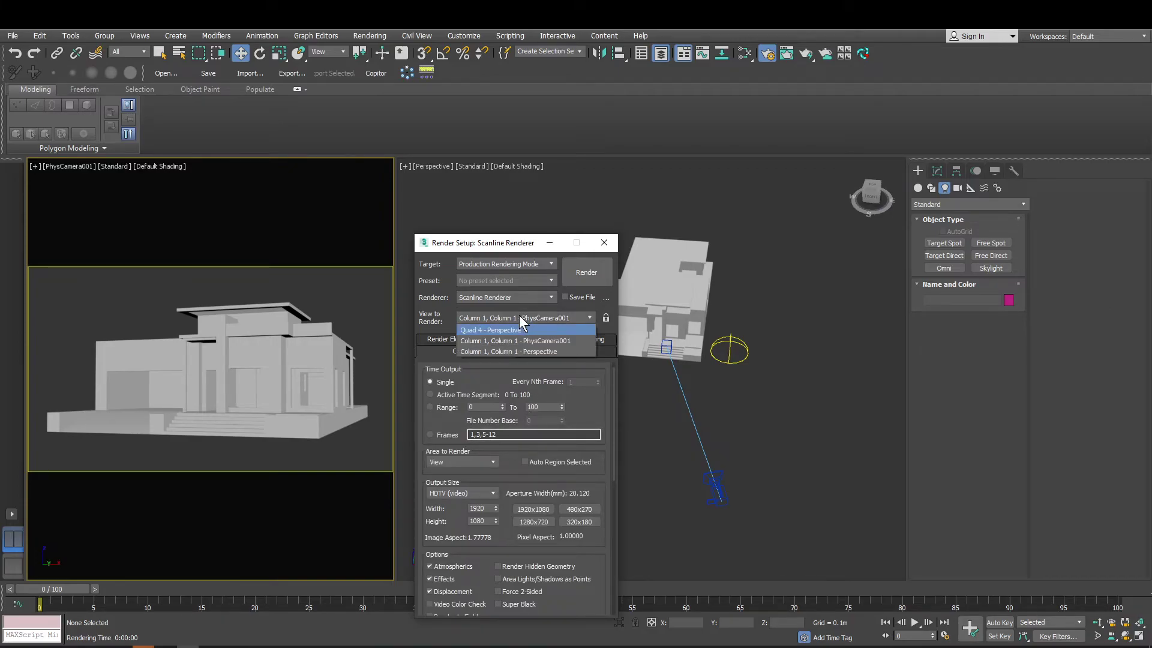
pyautogui.click(566, 341)
pyautogui.click(589, 271)
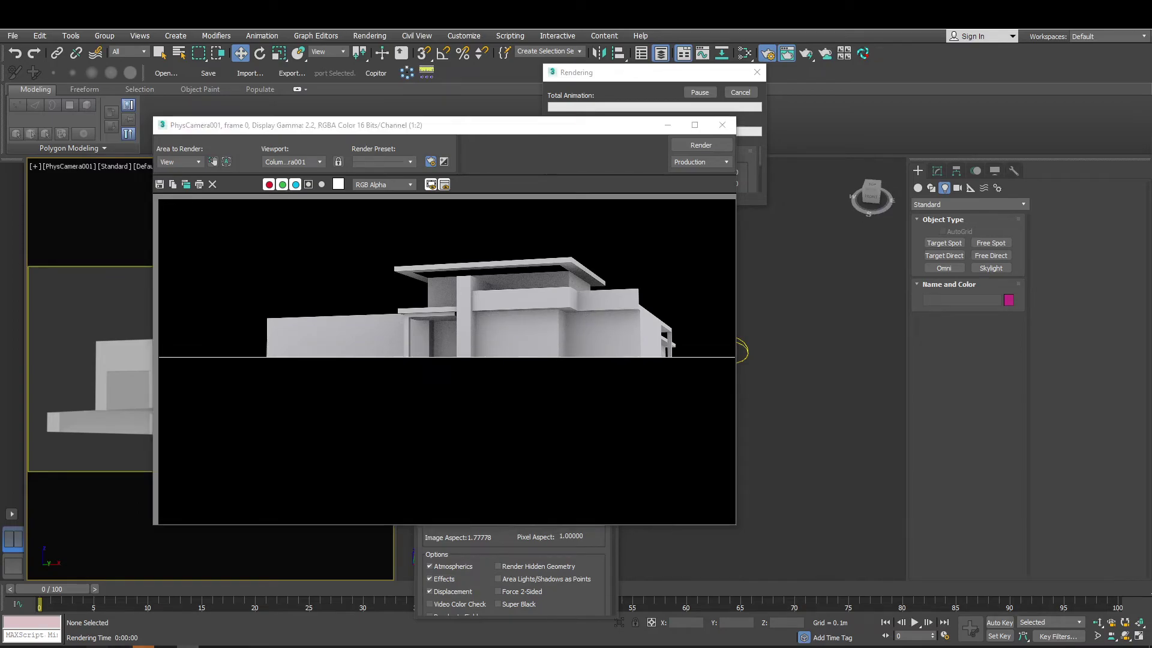
# Switch to File Explorer, go up to the house folder, show large icons and create a folder named Progress
pyautogui.click(164, 596)
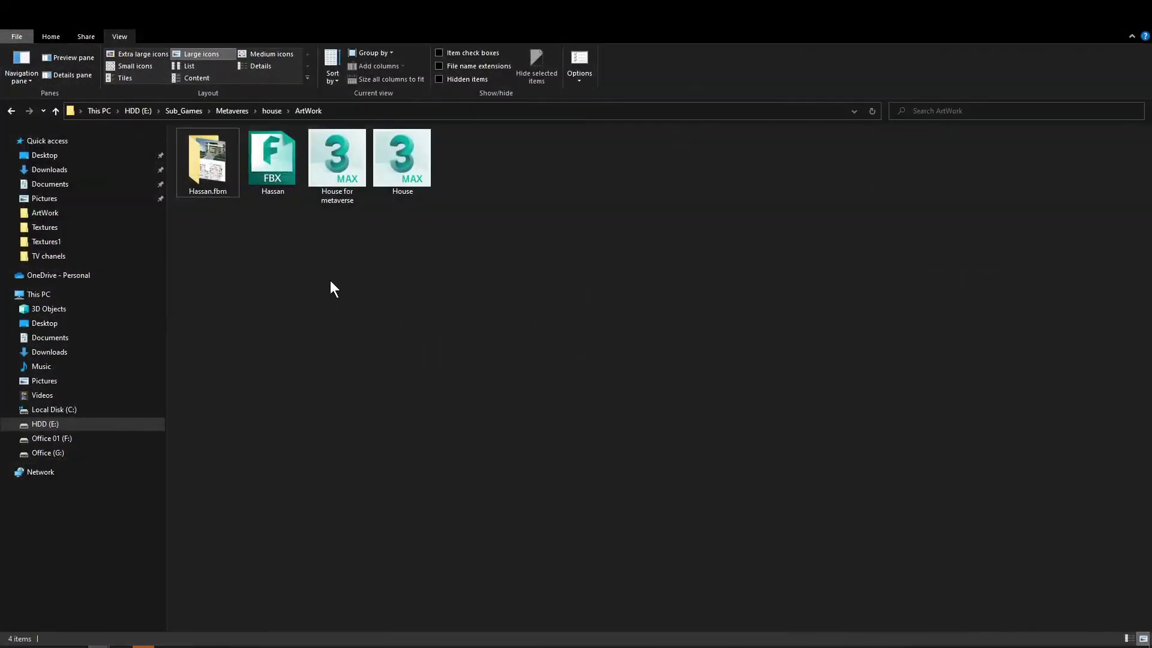
pyautogui.click(276, 110)
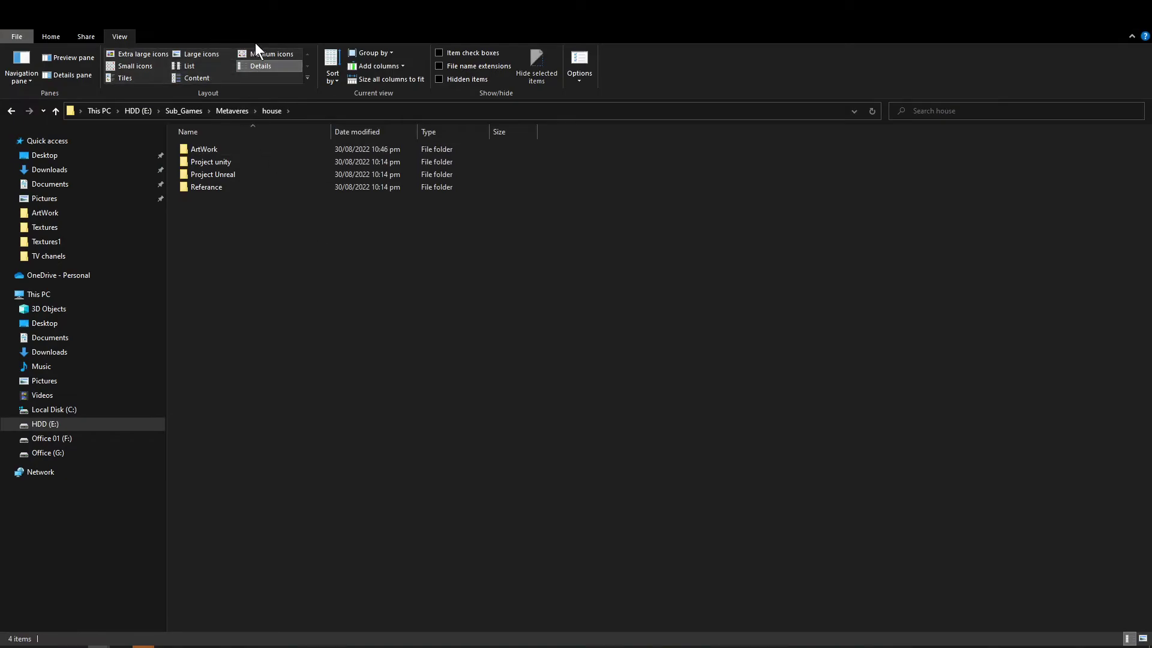
pyautogui.click(221, 55)
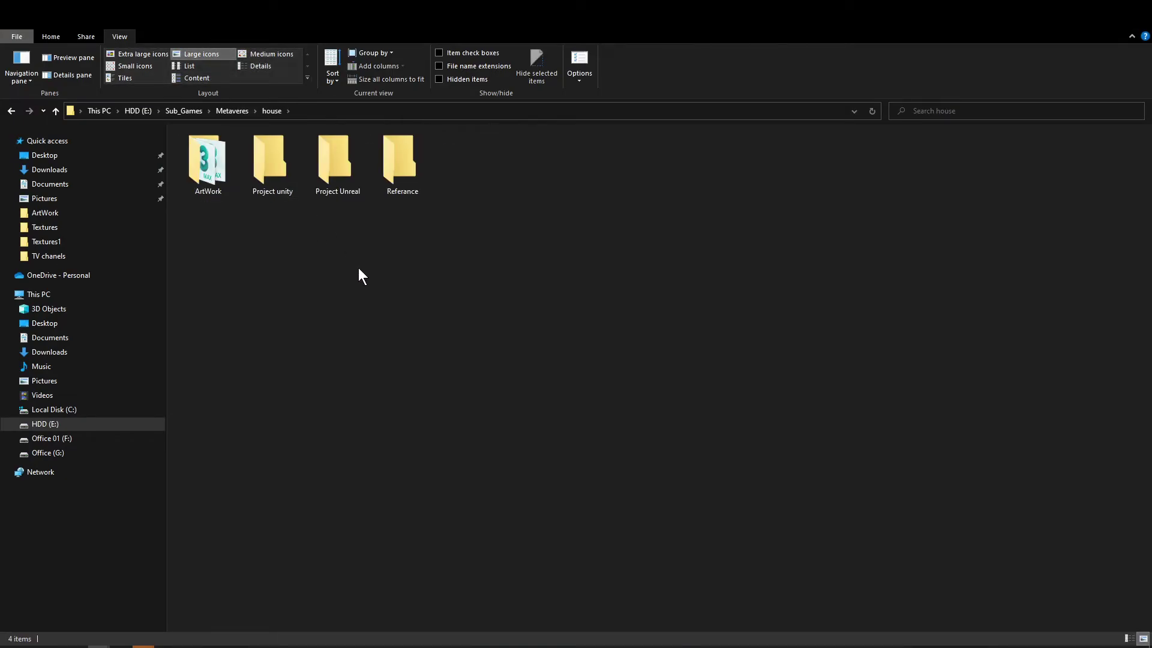
pyautogui.hotkey('ctrl', 'shift', 'n')
pyautogui.write('Progress')
pyautogui.press('Return')
# Open the new Progress folder and copy its full path
pyautogui.doubleClick(277, 154)
pyautogui.click(348, 109)
pyautogui.rightClick(348, 110)
pyautogui.click(304, 150)
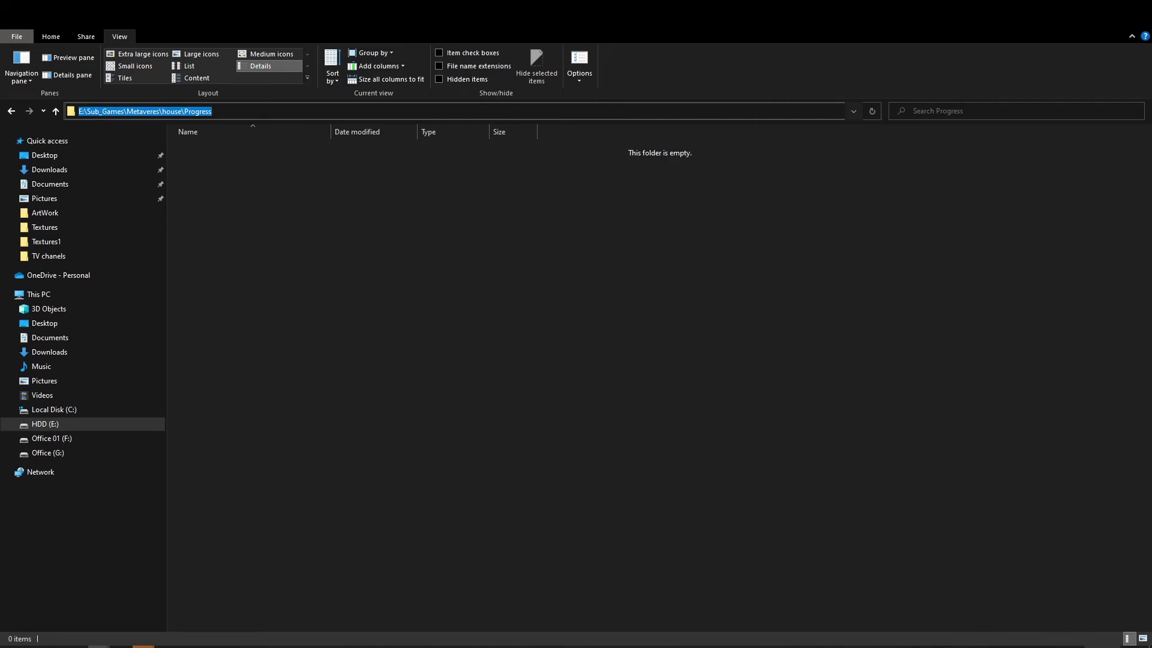
# Check today's date in the system calendar and switch back to 3ds Max
pyautogui.click(1084, 641)
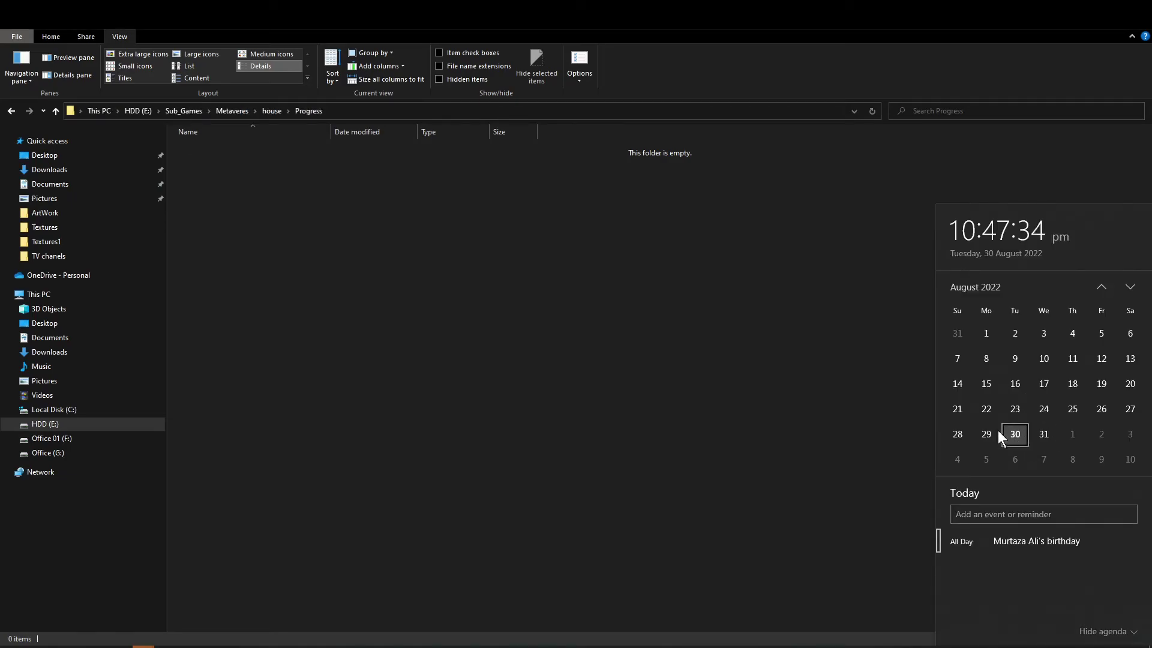
pyautogui.click(548, 503)
pyautogui.moveTo(255, 646)
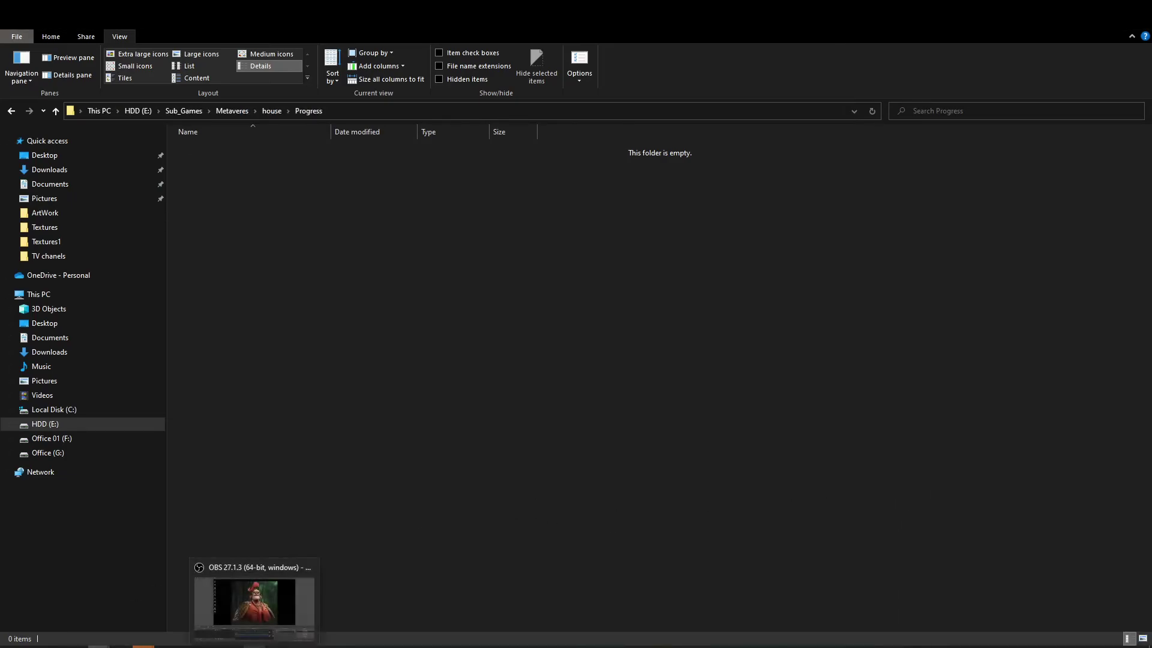
pyautogui.click(187, 645)
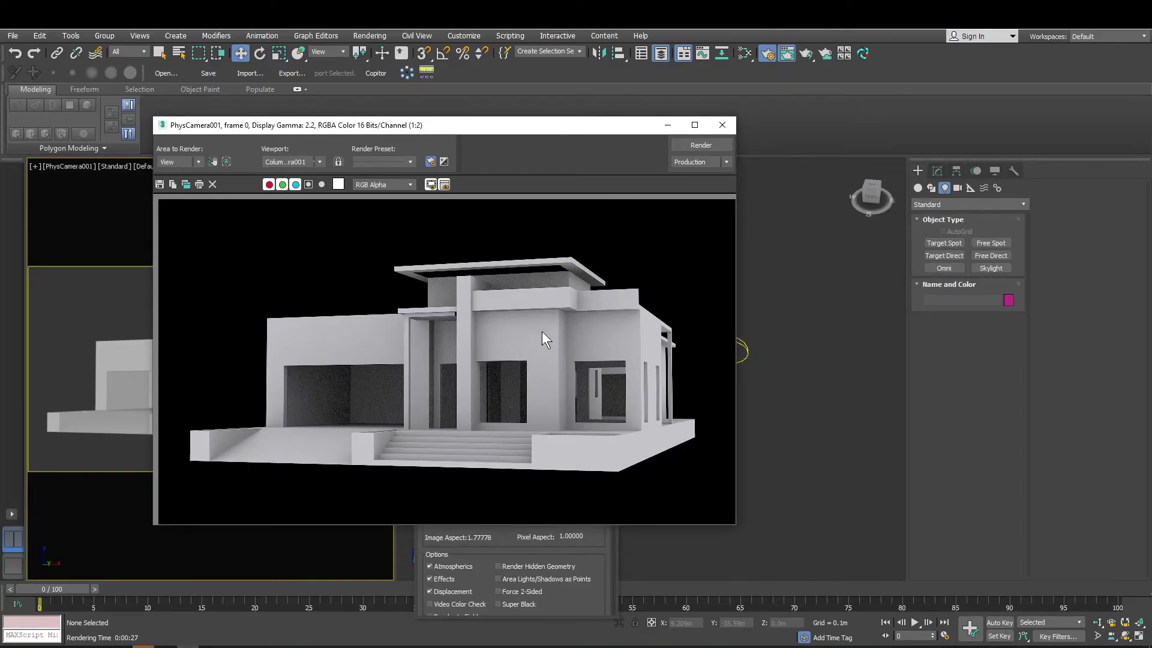
# Start saving the rendered camera image and browse to the Progress folder inside the house folder
pyautogui.click(164, 184)
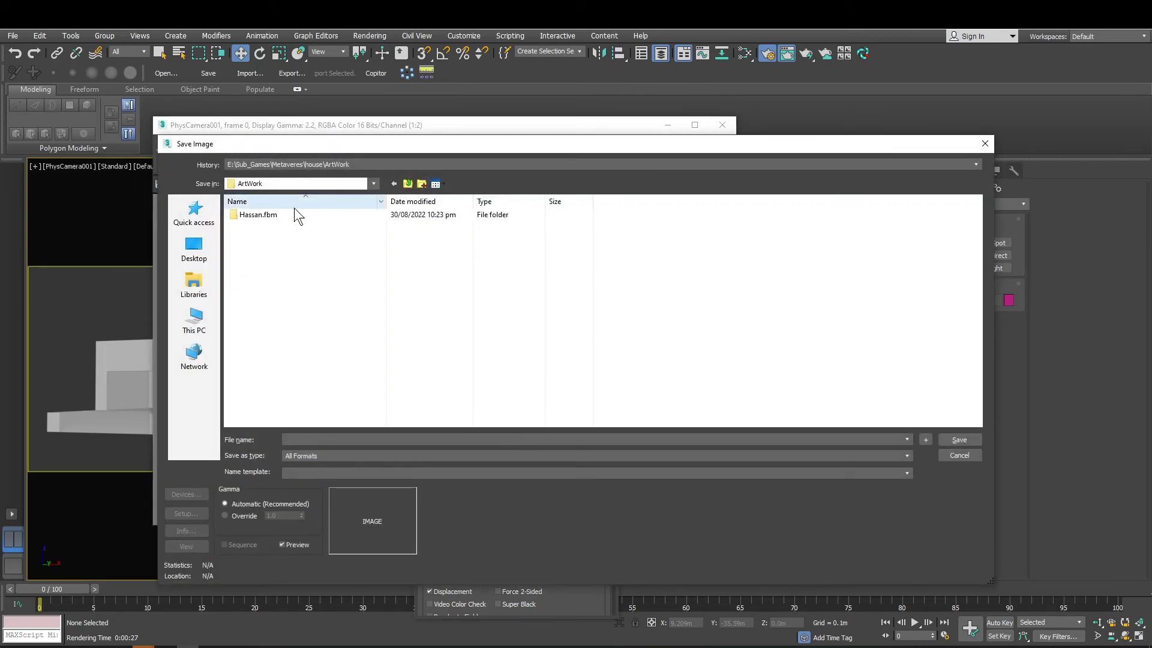
pyautogui.click(408, 184)
pyautogui.click(269, 228)
pyautogui.doubleClick(268, 228)
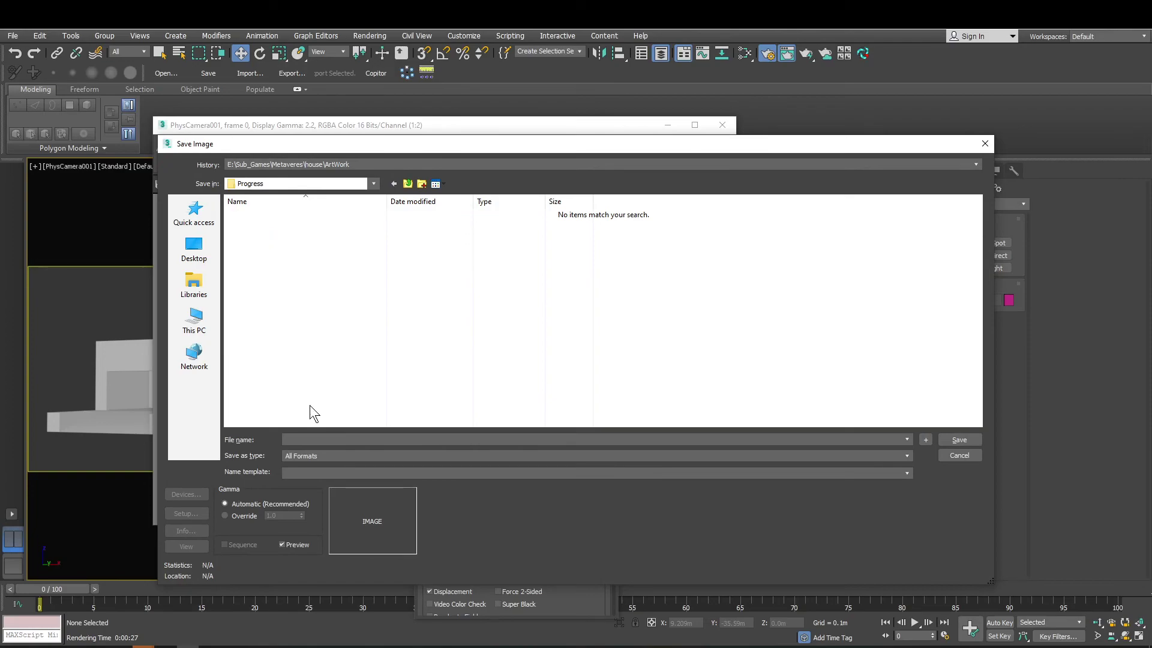
# Name the render 01 Aug 31 and save it as a BMP image file with RGB 24 bit colors
pyautogui.click(313, 439)
pyautogui.write('01 Aug 31')
pyautogui.hotkey('ctrl', 'a')
pyautogui.click(413, 455)
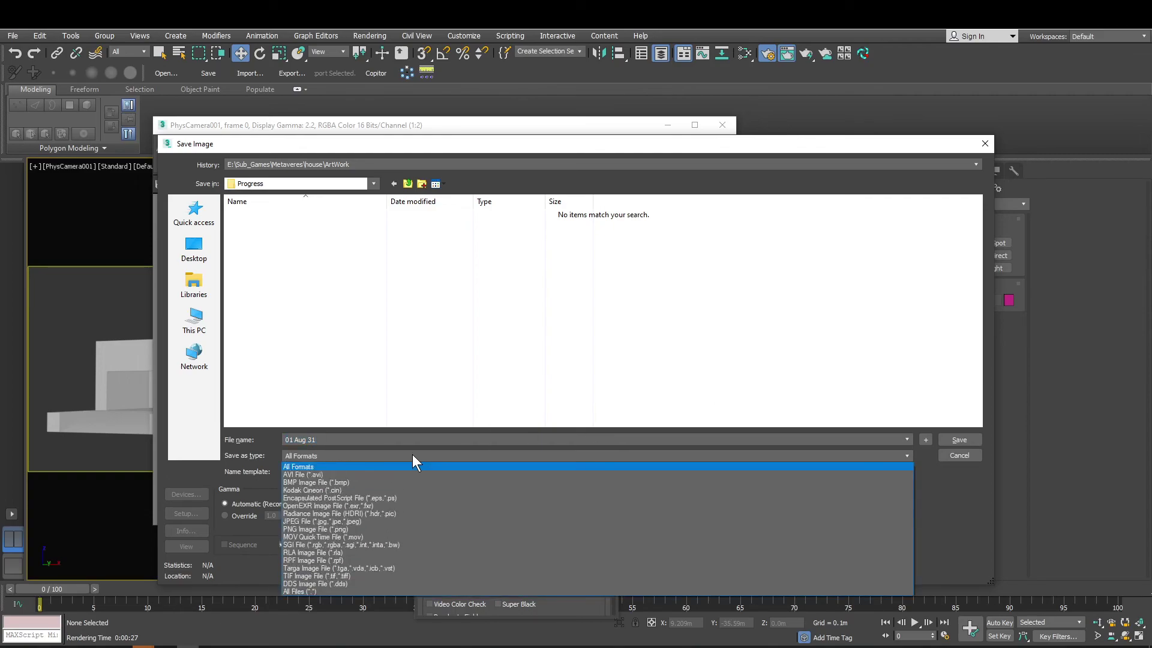
pyautogui.click(300, 482)
pyautogui.click(958, 439)
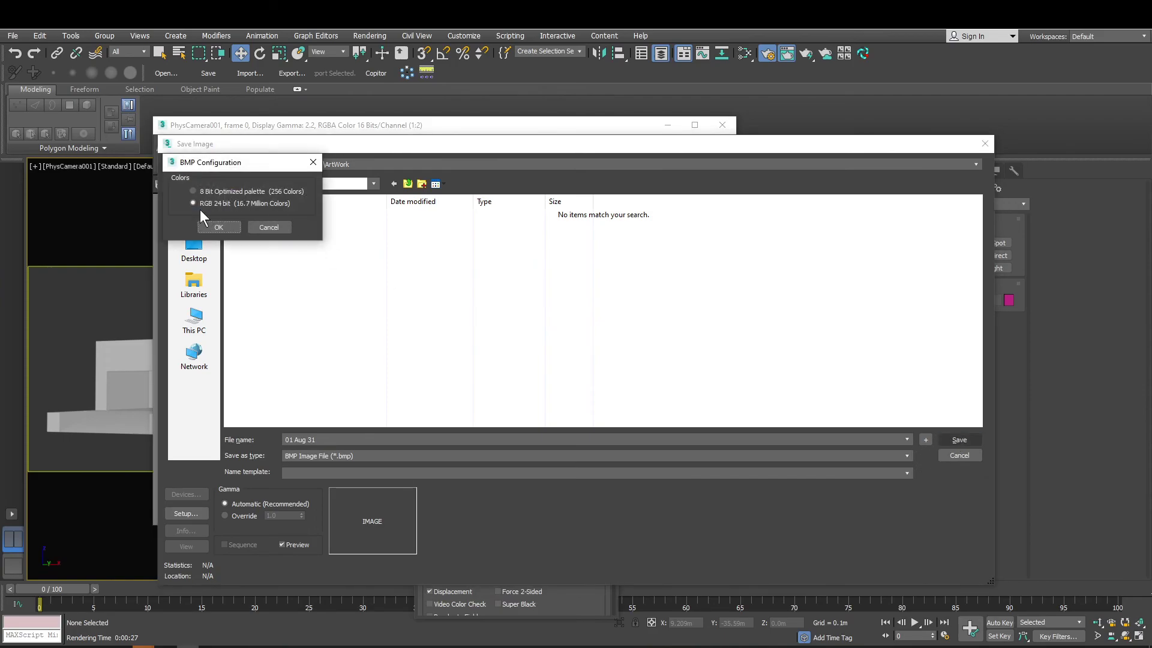
pyautogui.click(203, 226)
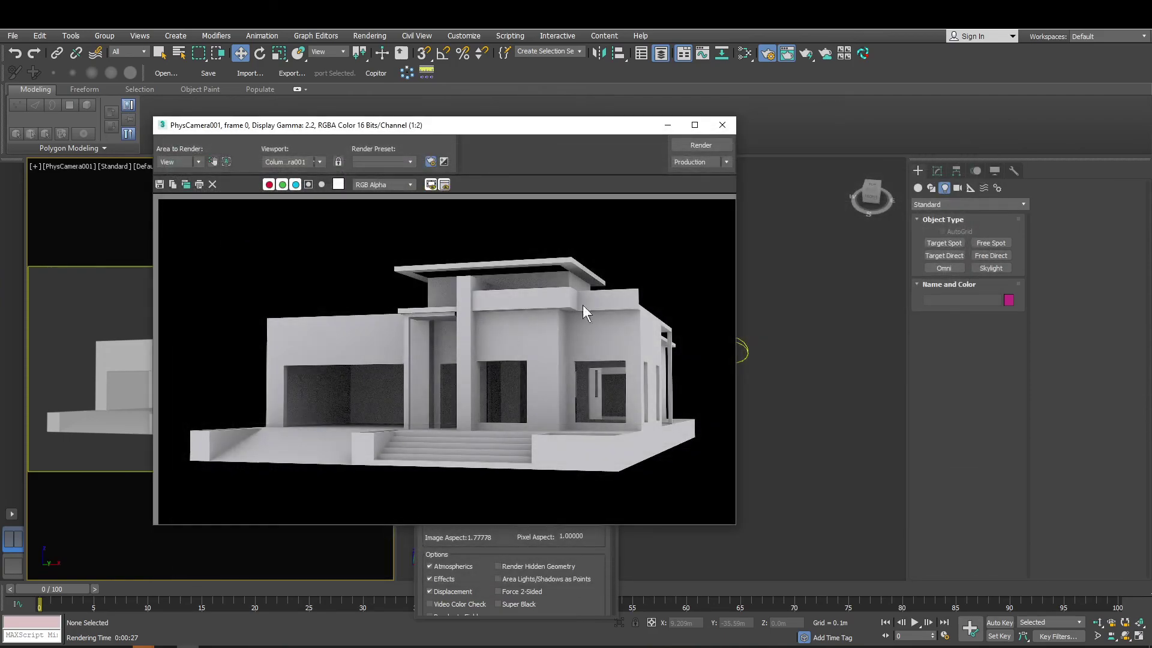
# Close the rendered frame, activate the perspective view and close the render setup
pyautogui.click(729, 128)
pyautogui.click(515, 192)
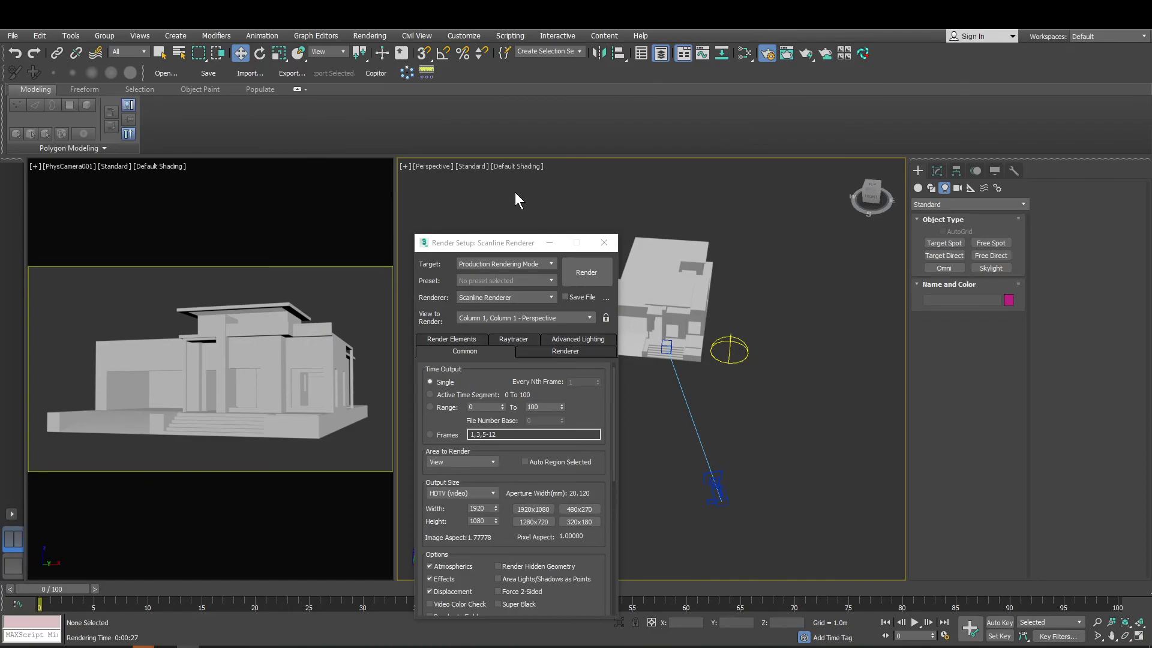
pyautogui.click(603, 243)
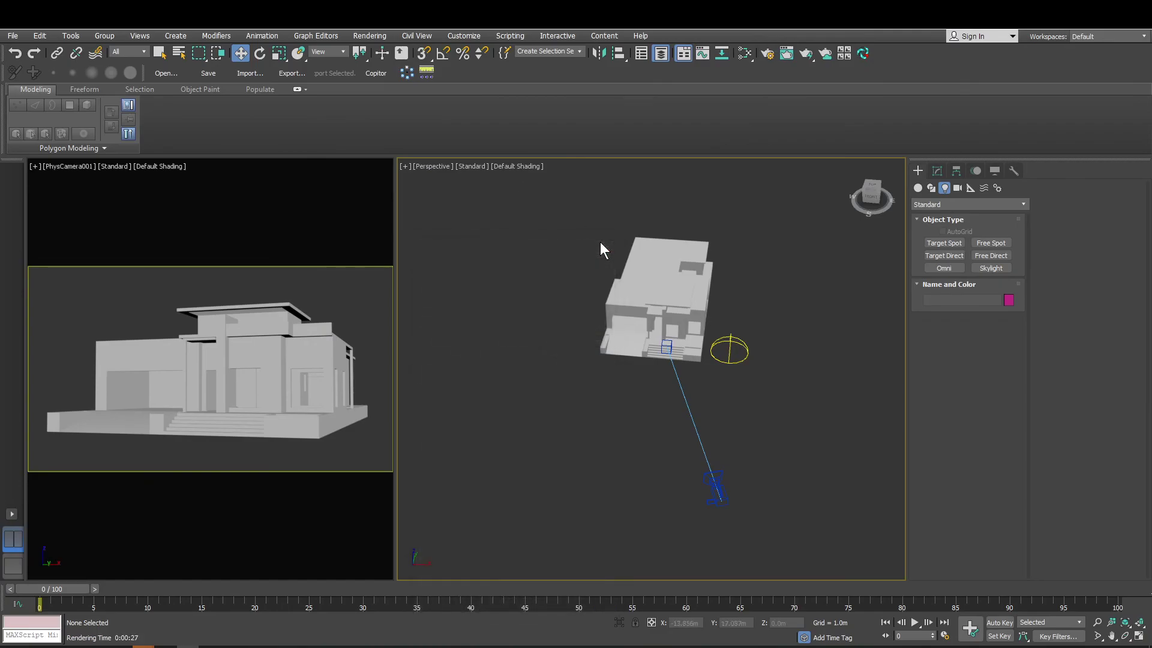